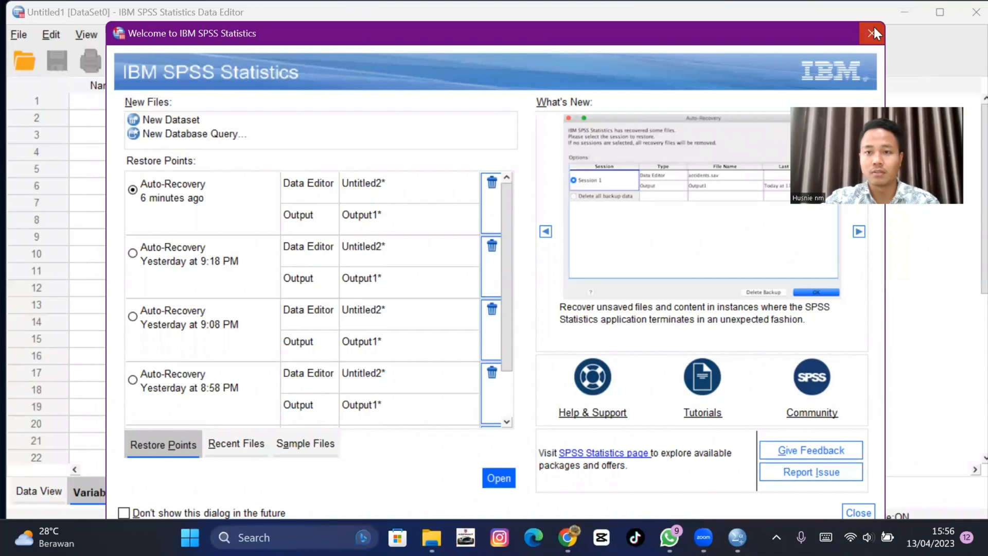
- Dismiss the welcome dialog and import the Excel file DATA.xlsx from the BUAT VIDIO folder
left_click(873, 32)
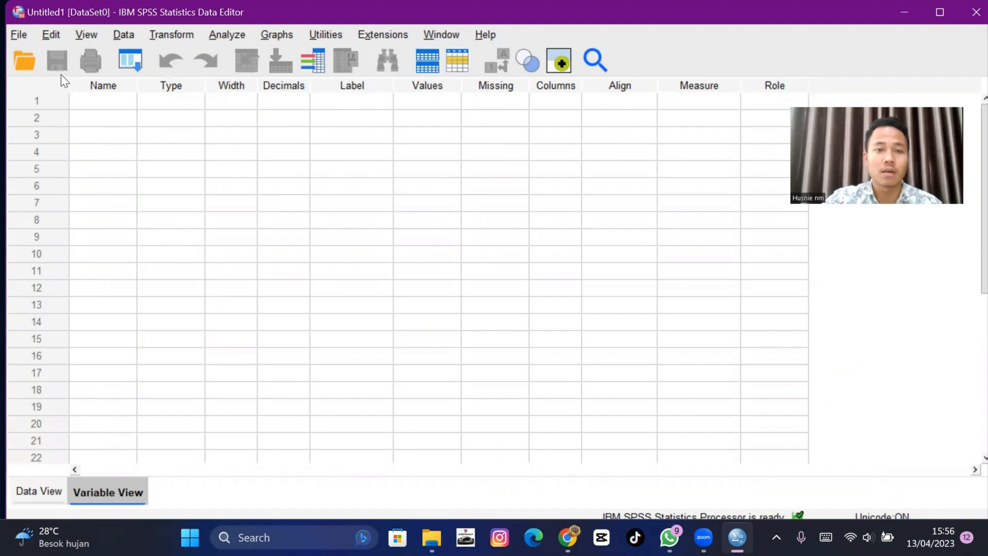
left_click(16, 37)
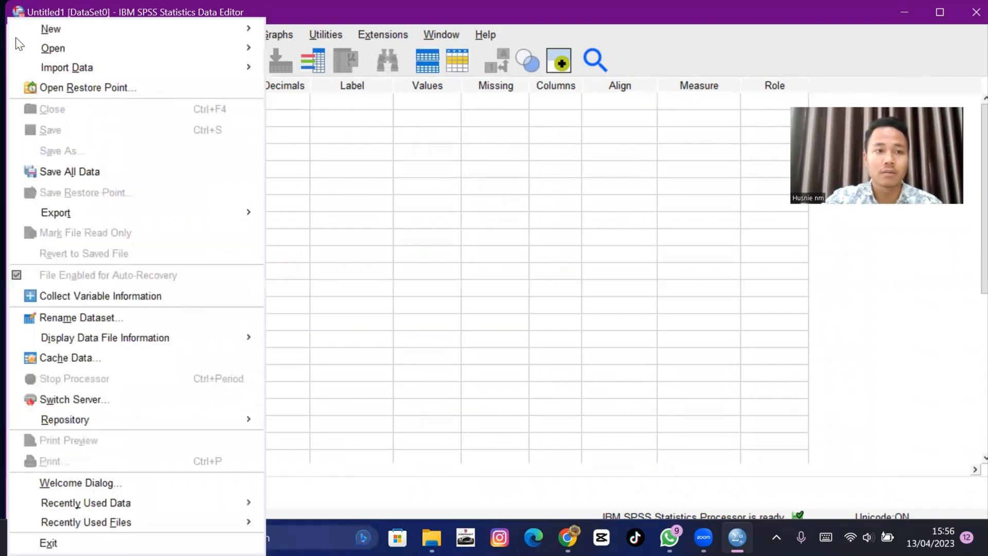
mouse_move(71, 48)
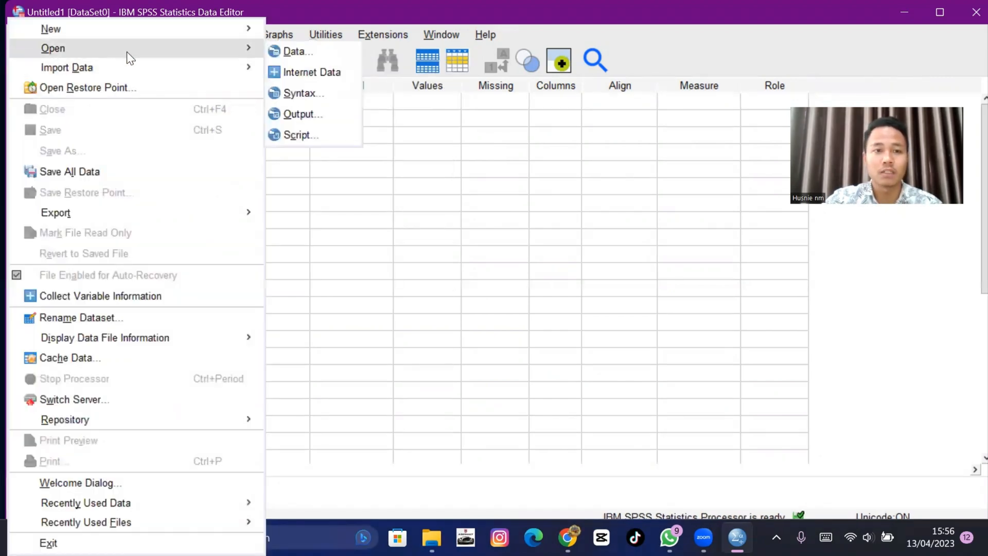
left_click(297, 52)
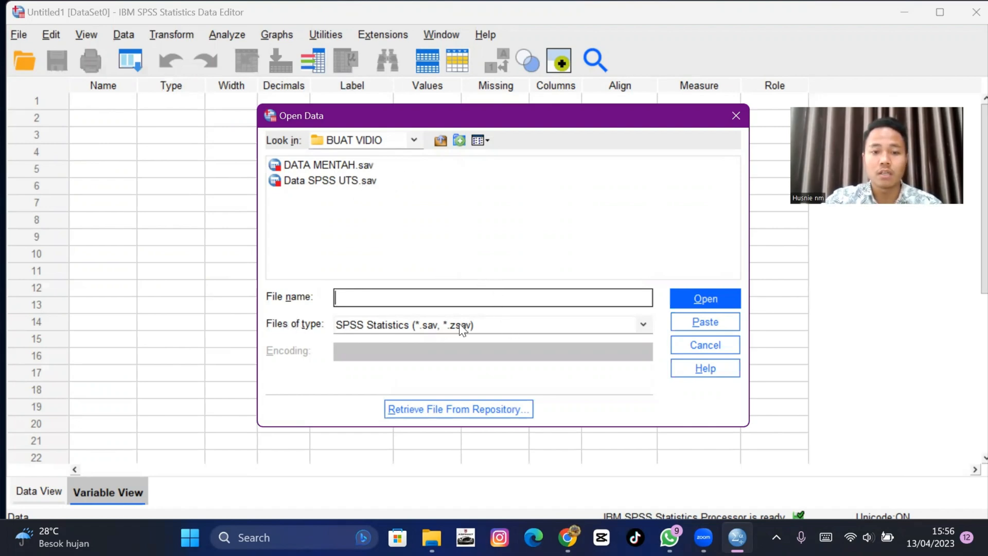
left_click(523, 326)
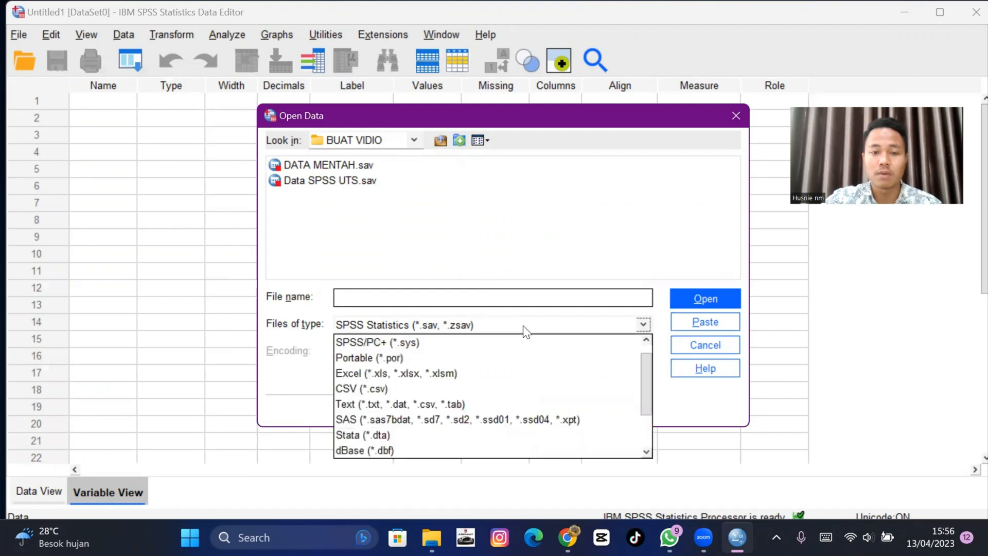
left_click(508, 377)
left_click(309, 166)
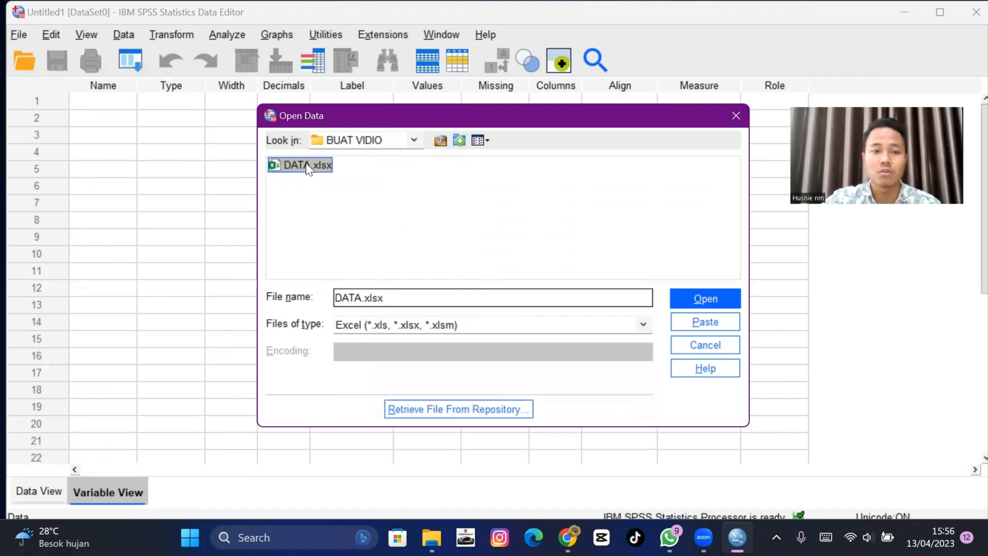
left_click(691, 299)
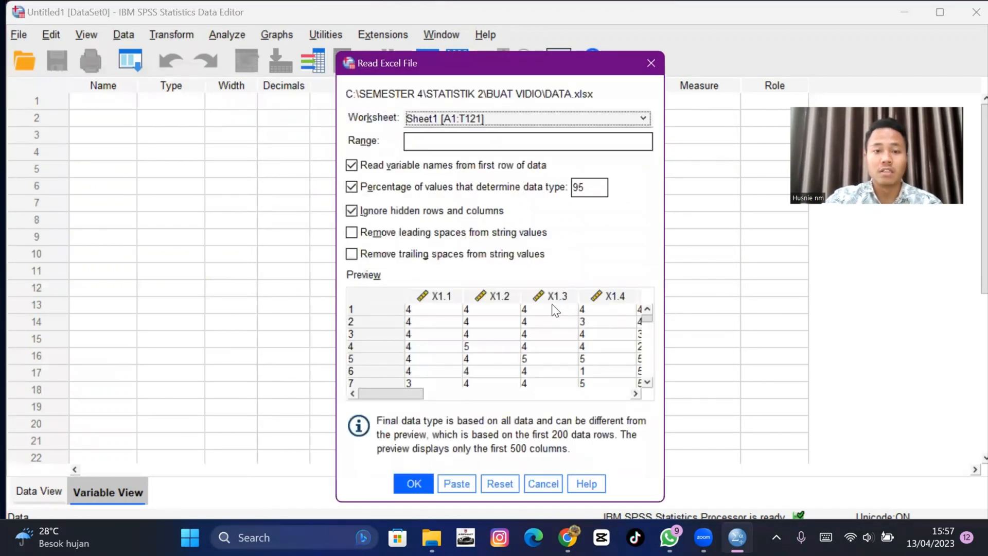
scroll(453, 309, "down", 4)
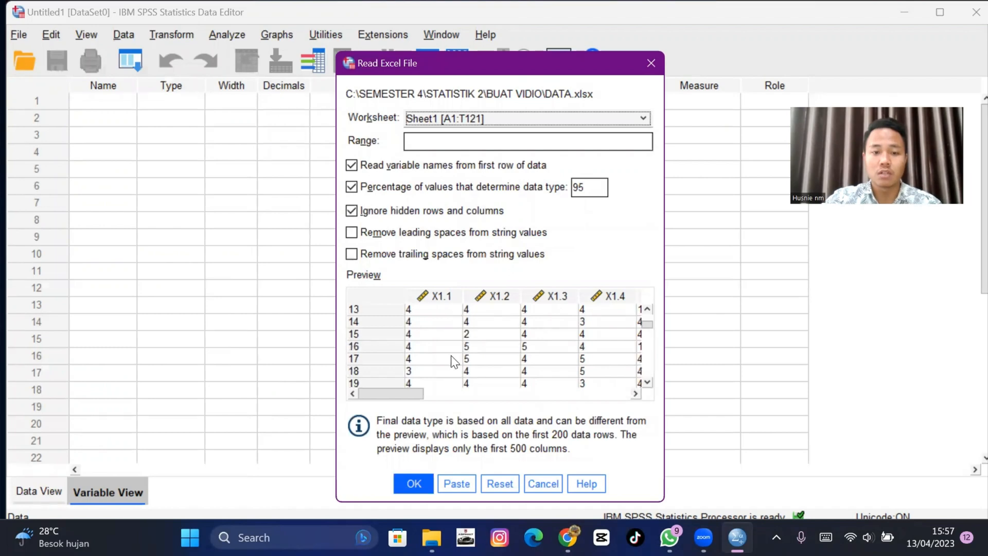
left_click(406, 484)
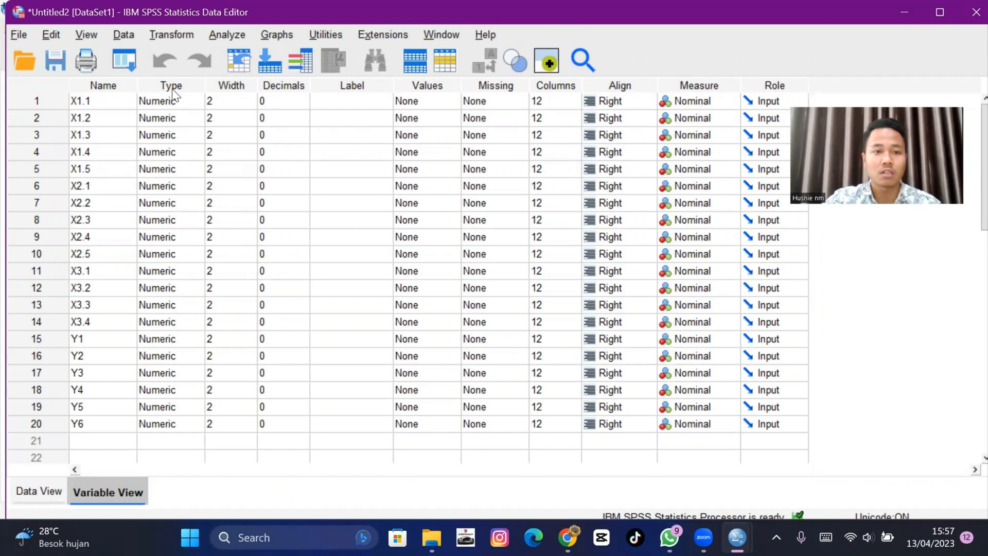
- Set the measurement level of variables X1.1 through X2.5 to Scale
left_click(697, 103)
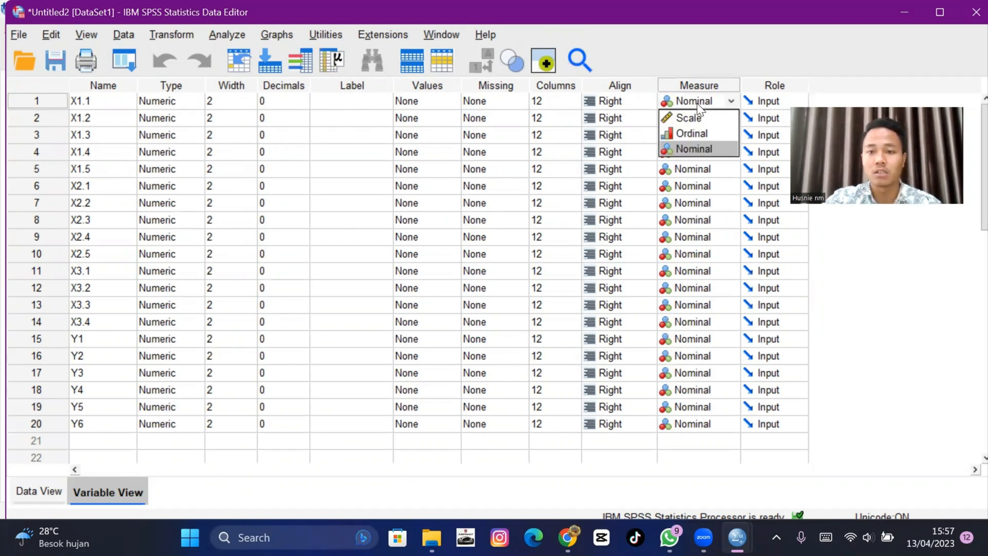
left_click(698, 117)
left_click(698, 118)
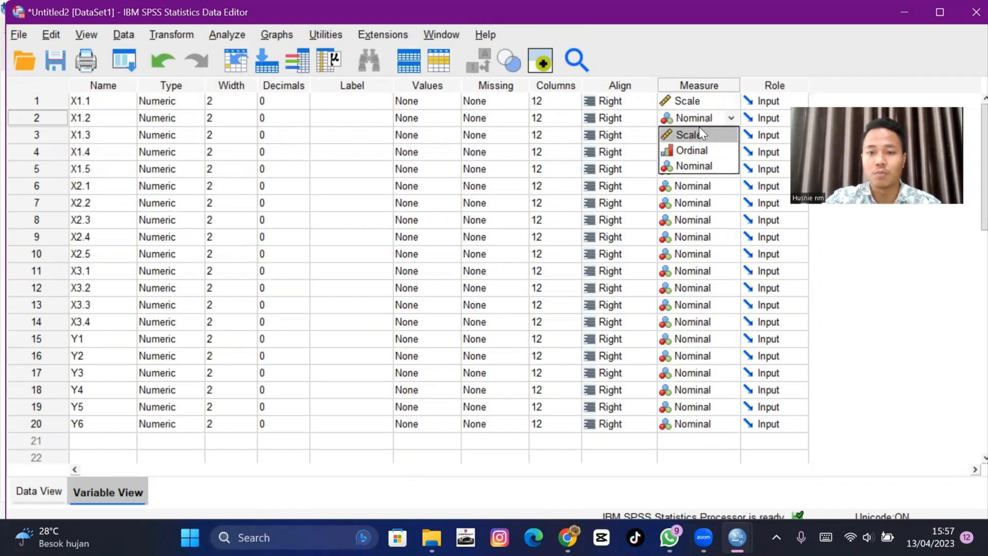
left_click(700, 133)
left_click(698, 138)
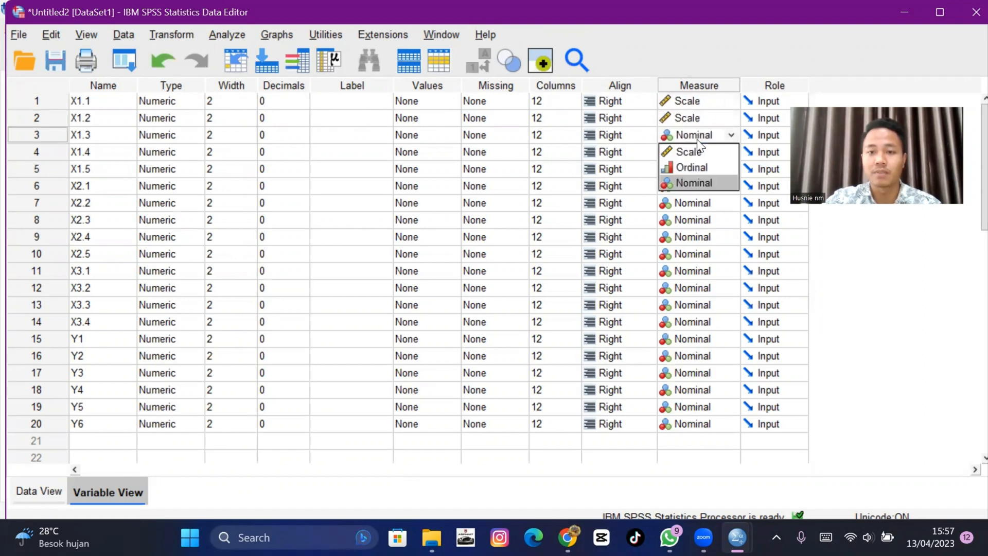
left_click(700, 151)
left_click(703, 152)
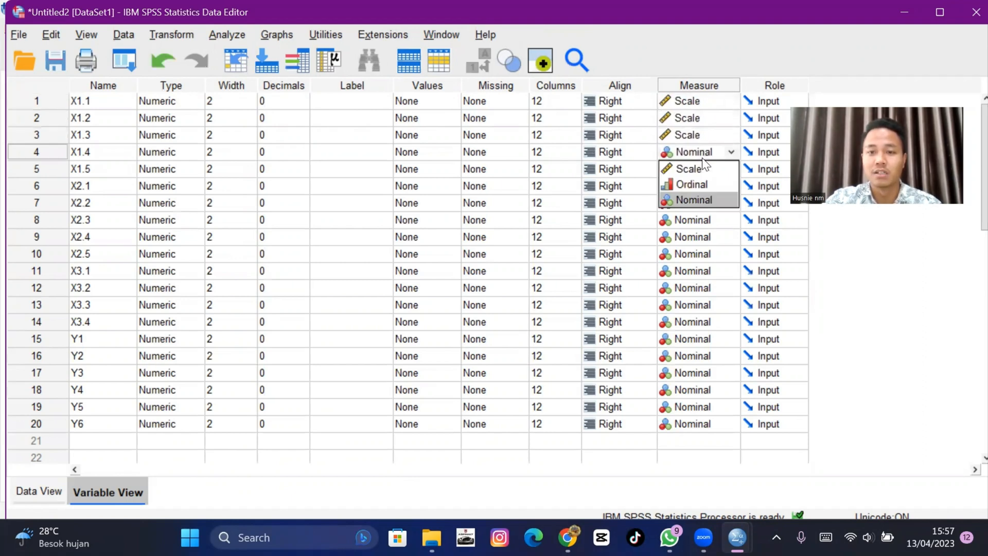
left_click(704, 169)
left_click(703, 170)
left_click(704, 185)
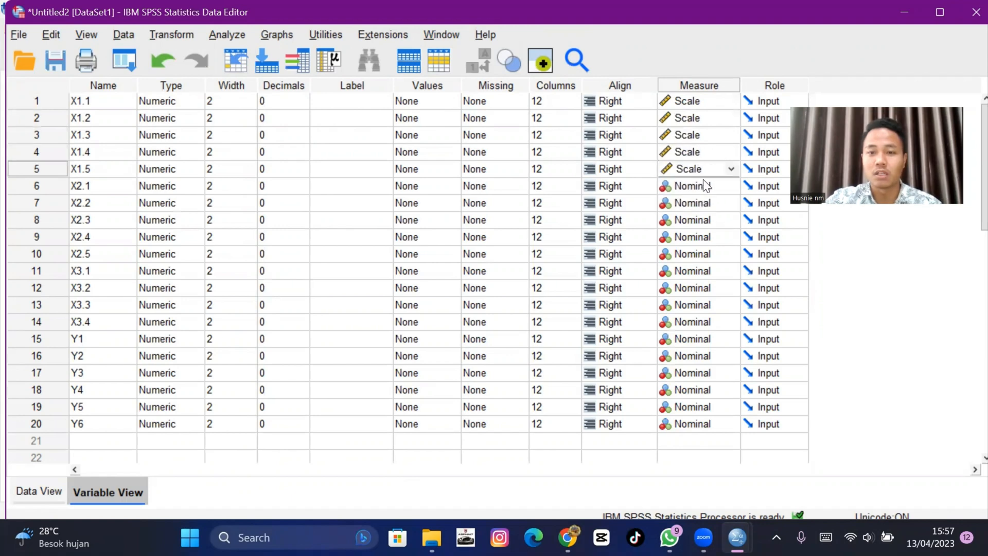
left_click(705, 186)
left_click(705, 203)
left_click(706, 205)
left_click(708, 221)
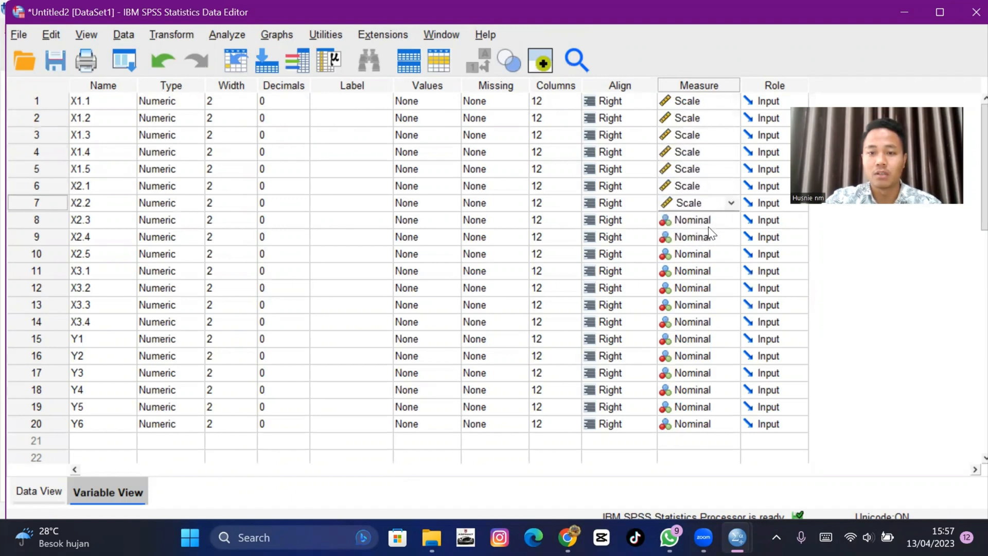
left_click(708, 225)
left_click(710, 227)
left_click(708, 236)
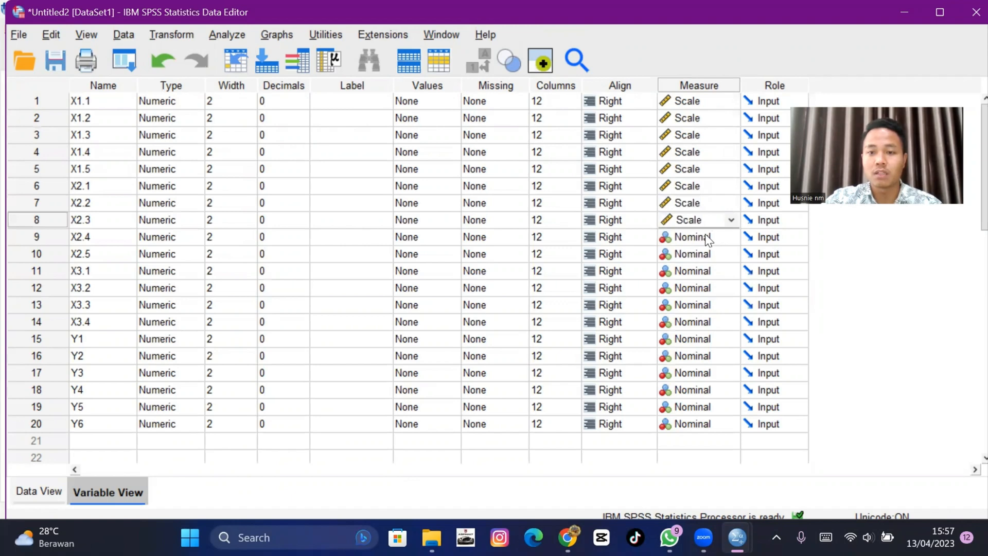
left_click(707, 237)
left_click(704, 251)
left_click(708, 256)
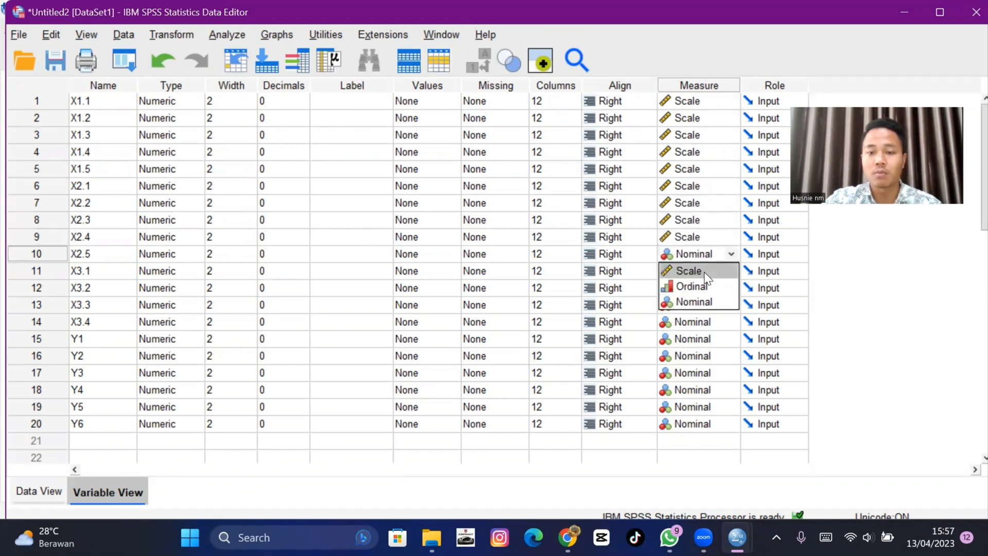
left_click(704, 272)
- Set the measurement level of variables X3.1 through Y6 to Scale
left_click(703, 272)
left_click(704, 273)
left_click(706, 286)
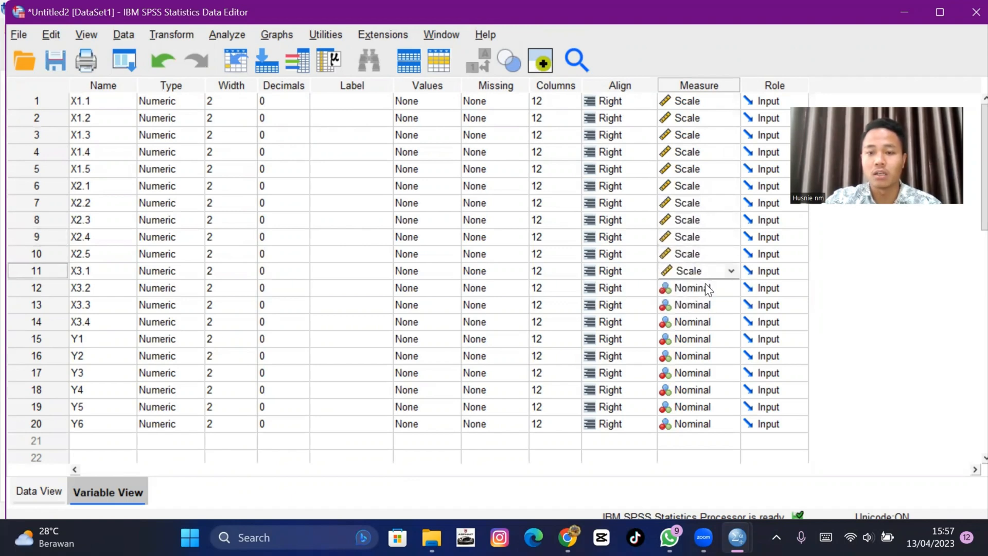
left_click(700, 289)
left_click(700, 290)
left_click(700, 302)
left_click(700, 301)
left_click(700, 303)
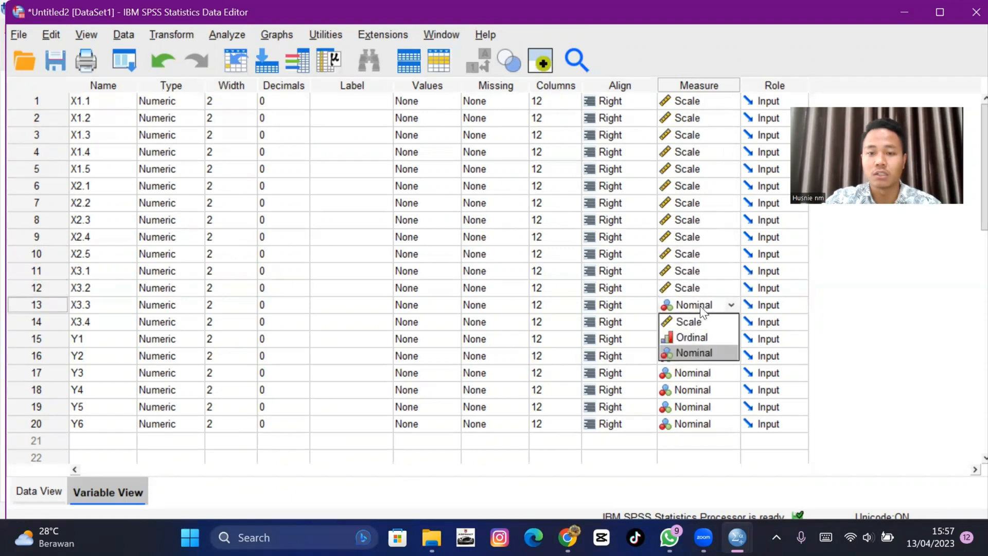
left_click(700, 321)
left_click(699, 322)
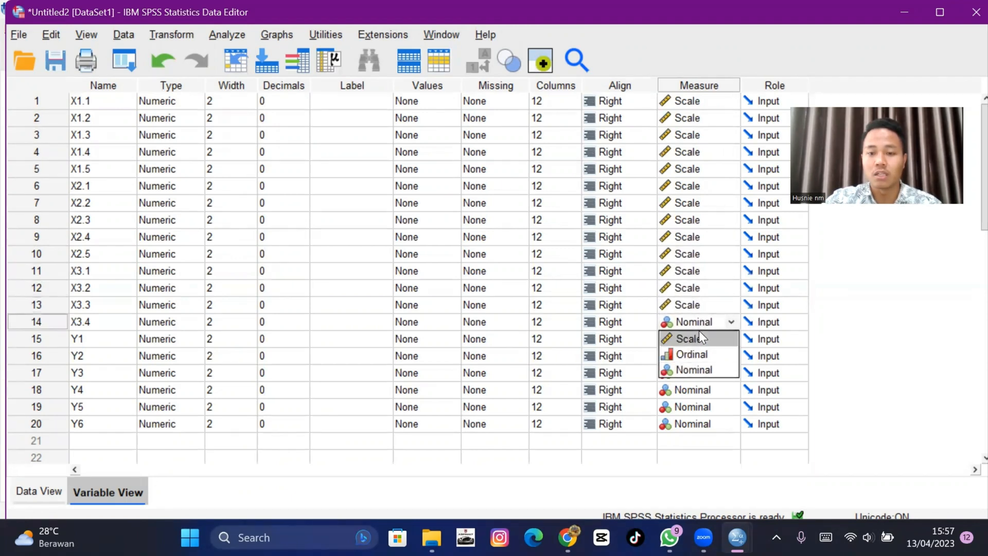
left_click(699, 335)
left_click(699, 335)
left_click(699, 337)
left_click(696, 353)
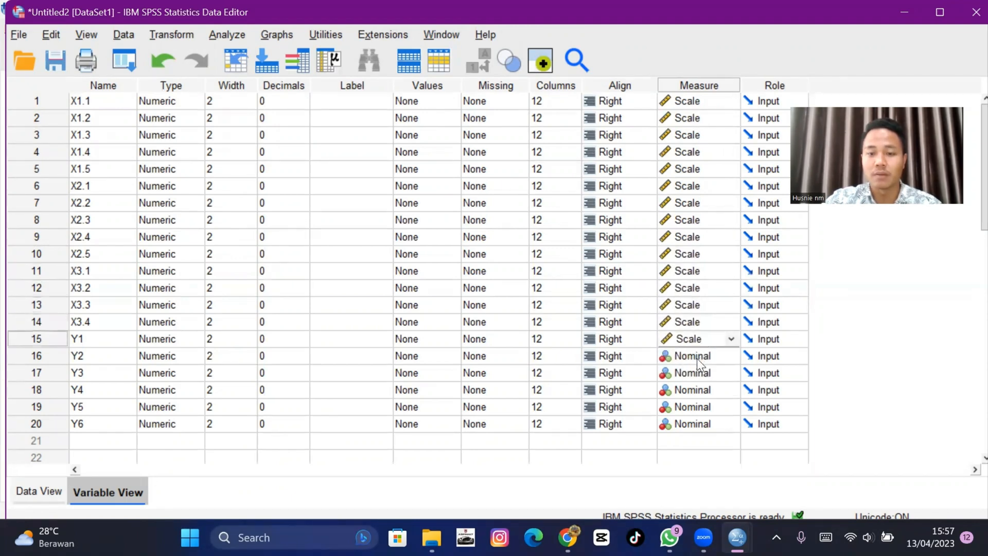
left_click(697, 357)
left_click(698, 360)
left_click(698, 367)
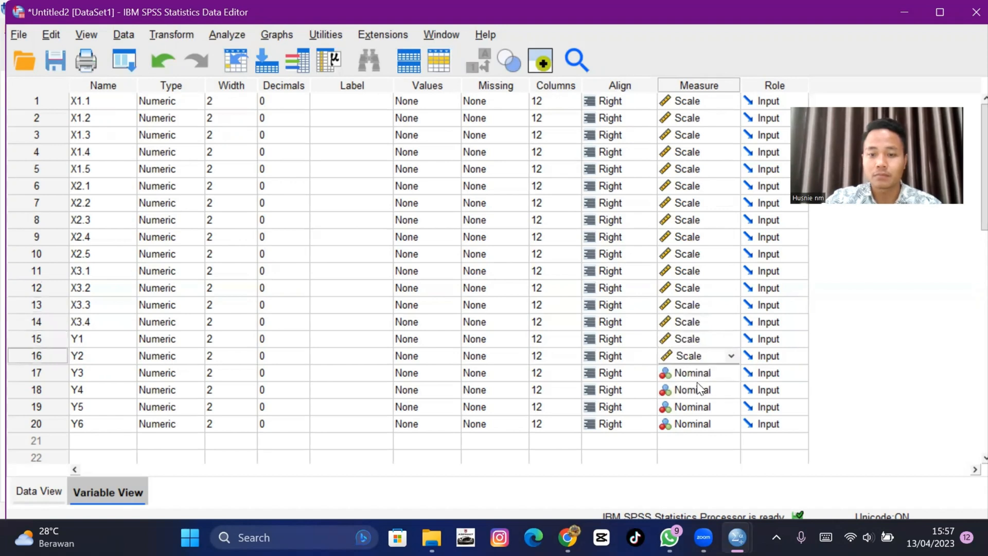
left_click(696, 374)
left_click(696, 389)
left_click(693, 390)
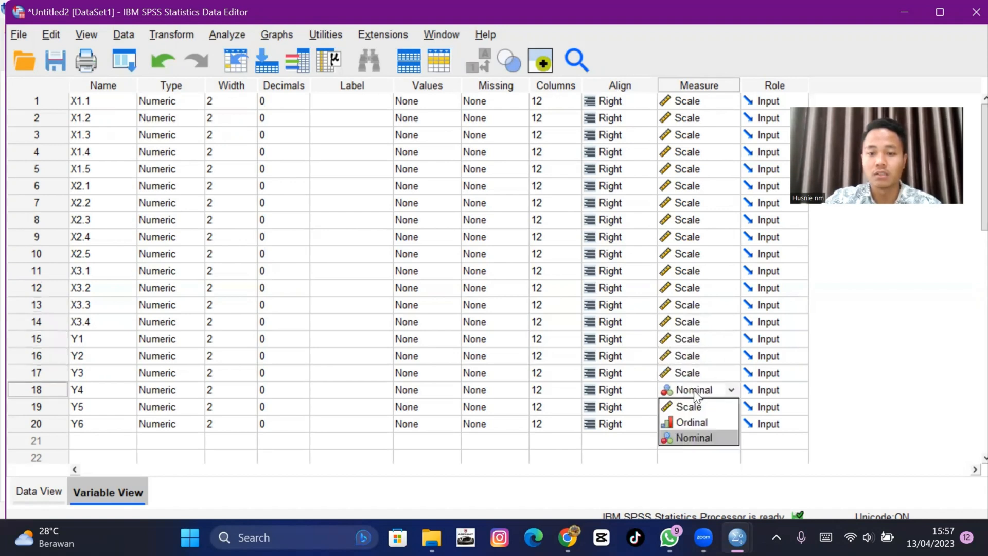
left_click(695, 401)
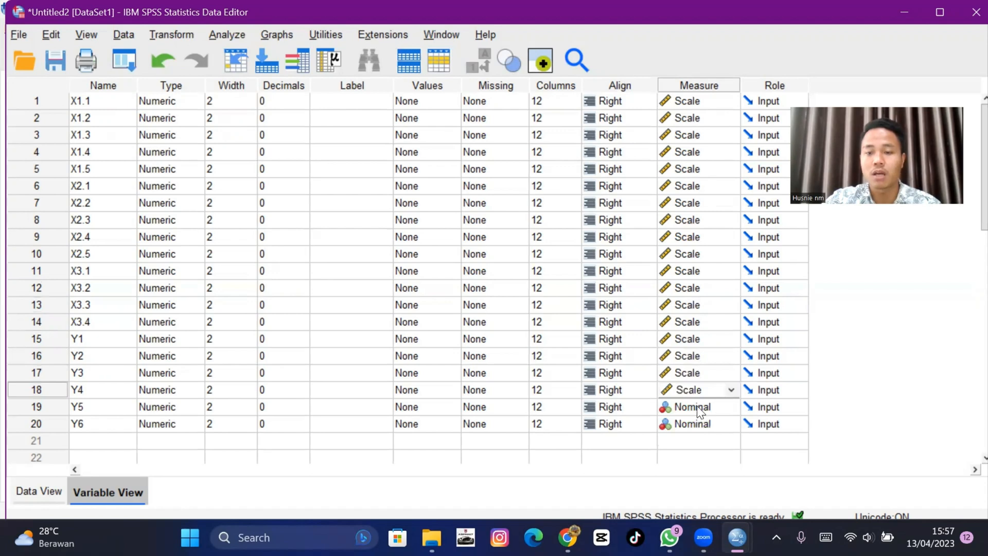
left_click(698, 411)
left_click(697, 419)
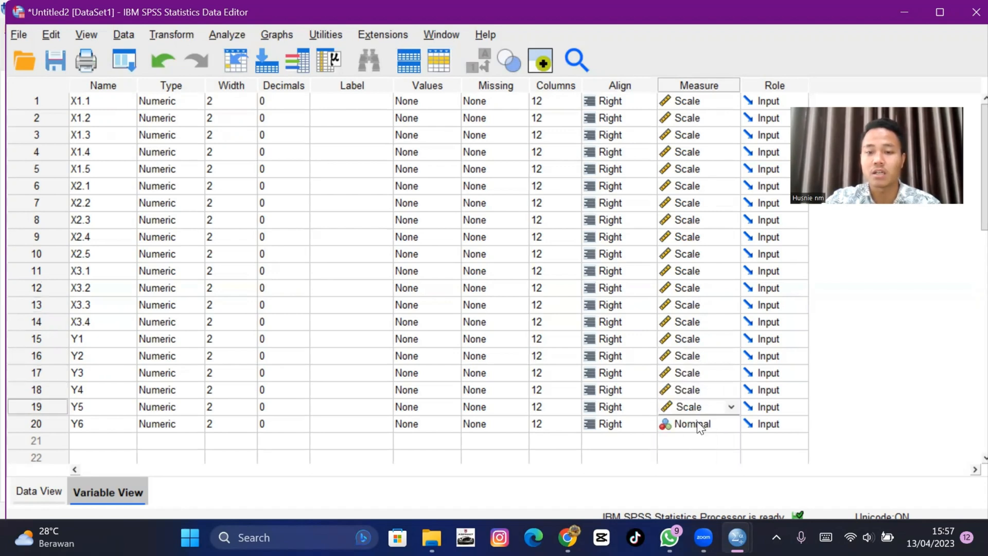
left_click(697, 426)
left_click(695, 440)
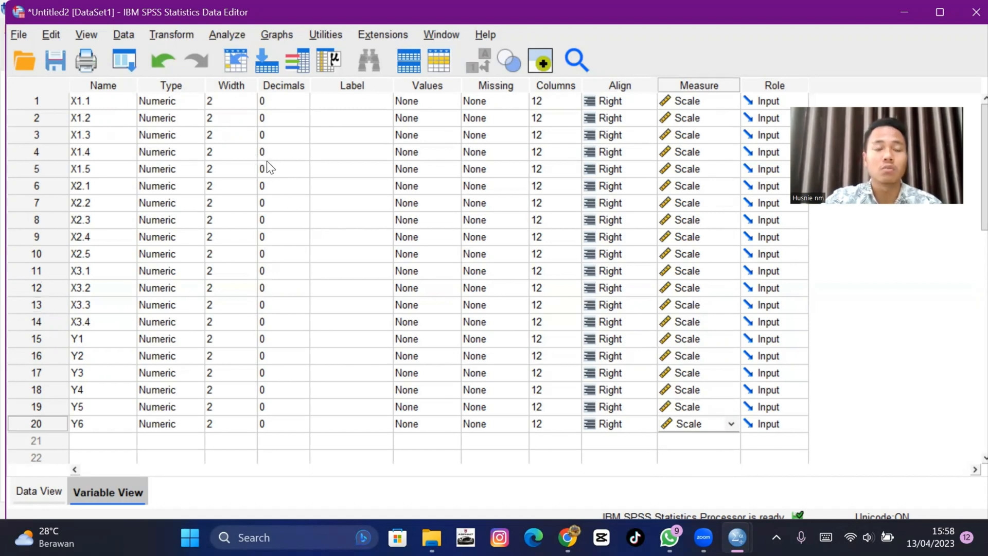
- Start Compute Variable and name the target variable X1
left_click(156, 34)
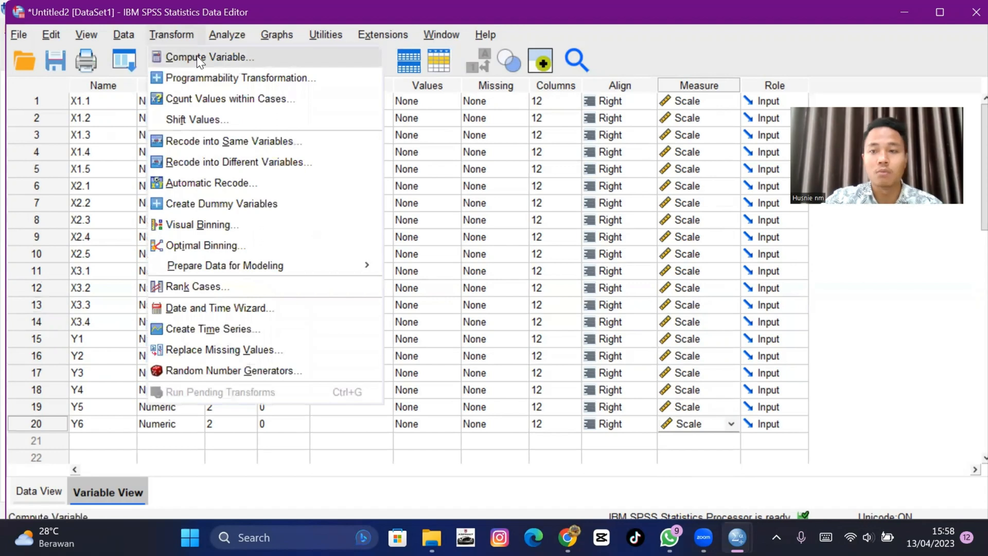
left_click(198, 58)
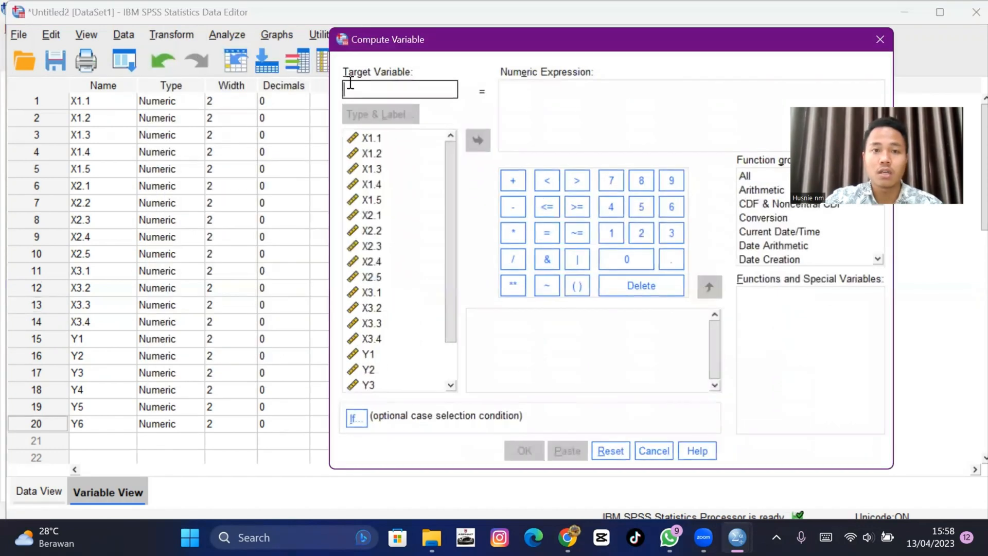
type("X1")
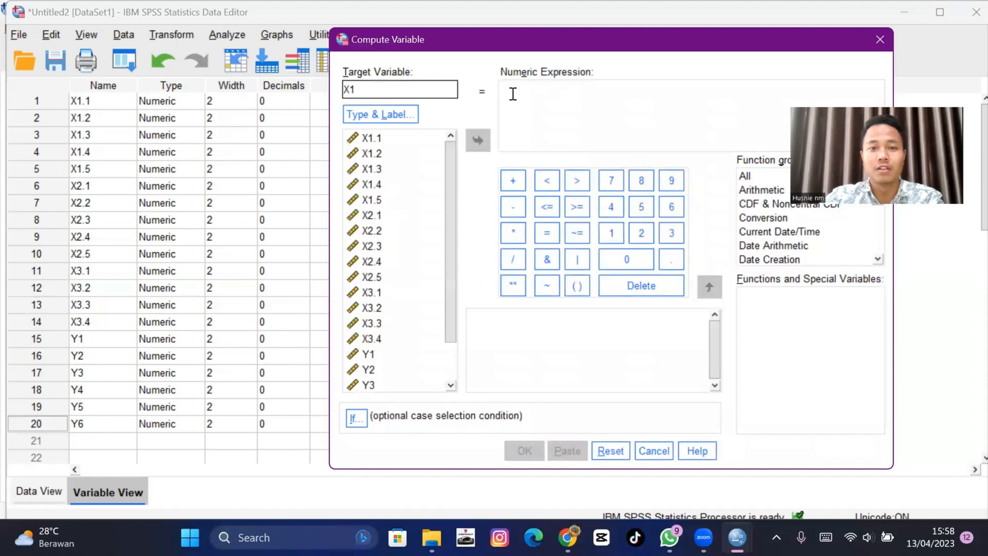
- Insert the Sum function from the All function group into the numeric expression
left_click(548, 91)
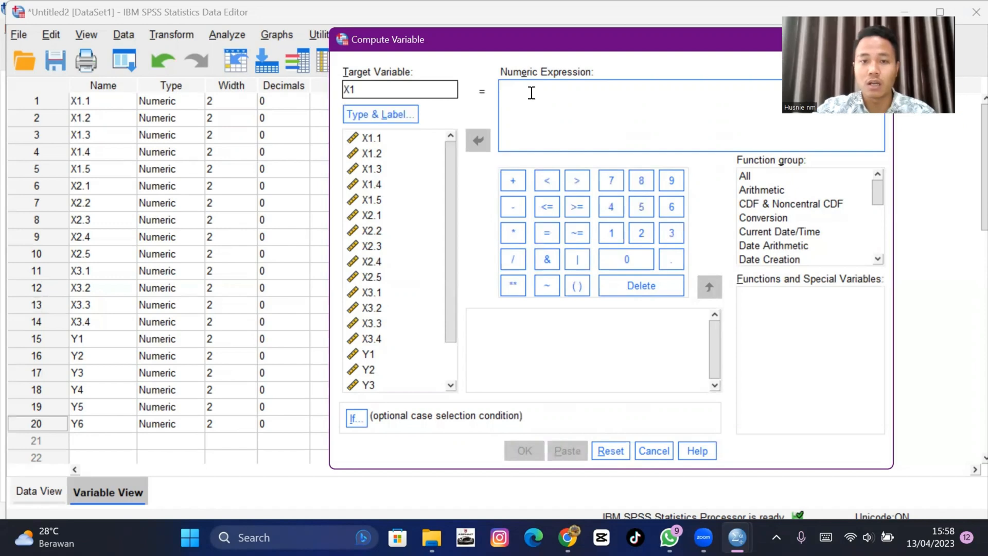
left_click(773, 175)
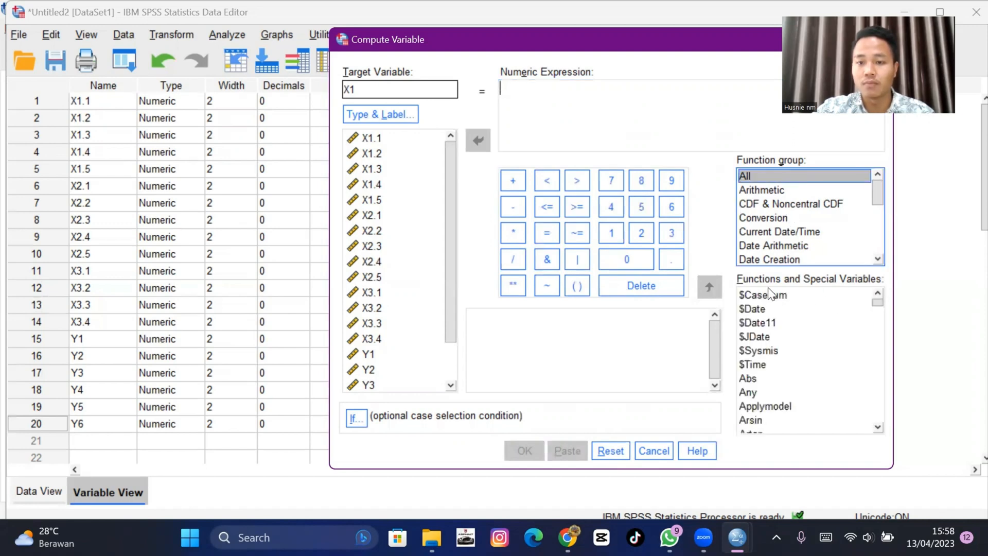
left_click_drag(881, 302, 878, 409)
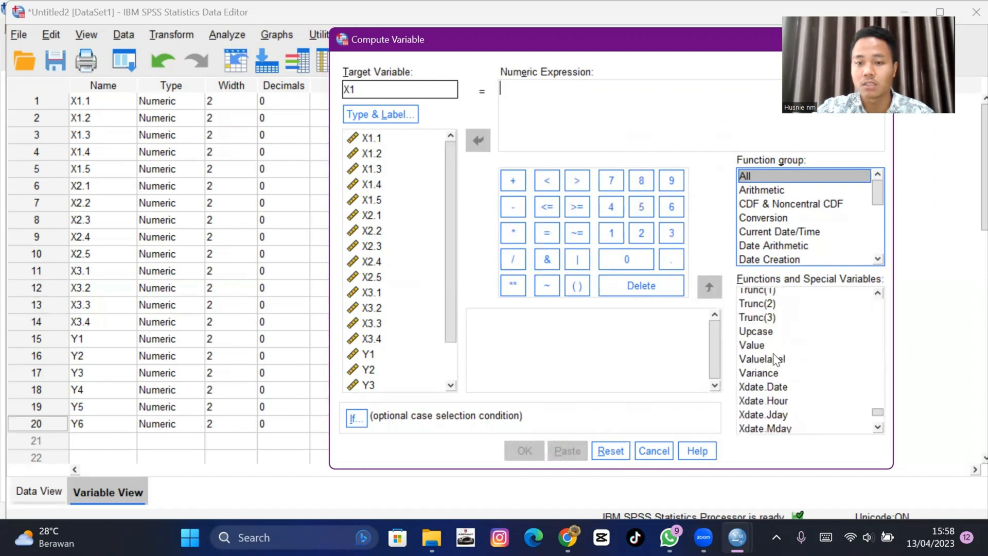
scroll(772, 356, "up", 3)
left_click(770, 323)
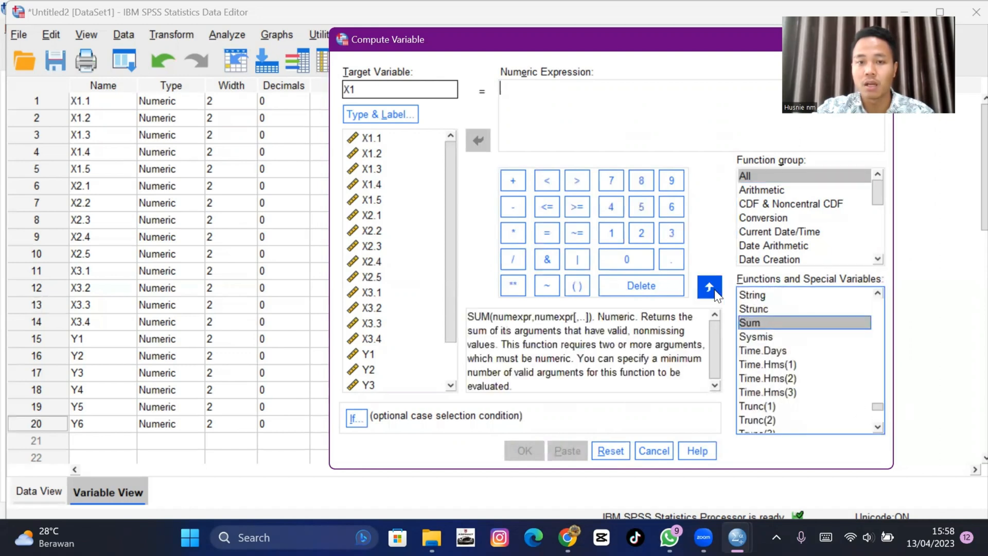
left_click(711, 288)
- Clear the Sum function's placeholder arguments, leaving SUM() with empty parentheses
double_click(539, 90)
key("BackSpace")
key("BackSpace")
key("BackSpace")
key("BackSpace")
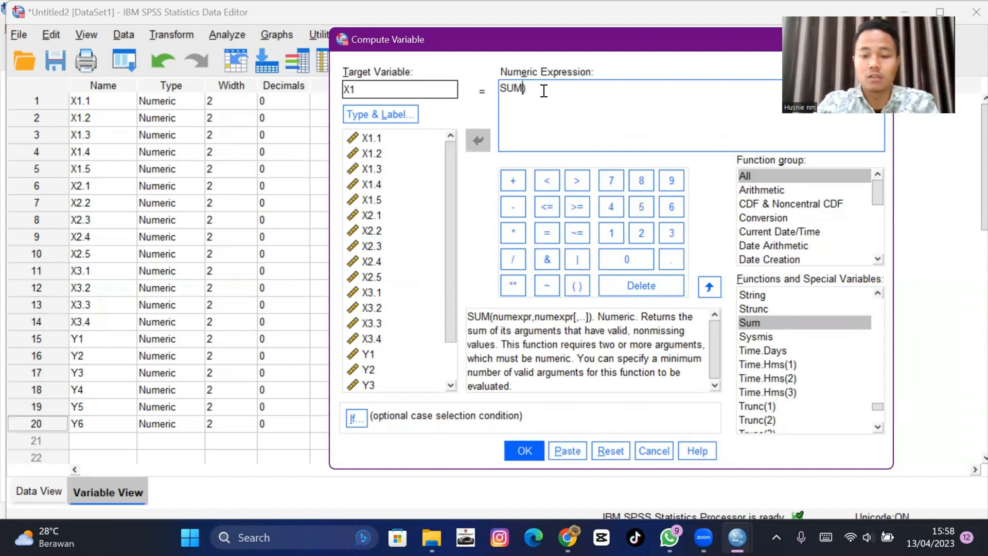
type("(")
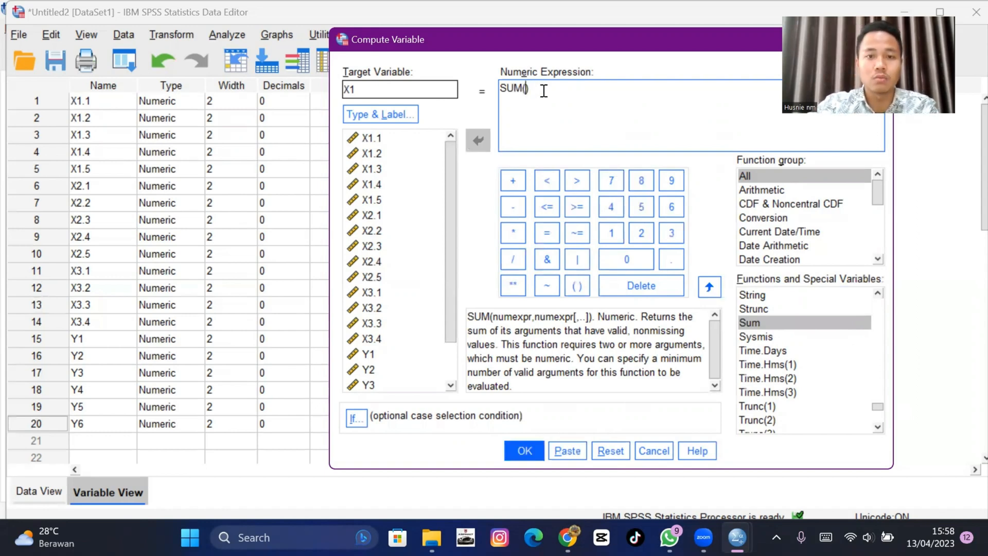
- Complete the expression as SUM(X1.1 to X1.5) and run the computation of X1
left_click(395, 137)
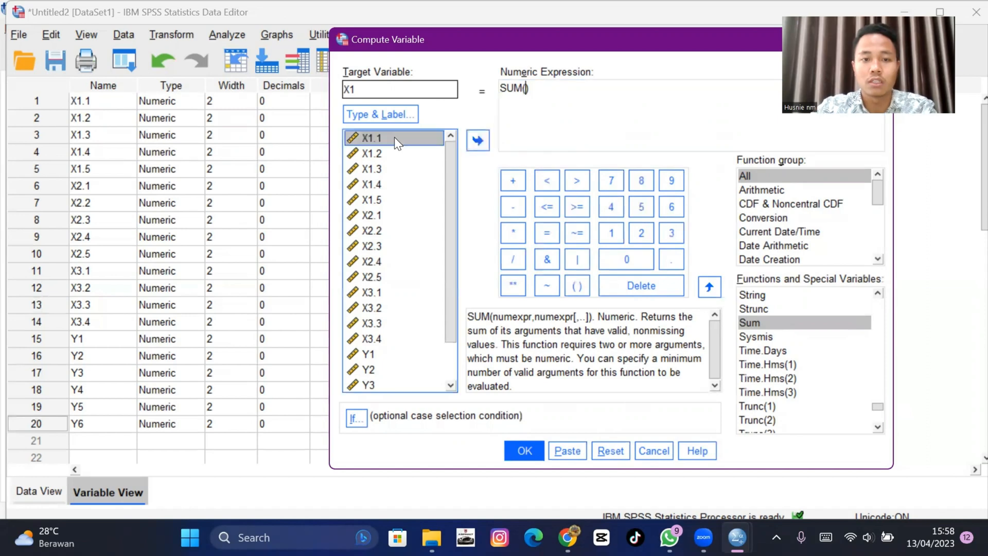
left_click(472, 146)
type("t")
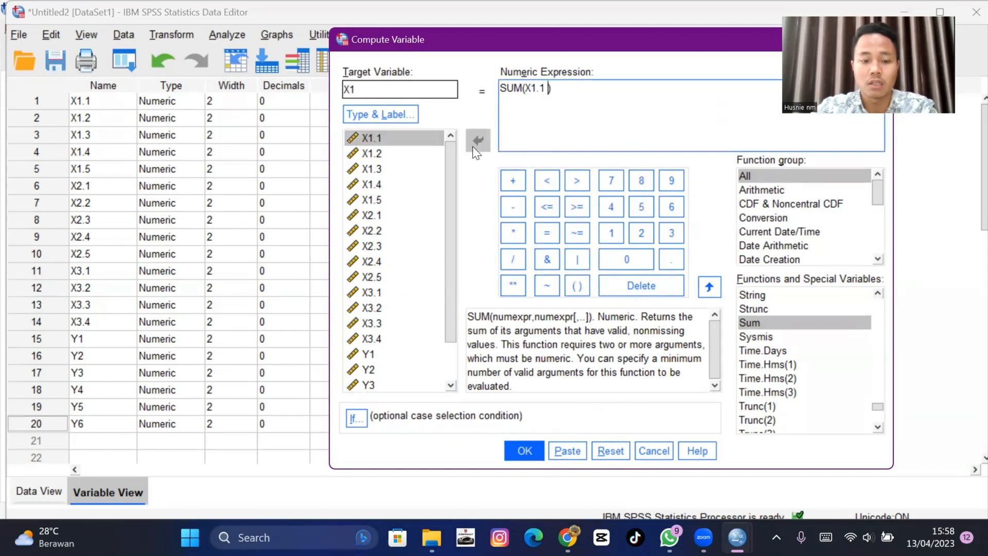
type("o")
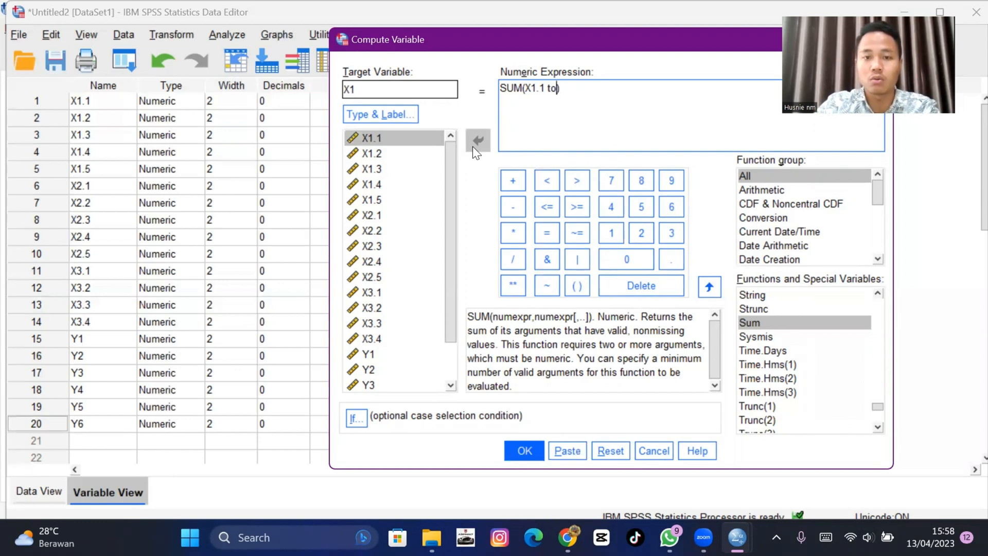
left_click(383, 203)
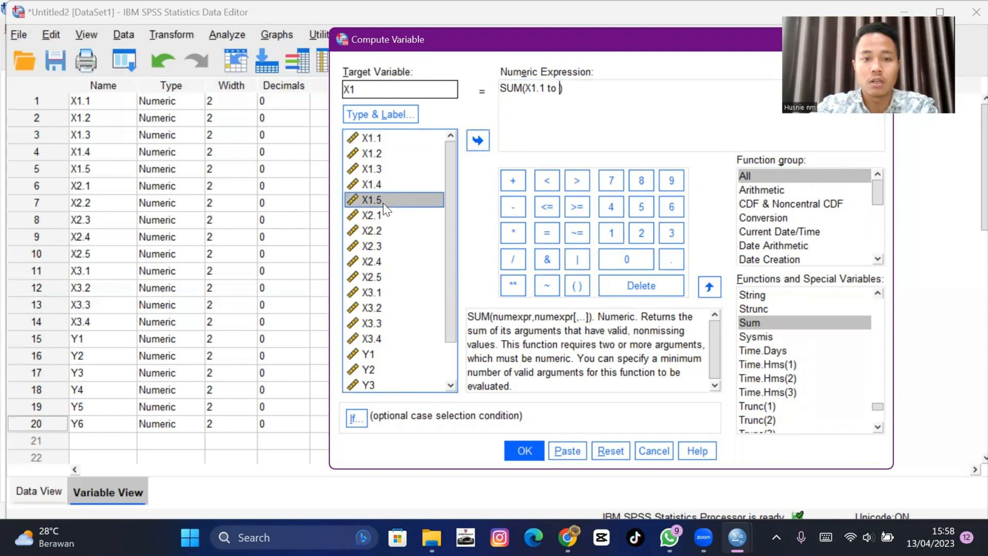
left_click(479, 141)
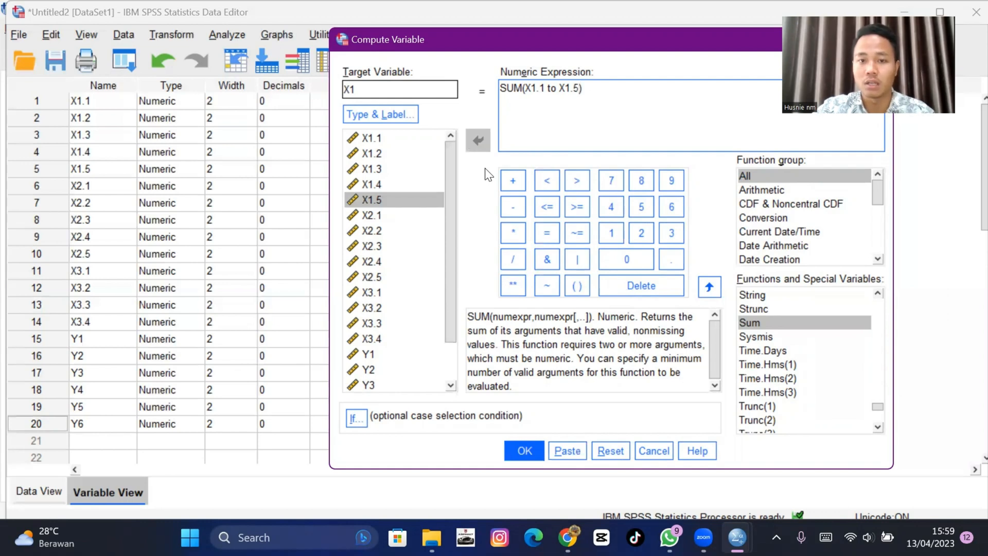
left_click(531, 447)
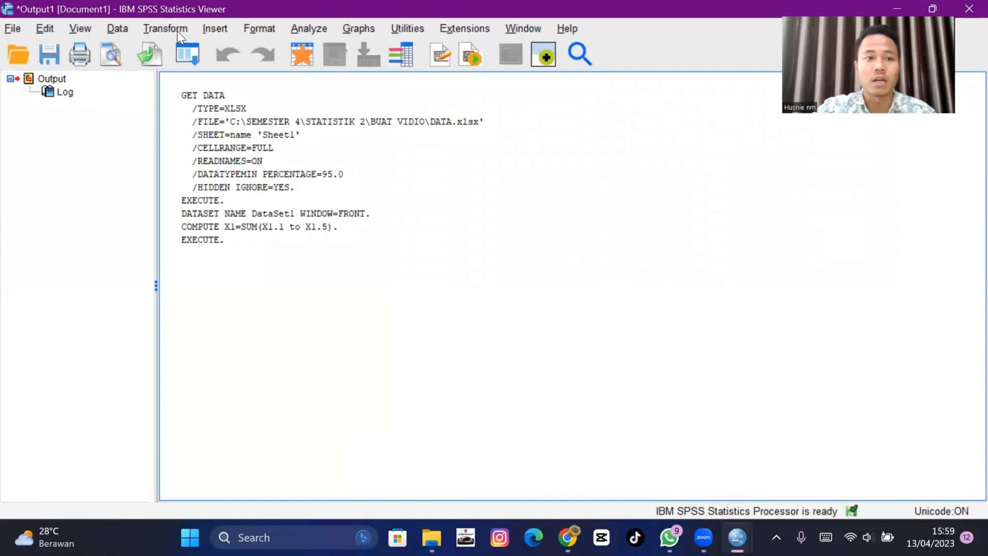
- Reopen Compute Variable, set the target variable to X2 and clear the previous SUM arguments
left_click(178, 31)
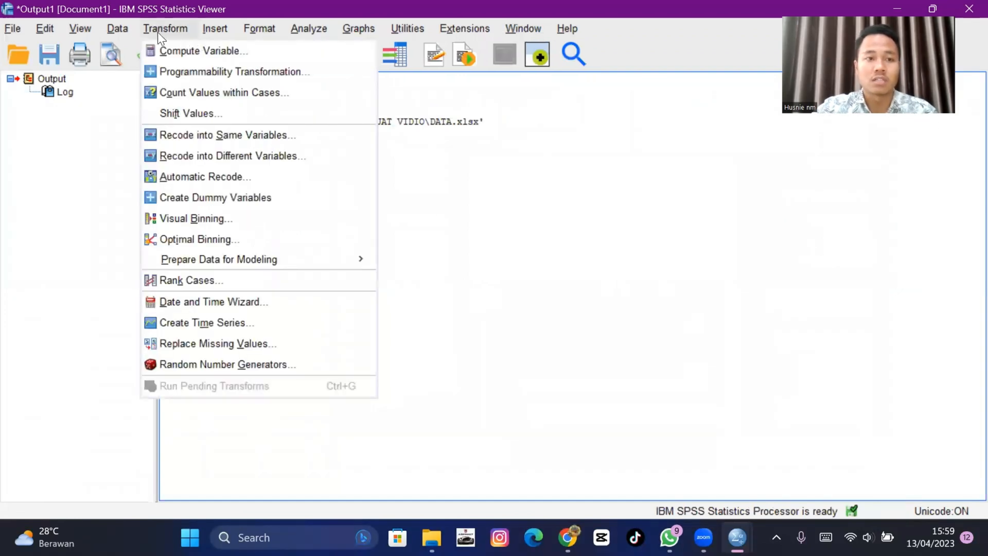
left_click(215, 51)
type("X2")
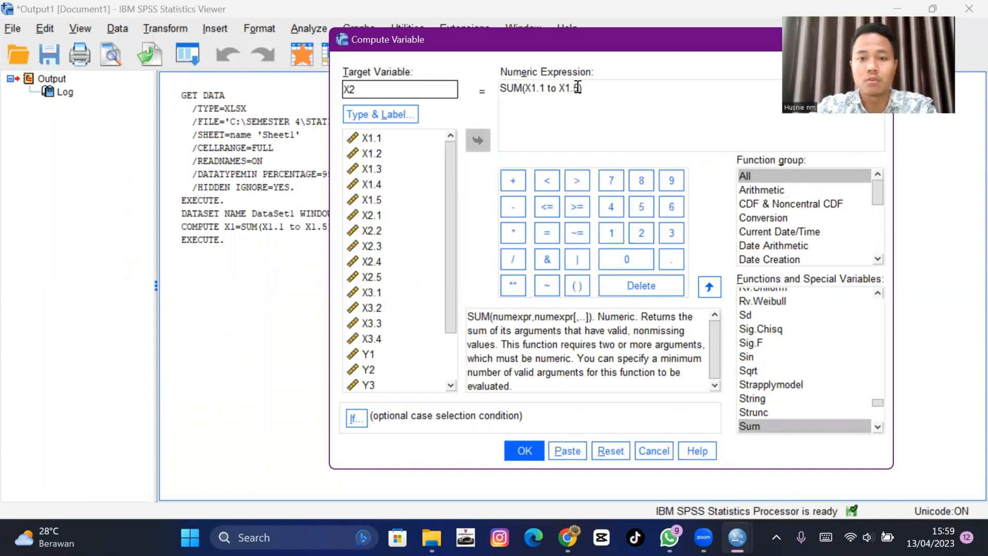
left_click(578, 88)
key("BackSpace")
key("BackSpace")
key("BackSpace")
key("BackSpace")
key("BackSpace")
key("BackSpace")
key("BackSpace")
key("BackSpace")
key("BackSpace")
key("BackSpace")
key("BackSpace")
key("BackSpace")
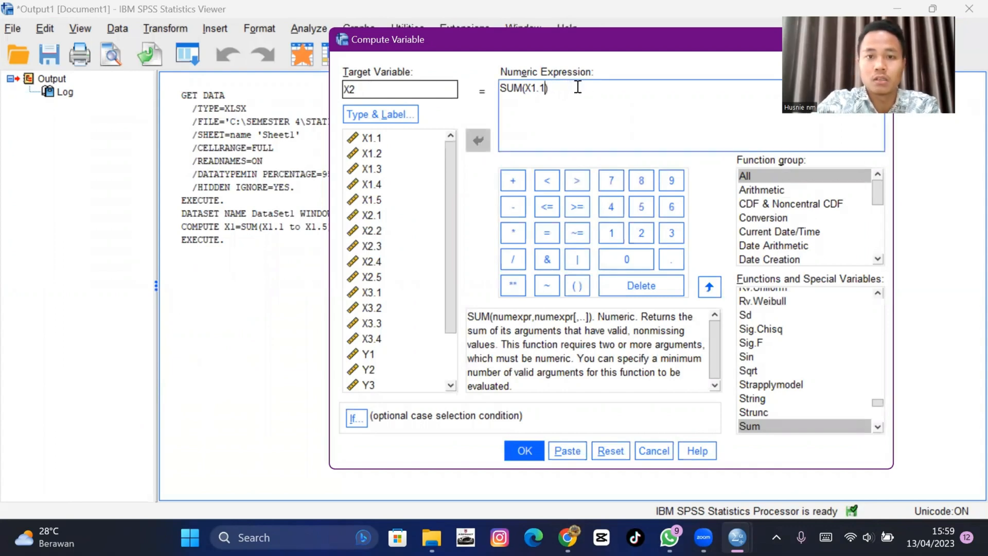
- Enter X2.1 to X2.5 as the SUM arguments and run the computation of X2
left_click(374, 215)
left_click(478, 145)
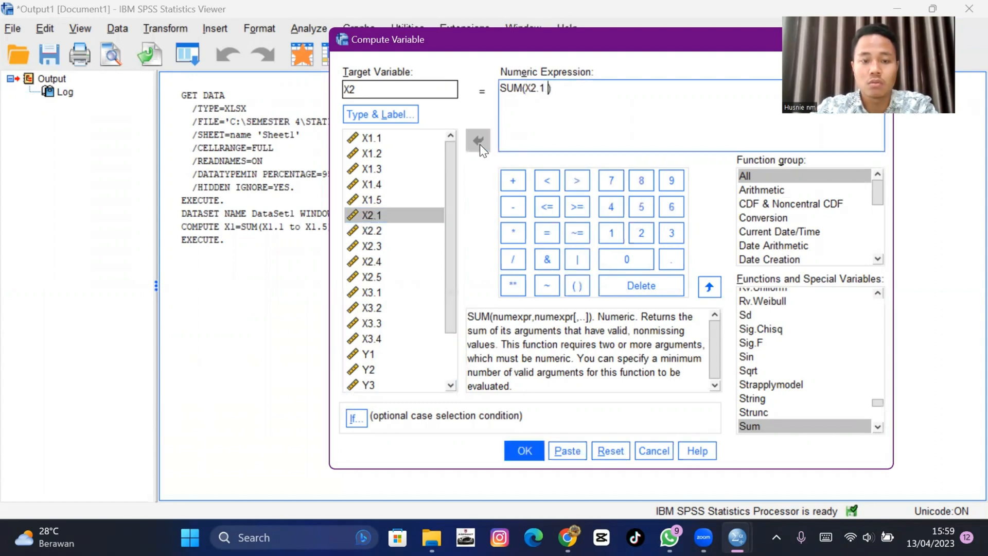
type("to")
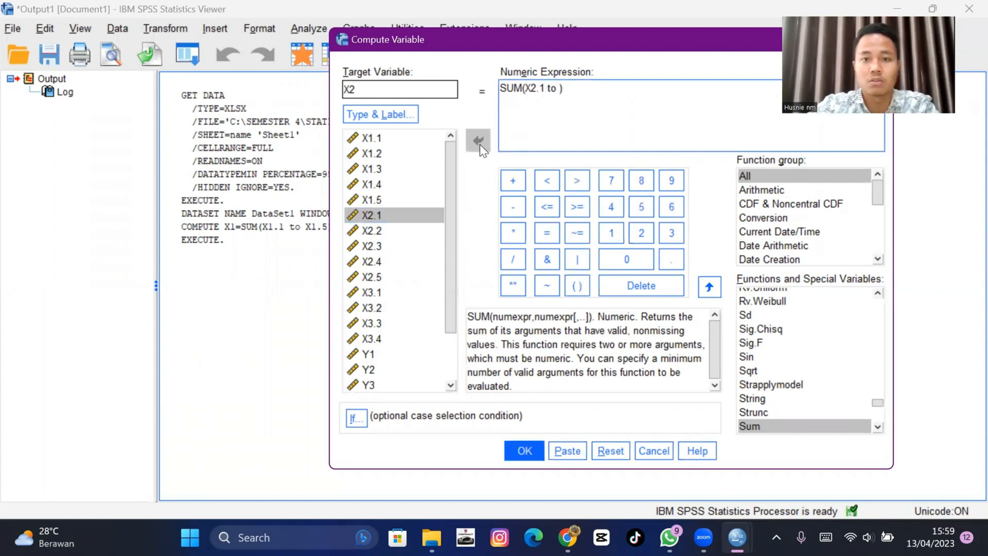
left_click(390, 275)
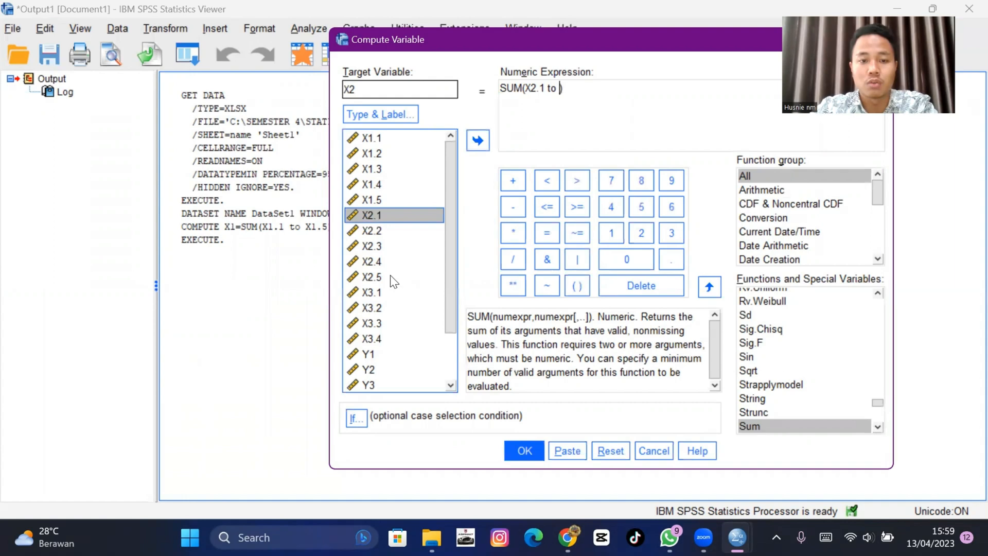
left_click(477, 140)
left_click(530, 451)
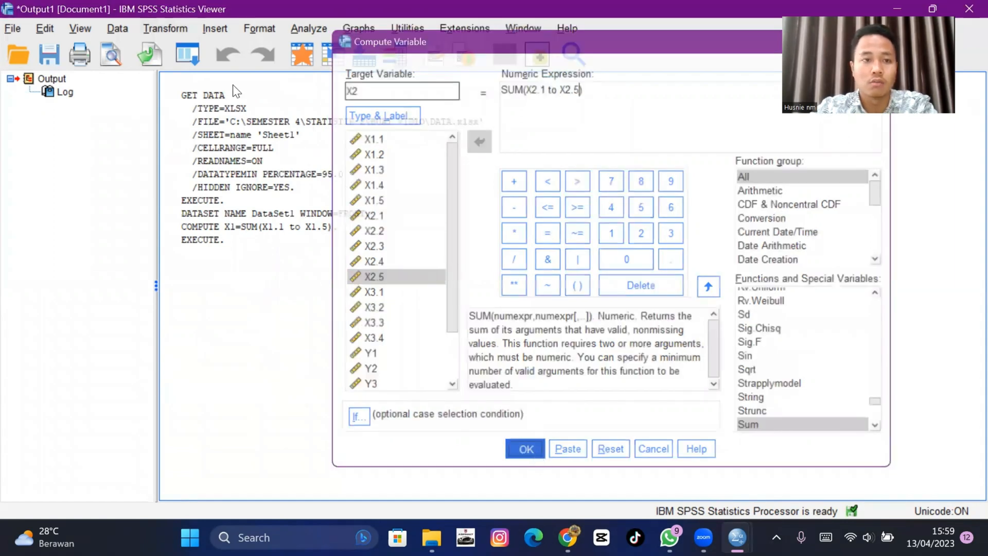
- Reopen Compute Variable, set the target variable to X3 and clear the previous SUM arguments
left_click(174, 30)
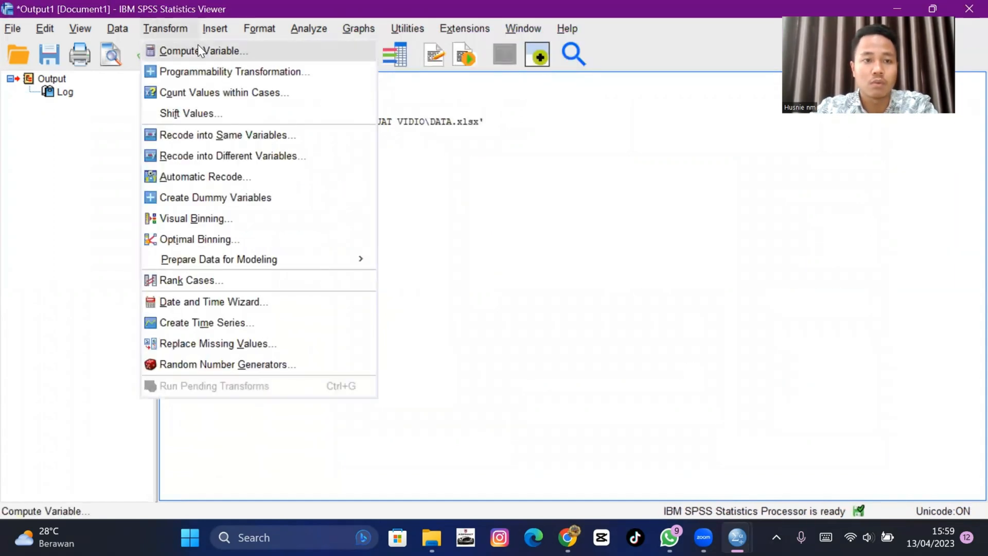
left_click(198, 48)
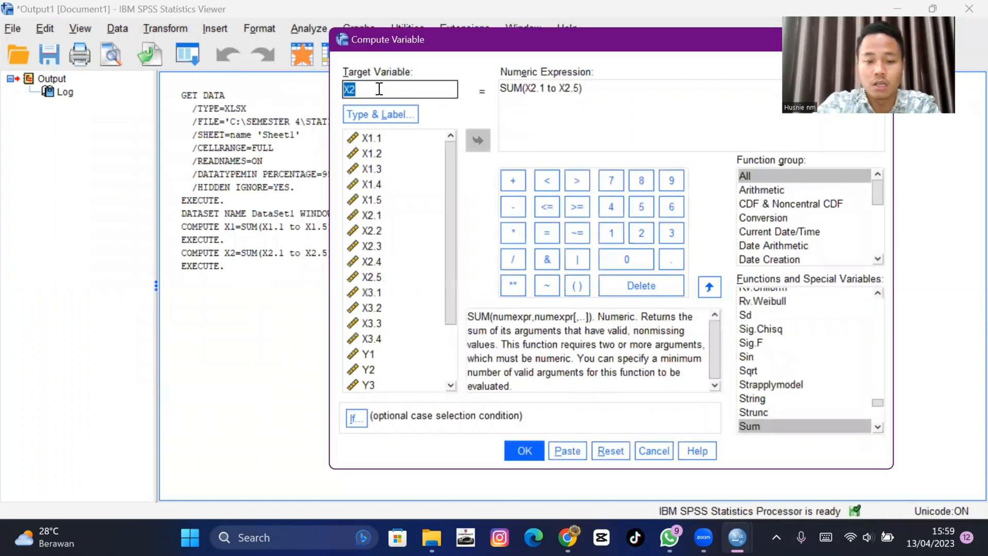
type("X3")
left_click(577, 93)
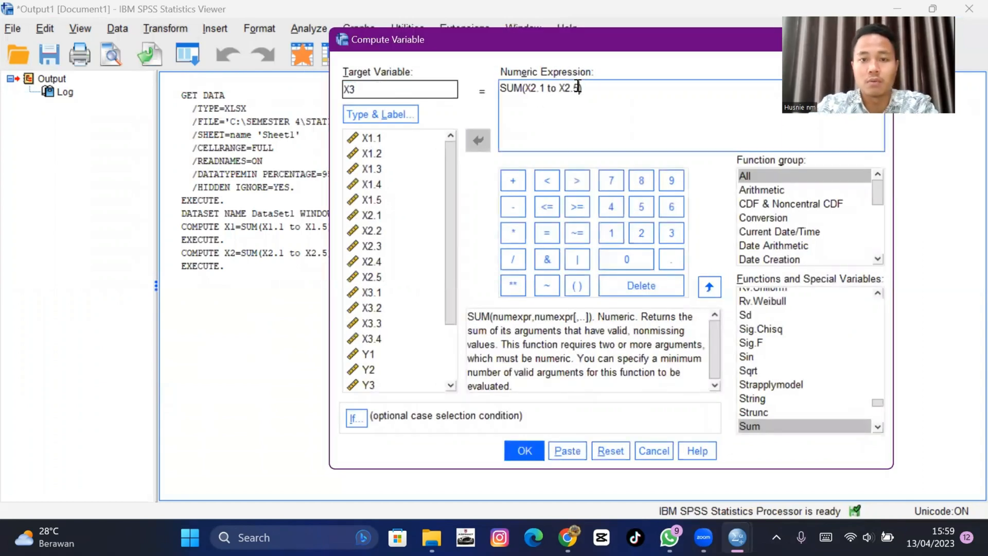
key("BackSpace")
key("BackSpace")
key("BackSpace")
key("BackSpace")
key("BackSpace")
key("BackSpace")
key("BackSpace")
key("BackSpace")
key("BackSpace")
key("BackSpace")
key("BackSpace")
key("BackSpace")
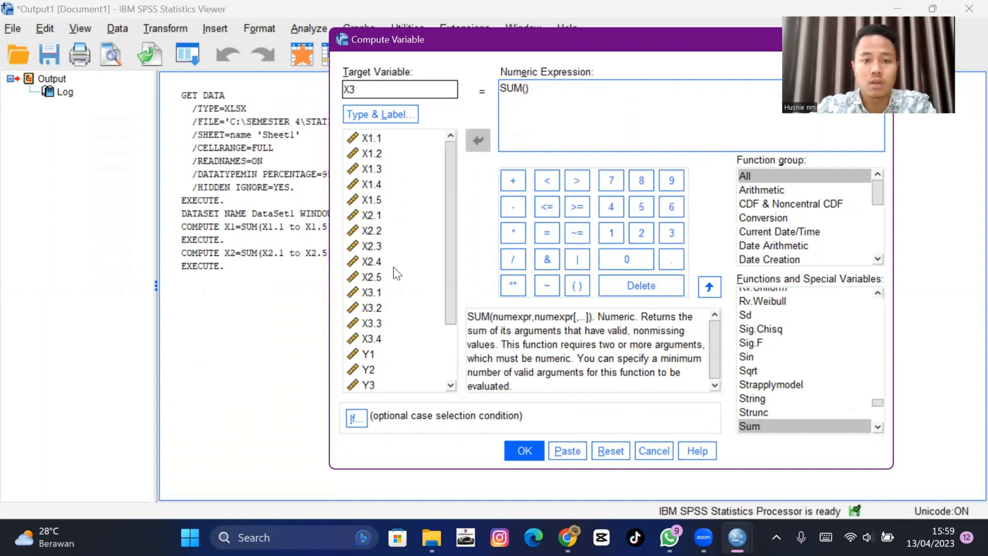
- Enter X3.1 to X3.4 as the SUM arguments and run the computation of X3
left_click(381, 292)
left_click(479, 140)
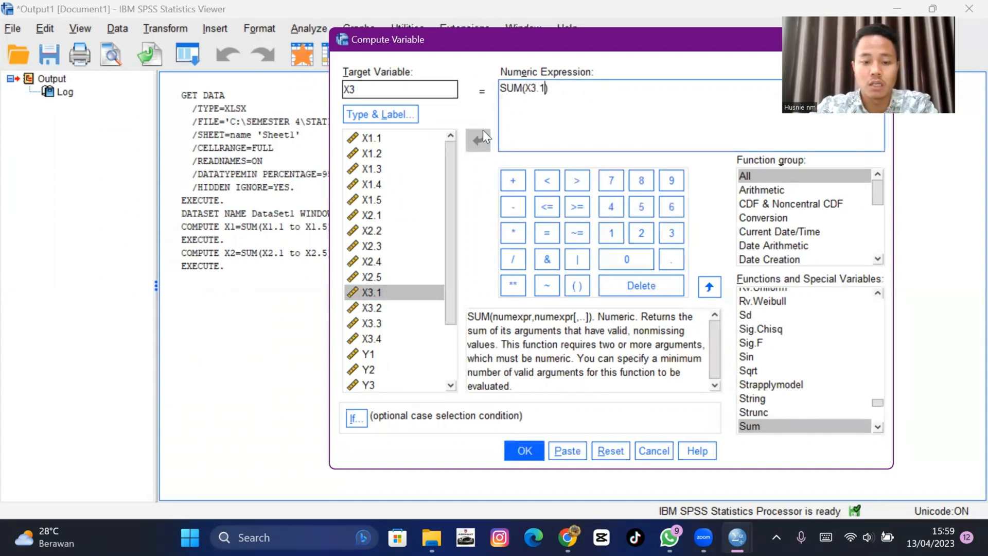
type("to")
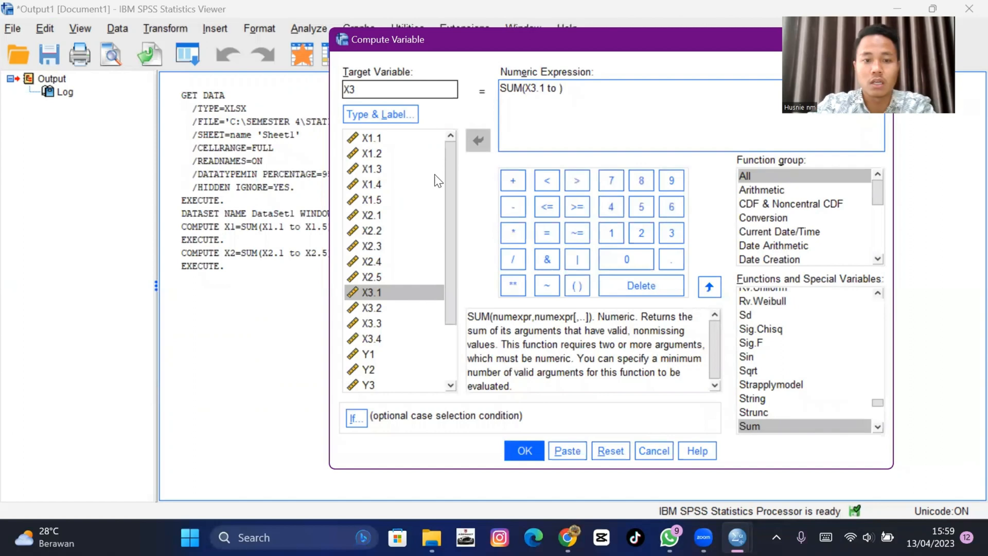
left_click(389, 340)
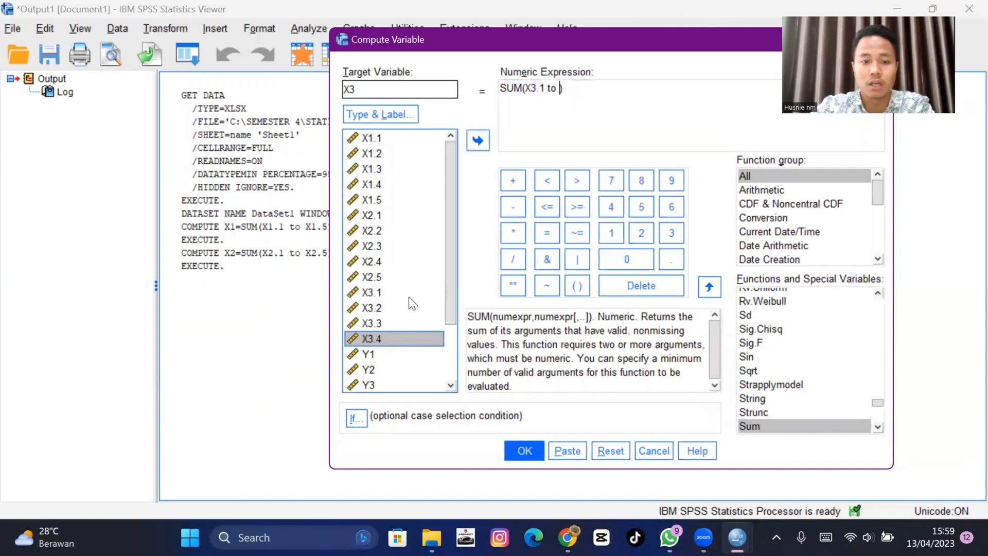
left_click(476, 149)
left_click(422, 88)
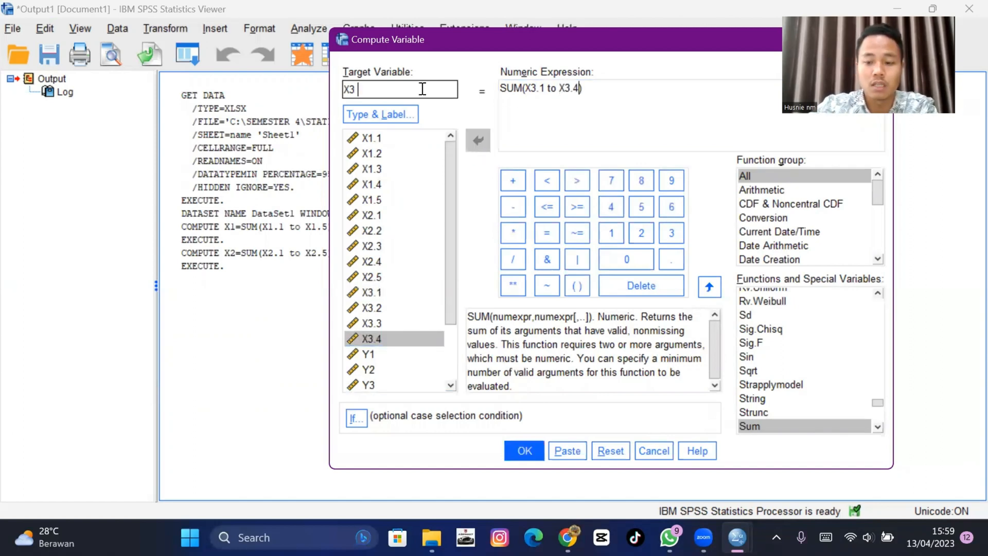
left_click(525, 451)
- Reopen Compute Variable, set the target variable to Y and clear the previous SUM arguments
left_click(166, 29)
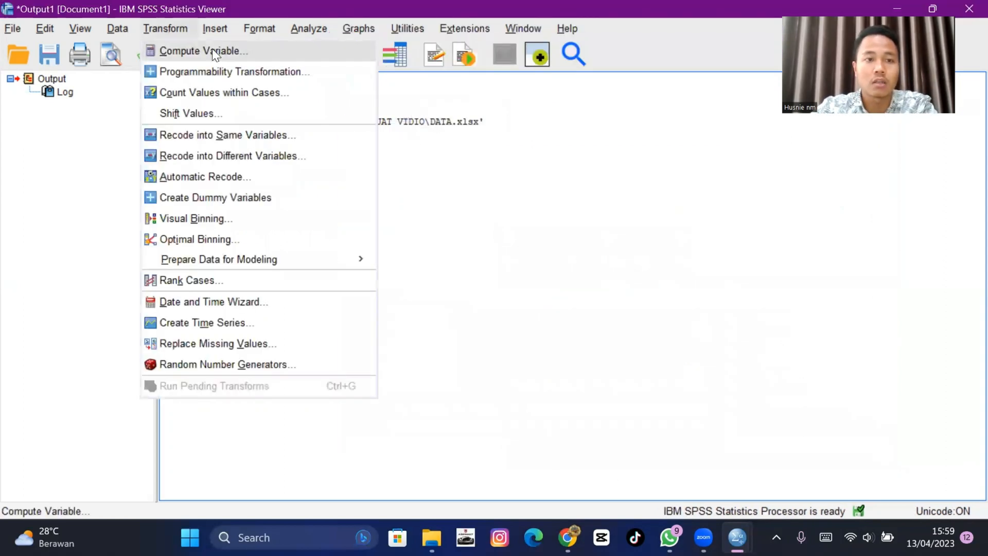
left_click(206, 49)
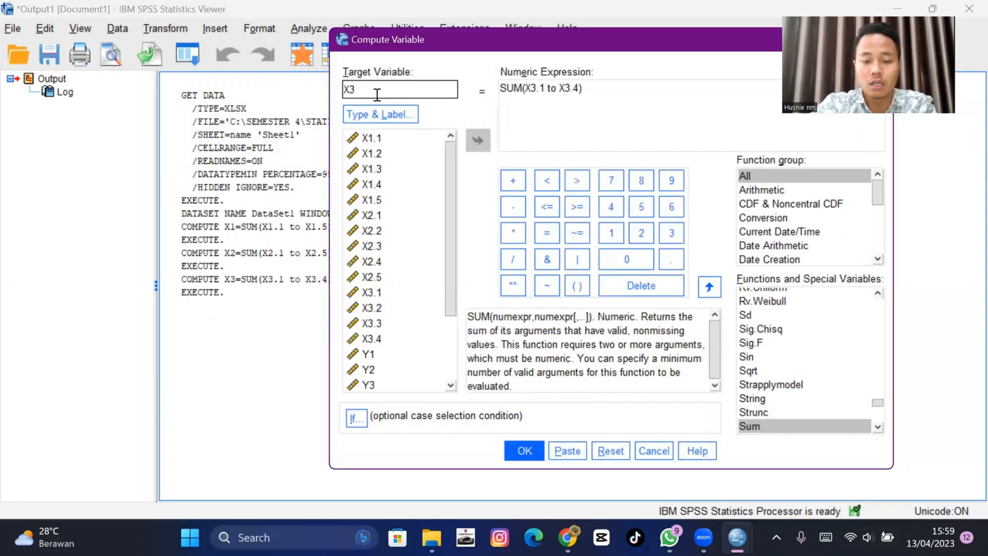
key("BackSpace")
key("BackSpace")
type("Y")
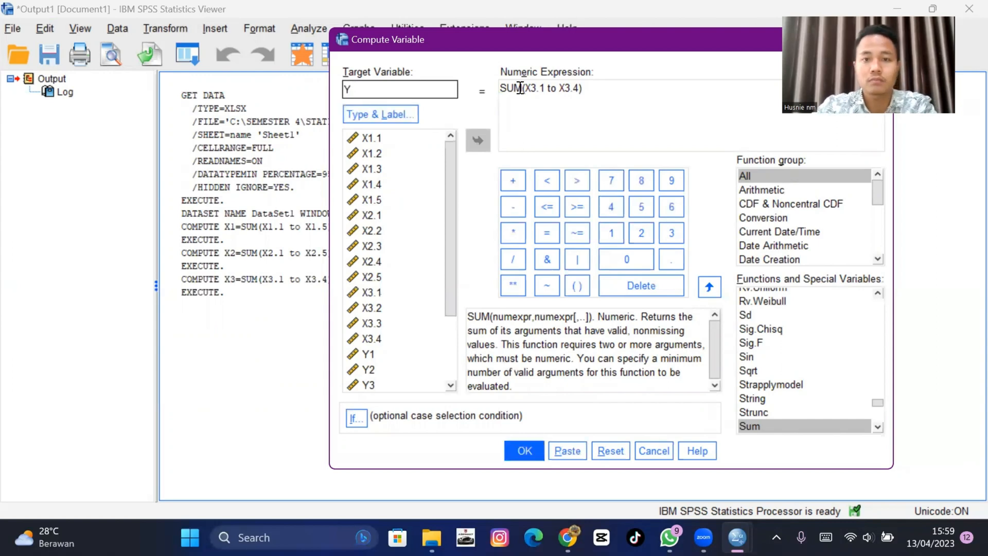
left_click(579, 89)
key("BackSpace")
key("BackSpace")
key("BackSpace")
key("BackSpace")
key("BackSpace")
key("BackSpace")
key("BackSpace")
key("BackSpace")
key("BackSpace")
key("BackSpace")
key("BackSpace")
key("BackSpace")
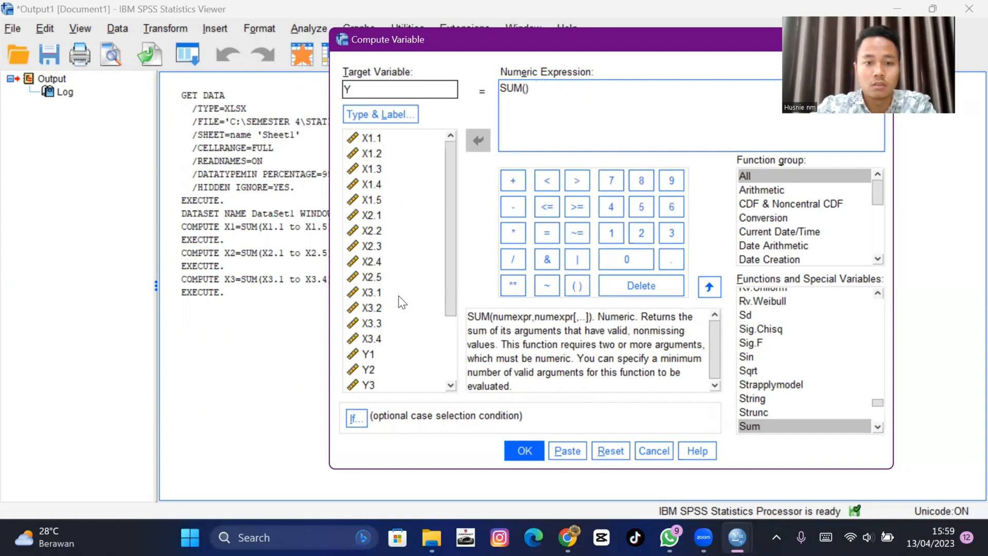
- Enter Y1 to Y6 as the SUM arguments and run the computation of Y
scroll(409, 302, "down", 2)
left_click(391, 258)
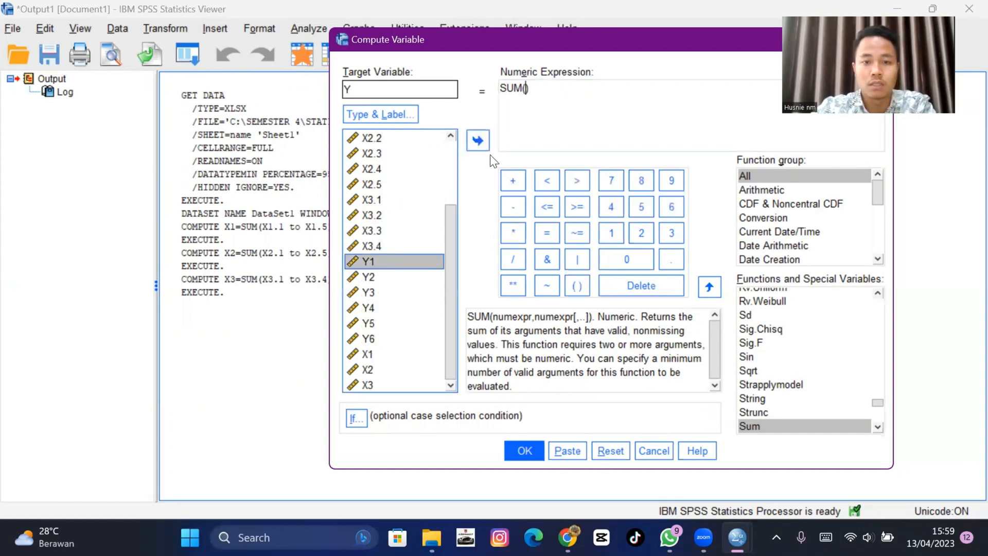
left_click(483, 145)
type("to")
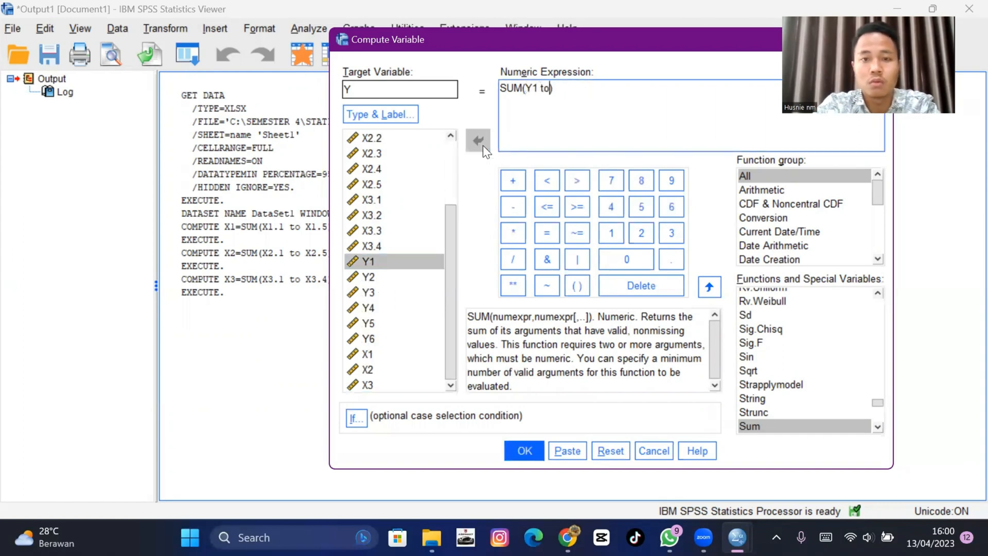
left_click(403, 332)
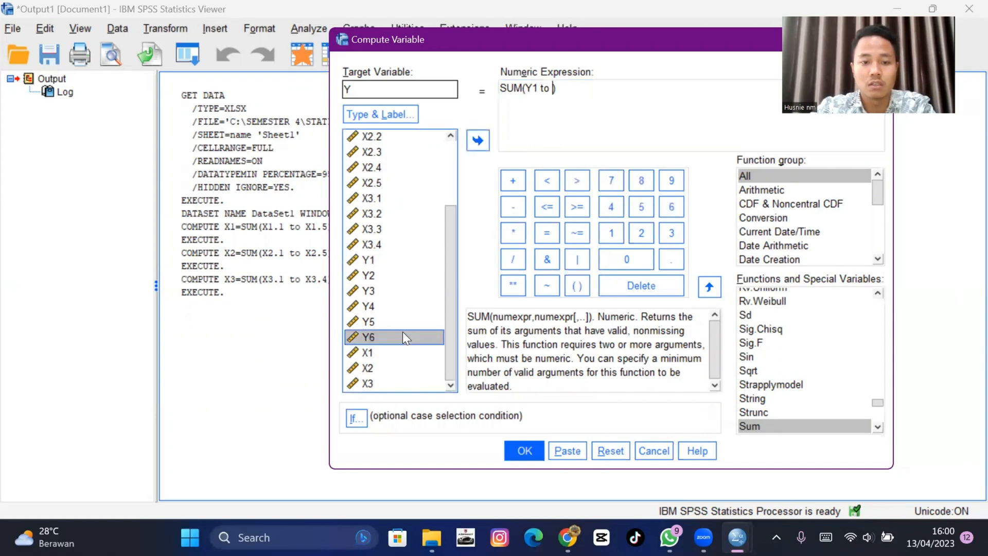
left_click(479, 141)
left_click(525, 453)
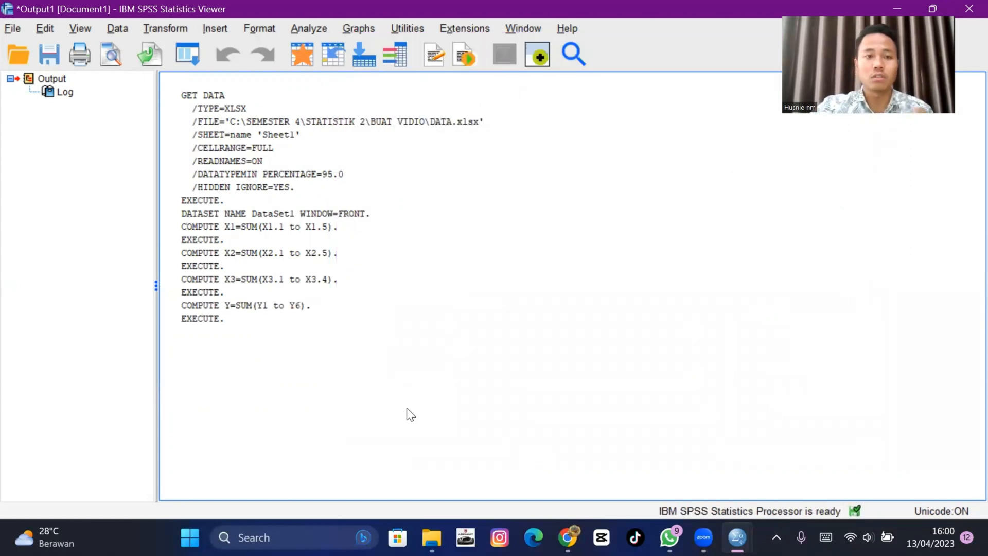
- Switch to the Data Editor and inspect the new X1, X2, X3 and Y variables in Data View and Variable View
left_click(353, 313)
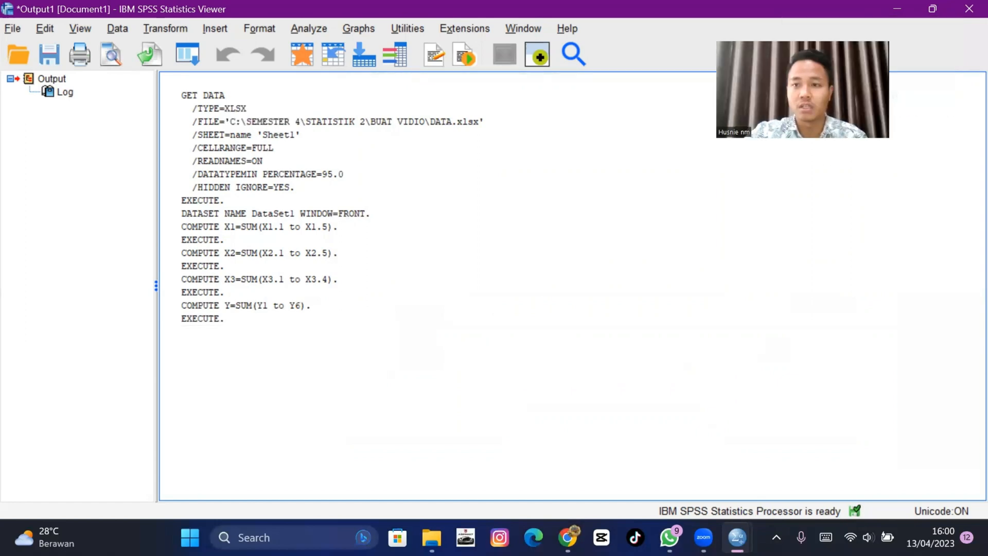
key("alt+Tab")
left_click(34, 491)
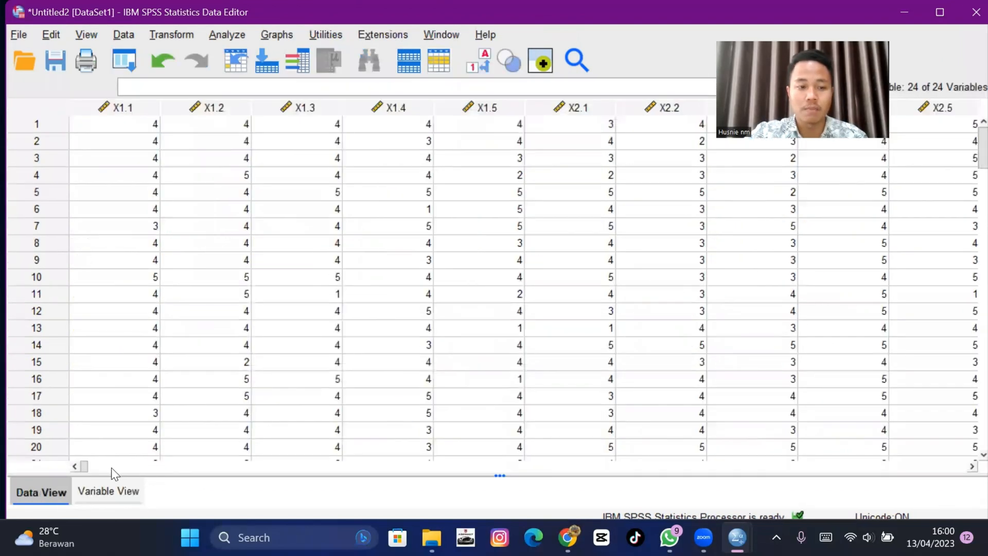
left_click_drag(84, 467, 811, 459)
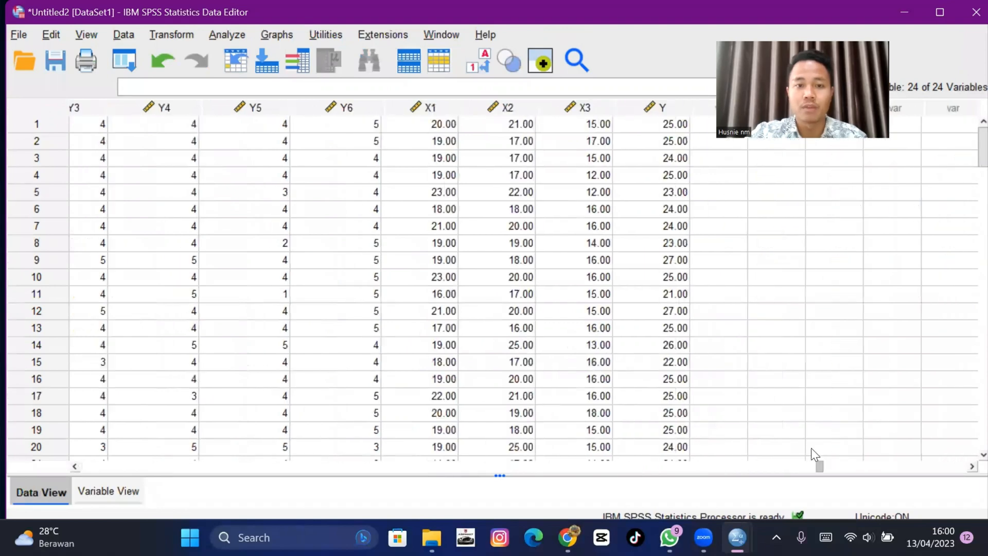
left_click(429, 108)
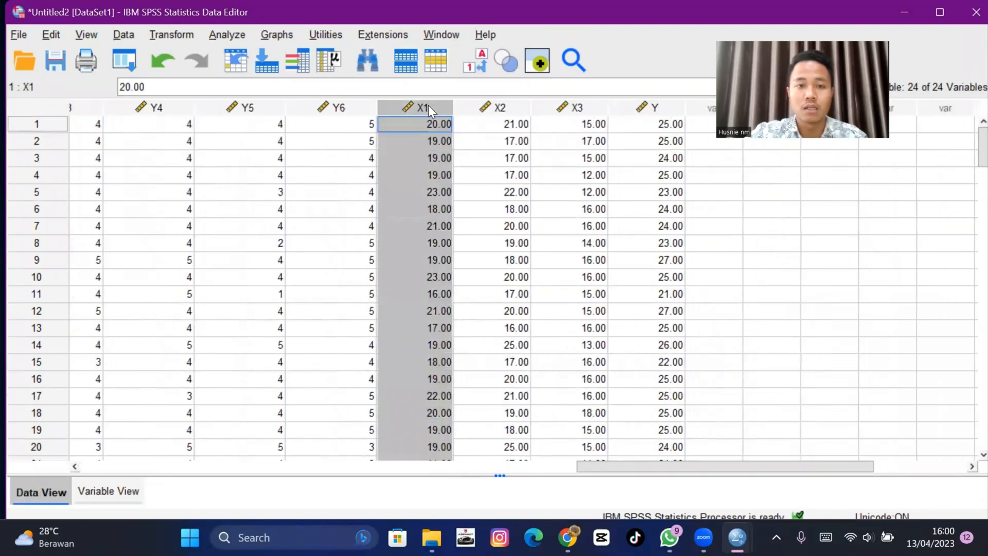
left_click(514, 110)
left_click(583, 110)
left_click(643, 108)
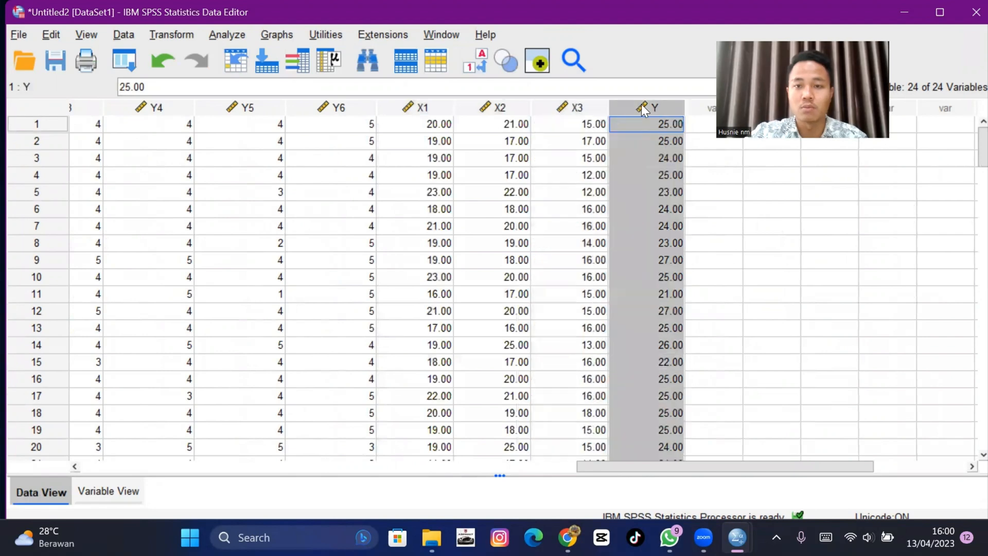
left_click(106, 492)
scroll(223, 338, "down", 4)
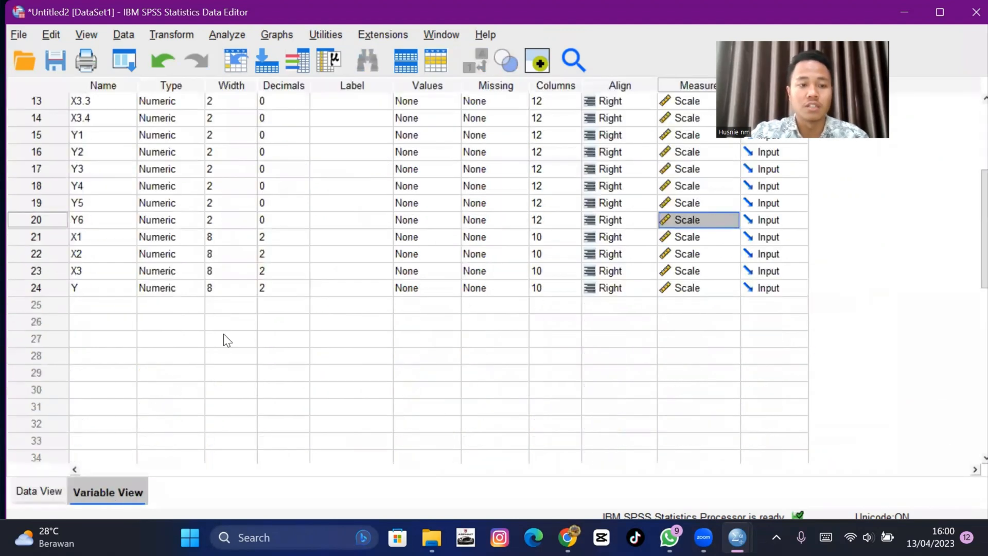
- Give X1 the label Harga and X2 the label Pelayanan in Variable View
scroll(224, 334, "up", 2)
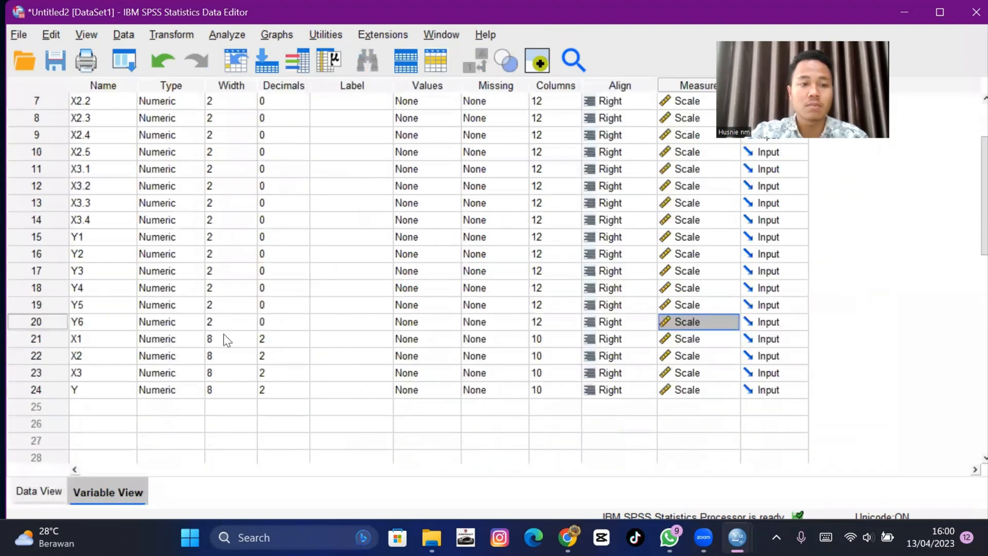
left_click(342, 339)
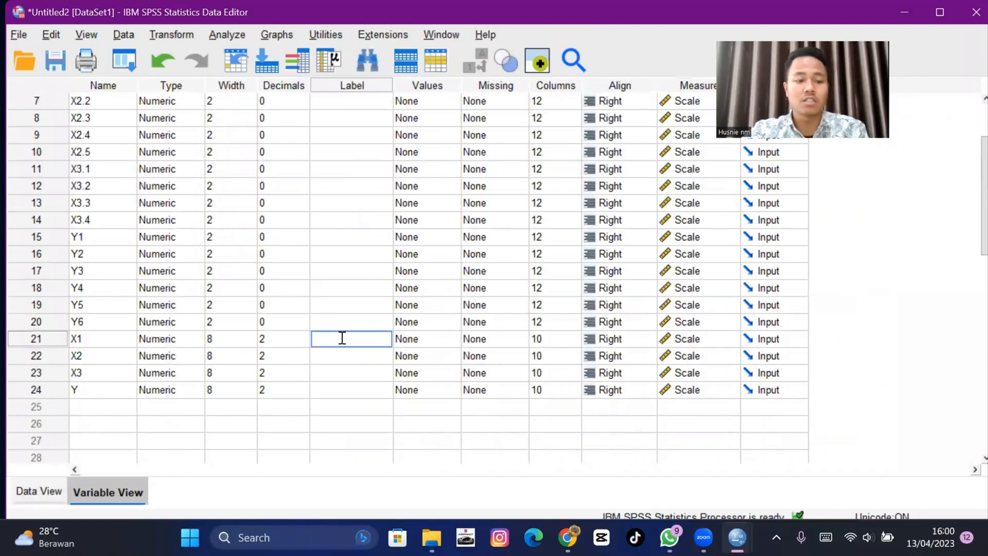
type("Harga")
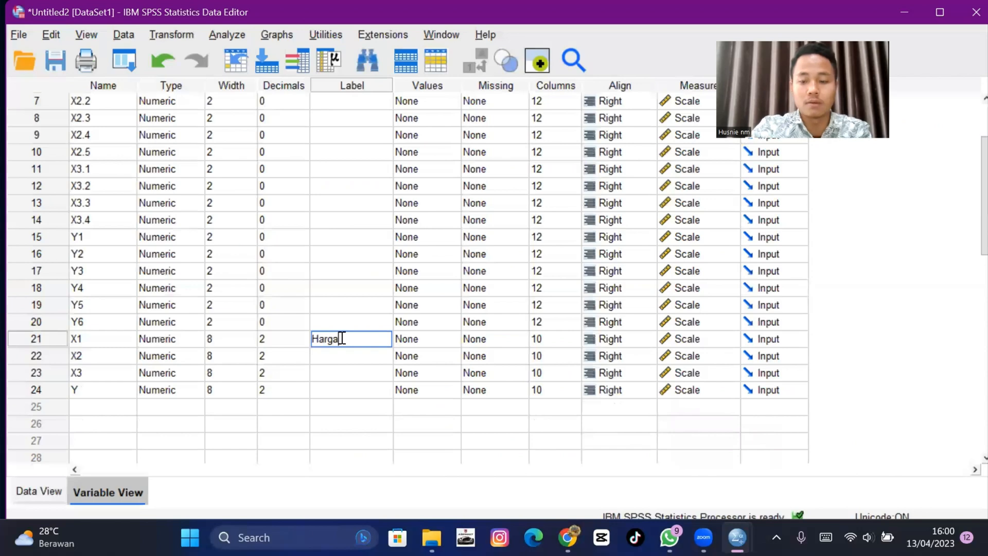
key("Return")
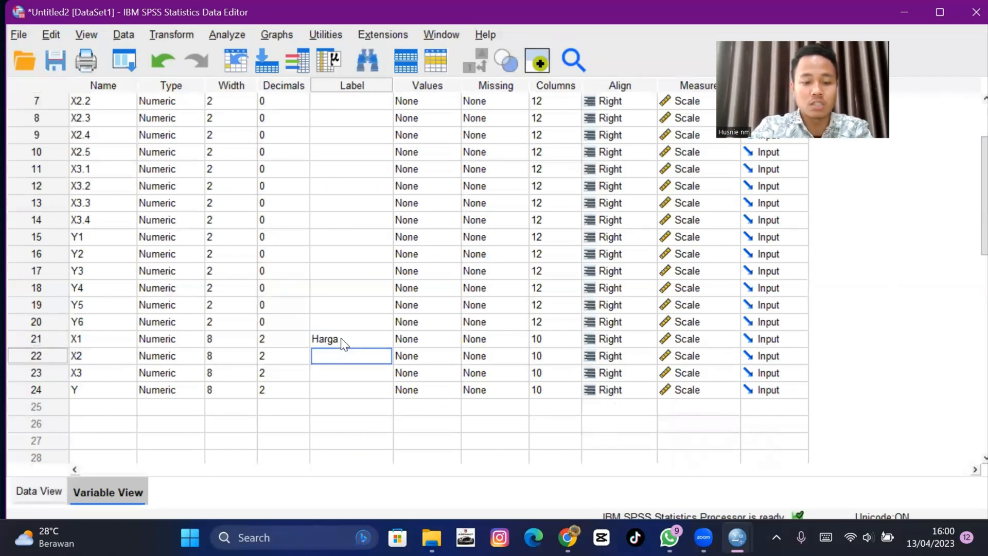
type("Pwla")
key("BackSpace")
key("BackSpace")
key("BackSpace")
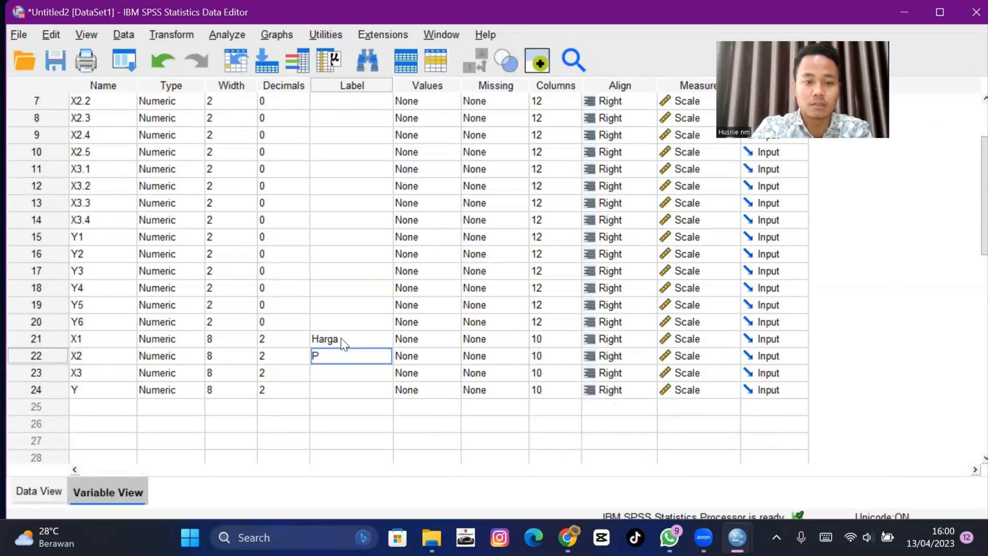
type("elayanan")
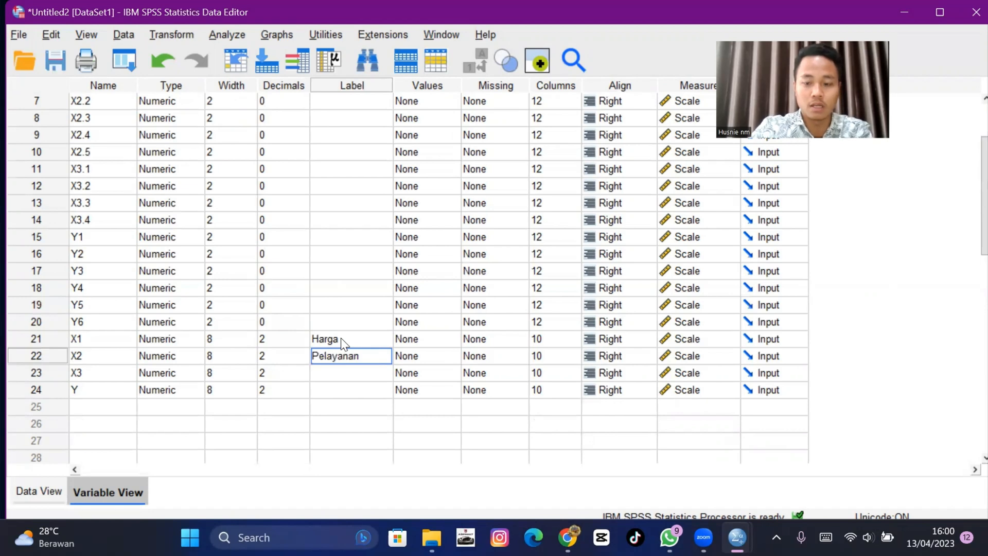
key("Return")
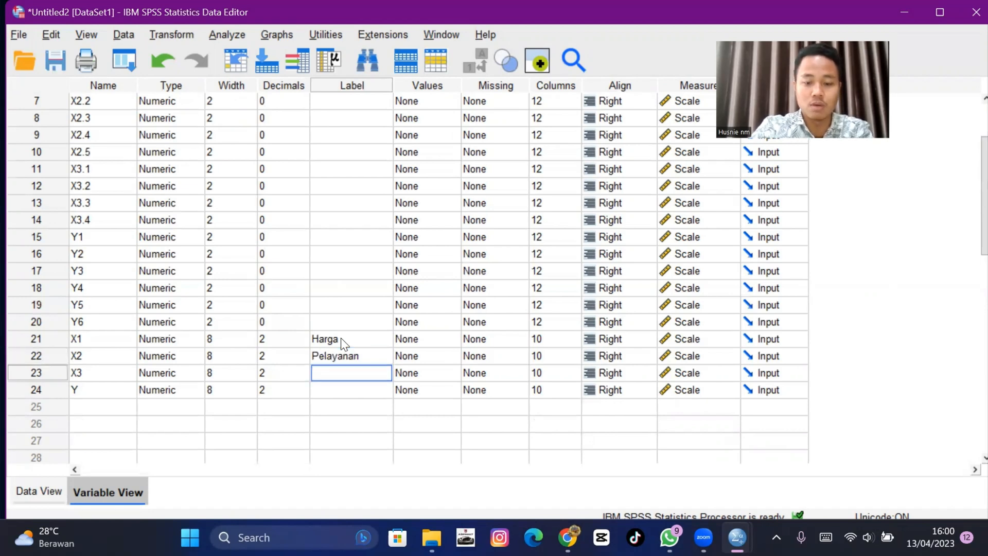
- Give X3 the label Promosi and Y the label Keputusan Pembelian
type("Promosi")
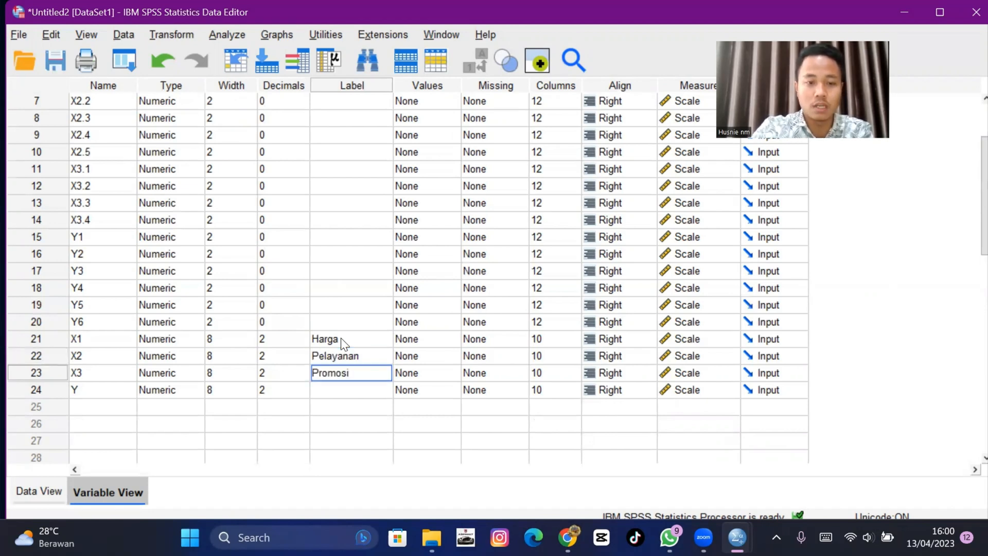
key("Return")
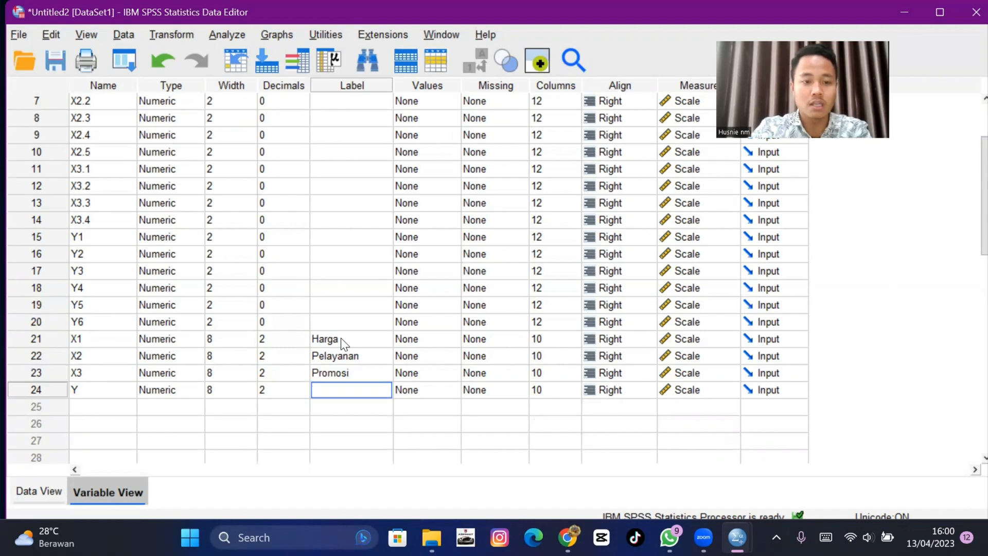
type("Ke")
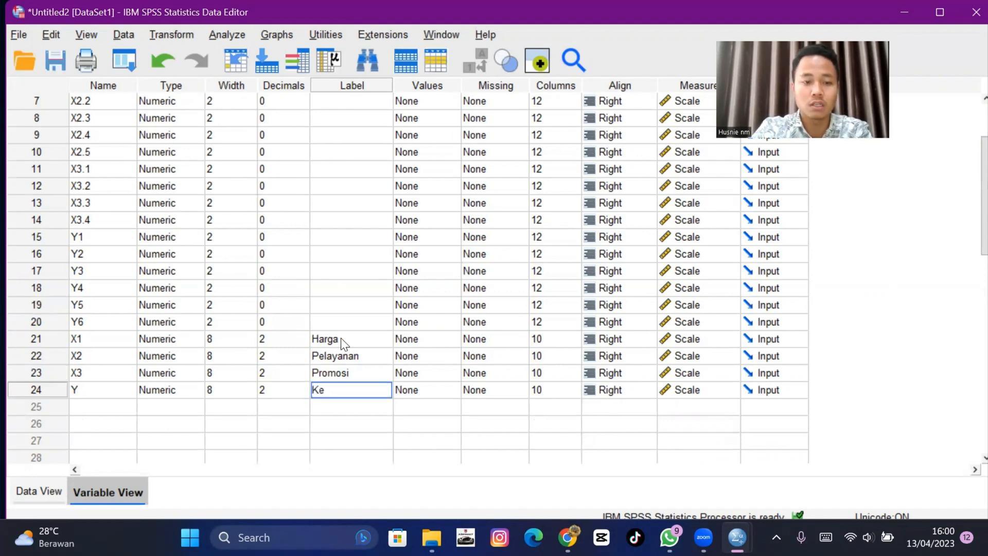
type("putusanm")
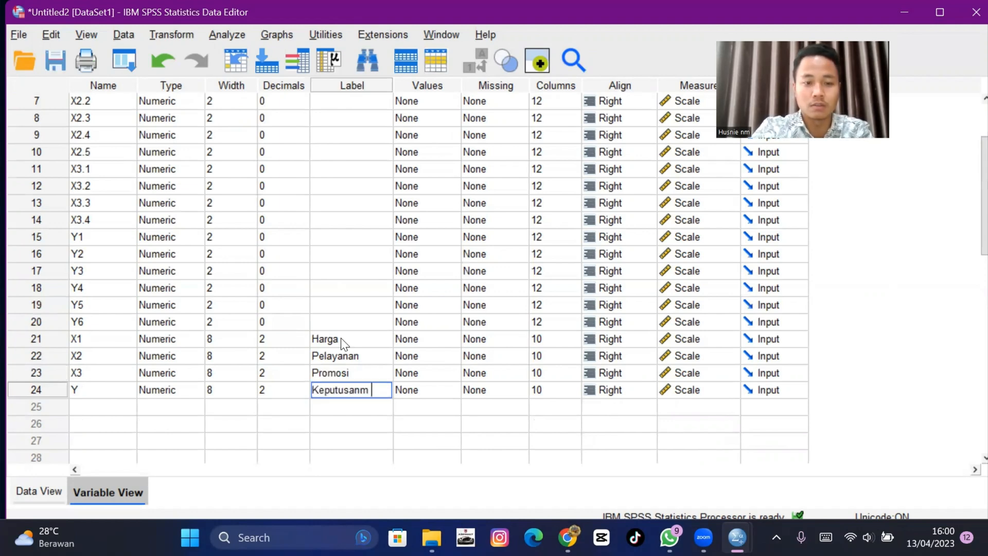
key("BackSpace")
key("BackSpace")
type("pEMB")
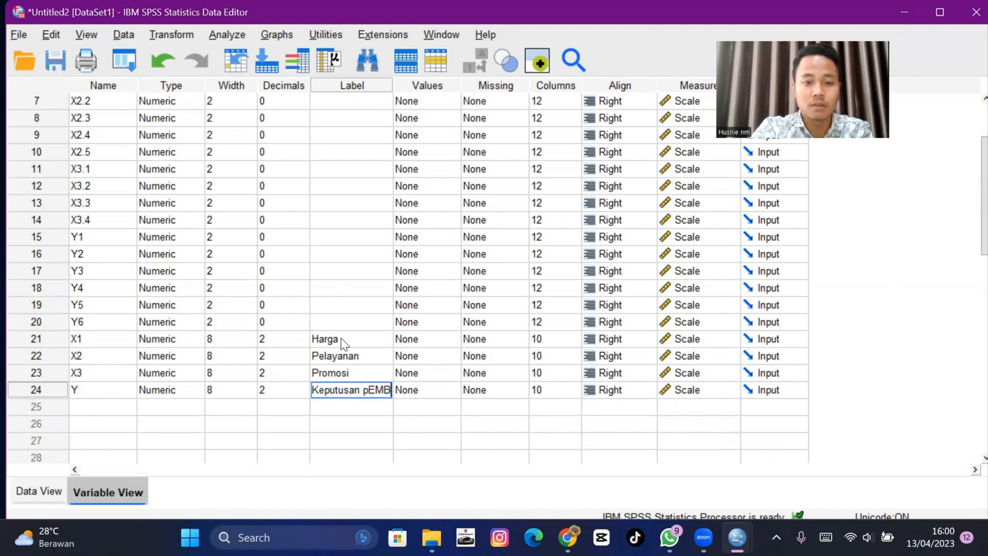
key("BackSpace")
key("BackSpace")
key("BackSpace")
key("BackSpace")
type("Pe")
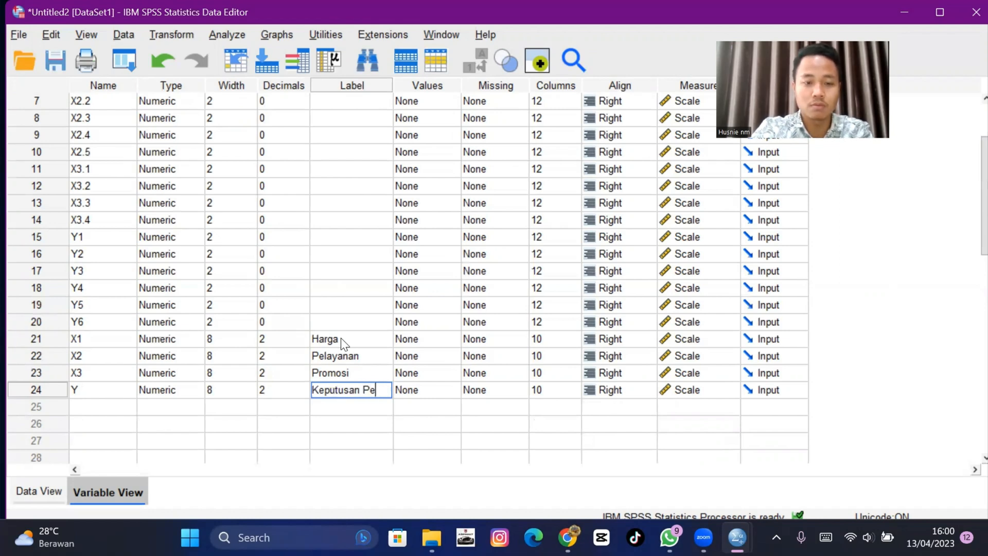
type("mbelian")
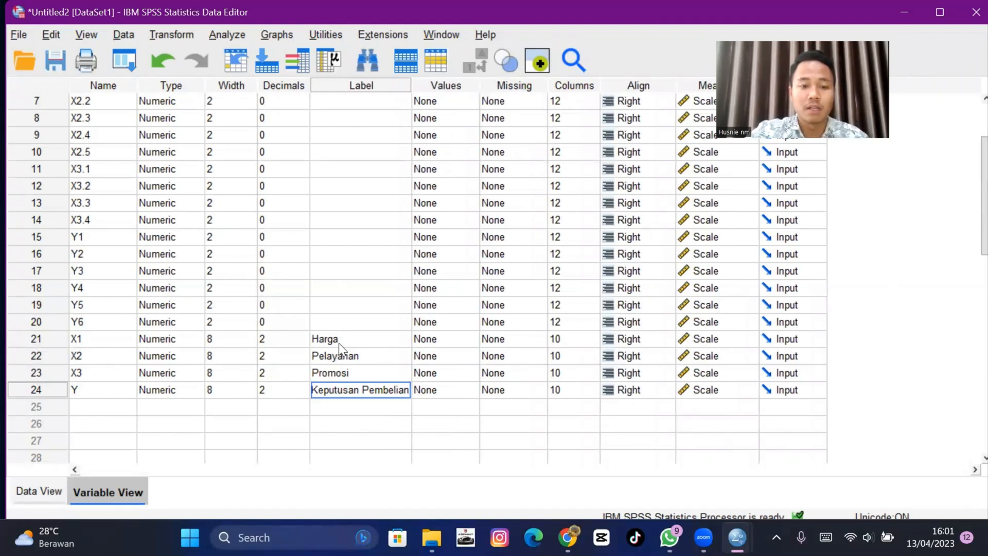
- Open Linear Regression and set Keputusan Pembelian [Y] as the dependent variable
scroll(339, 343, "up", 2)
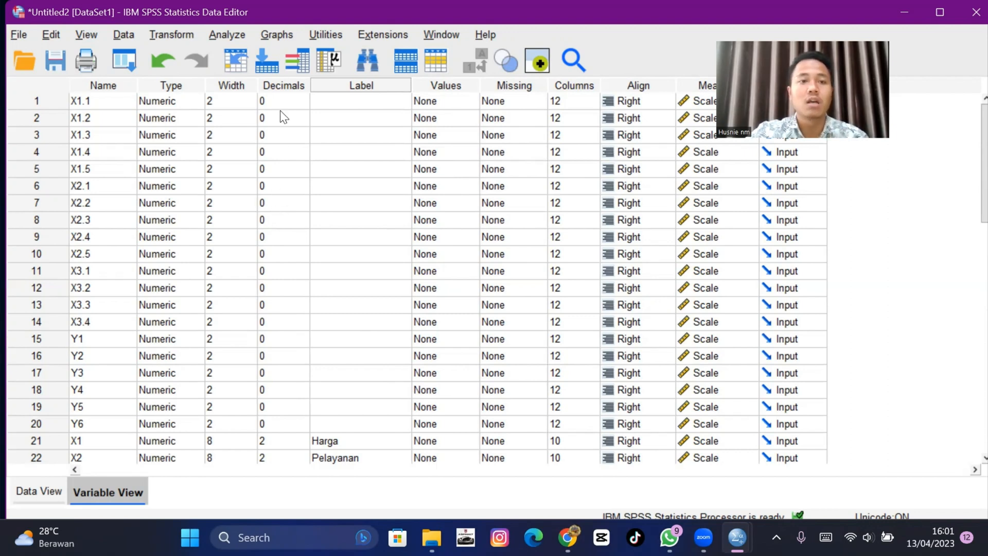
left_click(215, 37)
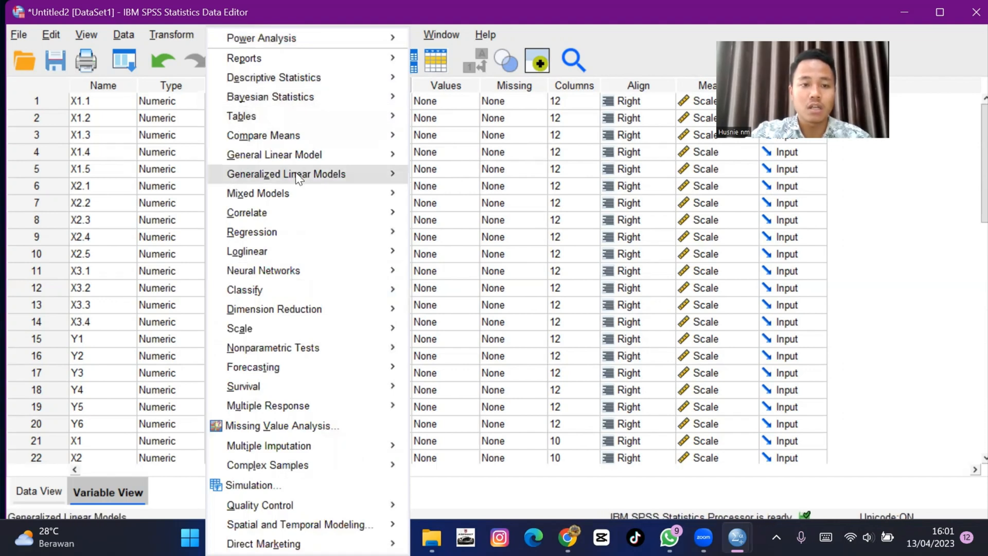
mouse_move(315, 231)
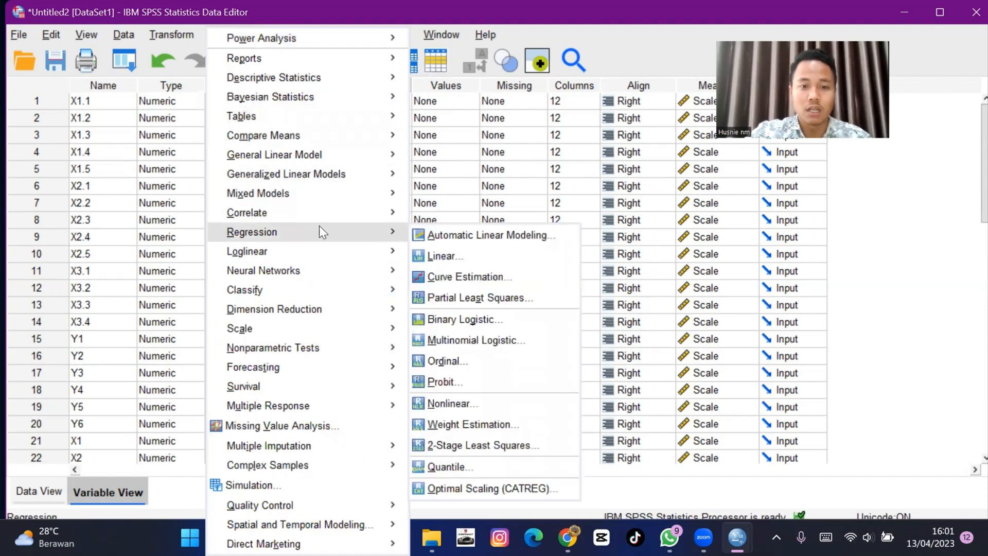
left_click(451, 261)
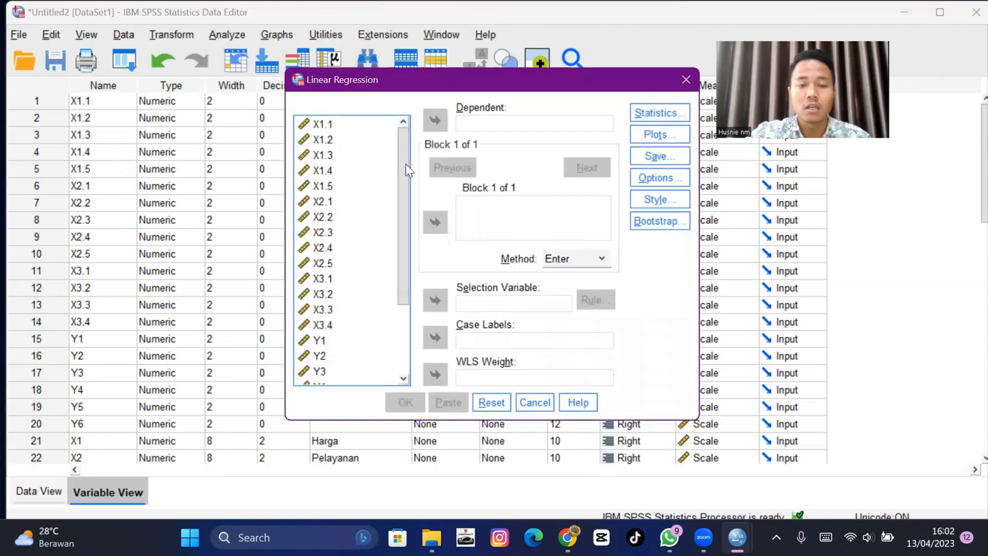
left_click_drag(406, 163, 398, 259)
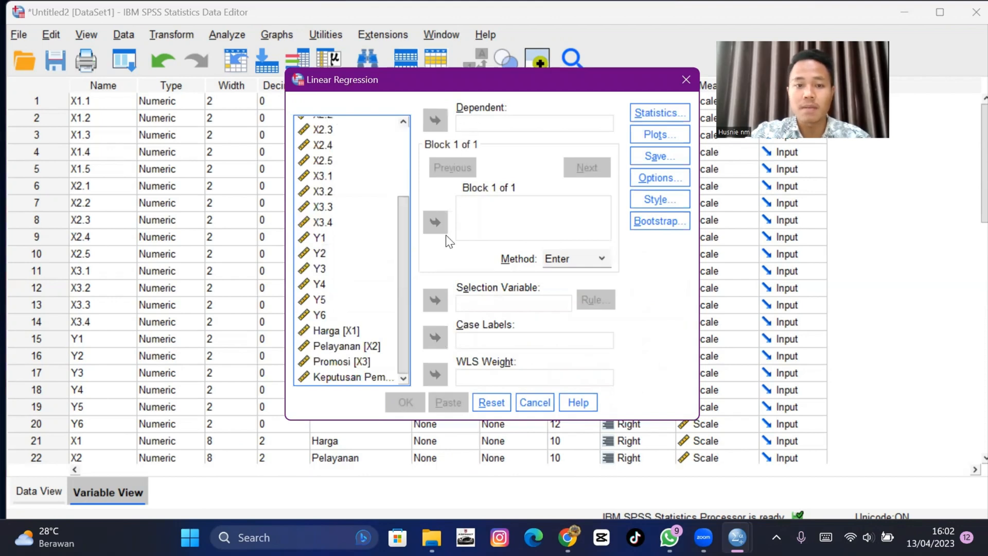
left_click(384, 376)
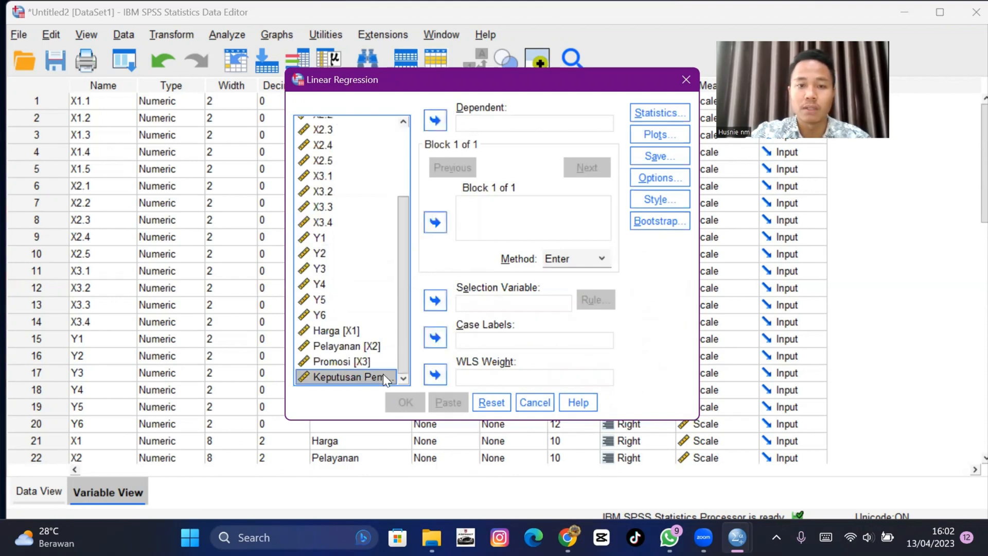
left_click(435, 120)
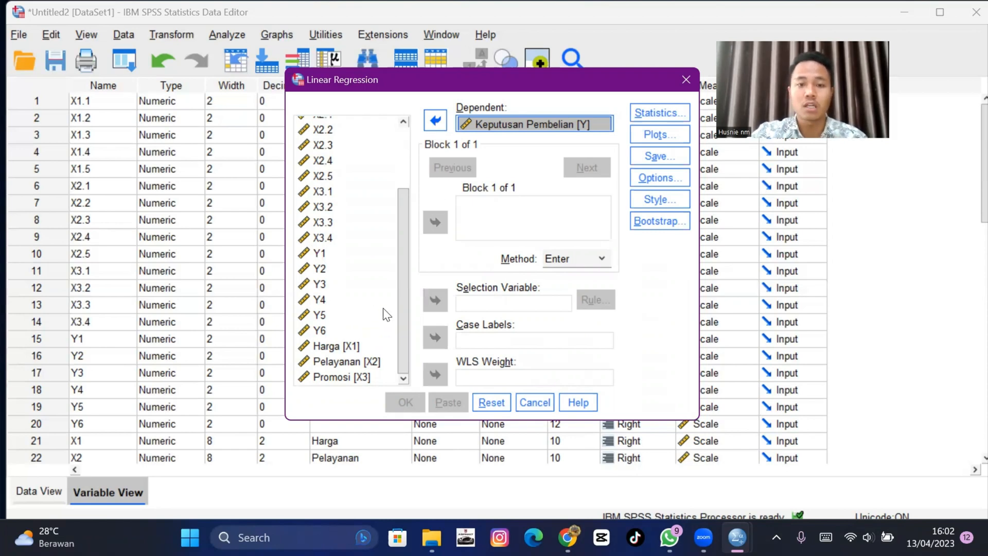
- Add Harga [X1], Pelayanan [X2] and Promosi [X3] as the independent variables
left_click(367, 347)
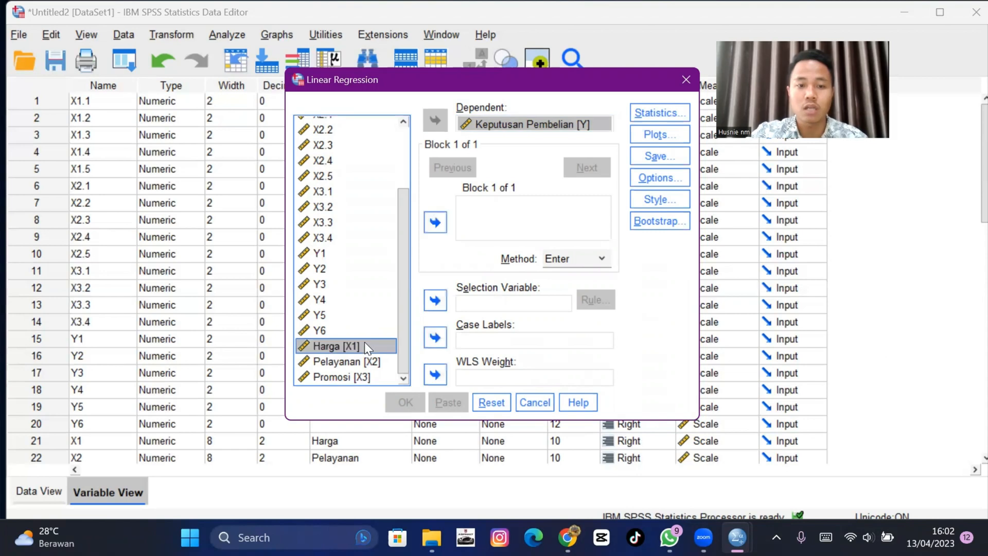
key("shift+Down")
key("shift+Down")
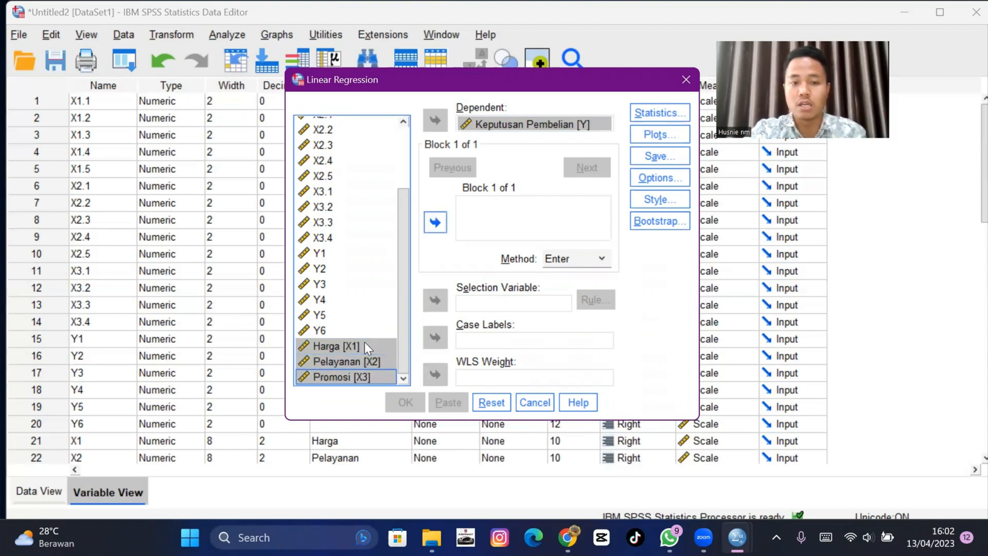
left_click(435, 225)
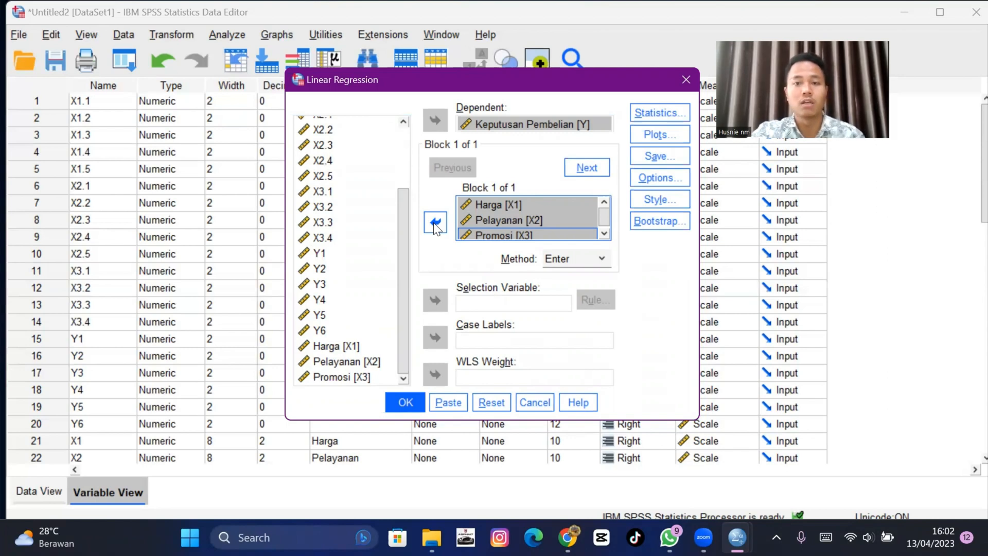
- In regression statistics, enable Durbin-Watson, casewise diagnostics, collinearity diagnostics and covariance matrix
left_click(643, 114)
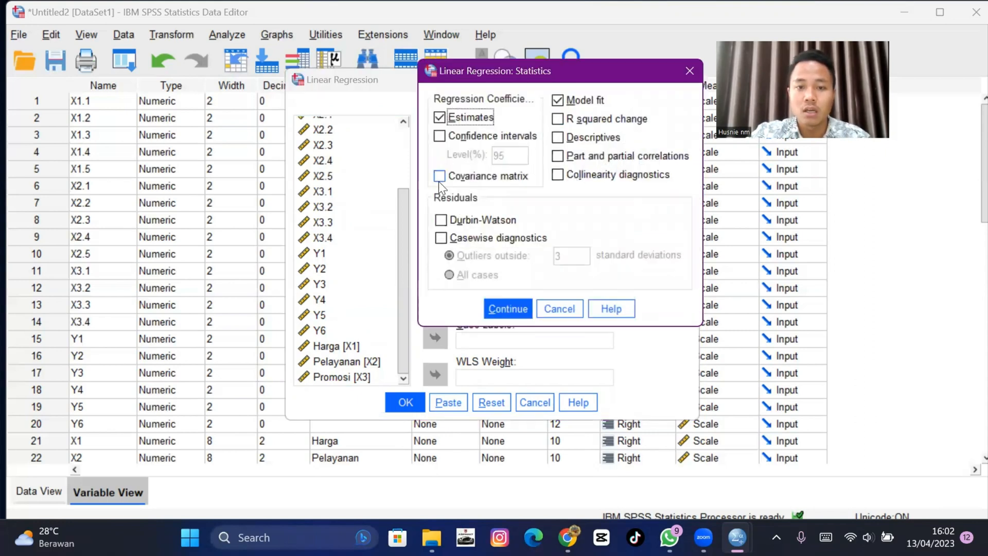
left_click(446, 220)
left_click(446, 241)
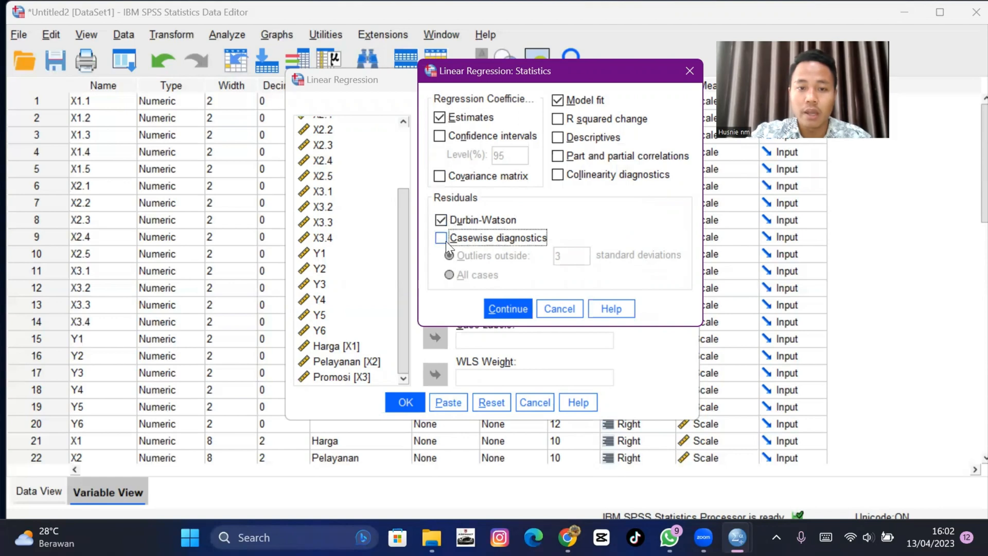
left_click(442, 238)
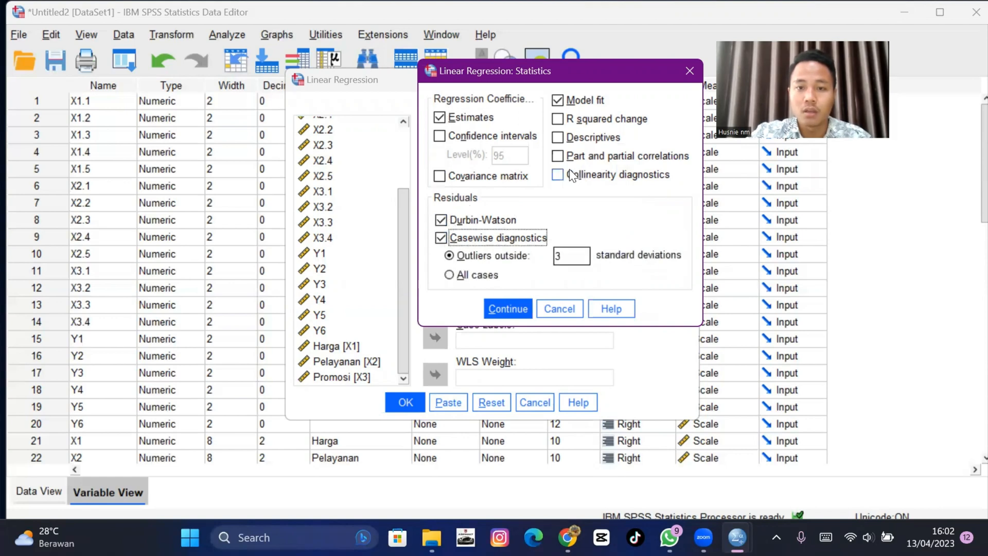
left_click(556, 176)
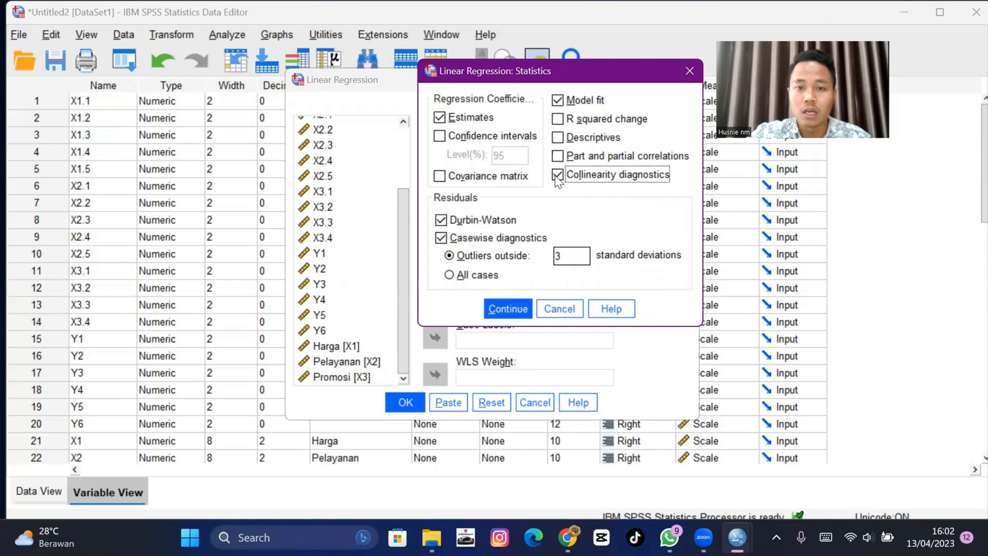
left_click(440, 177)
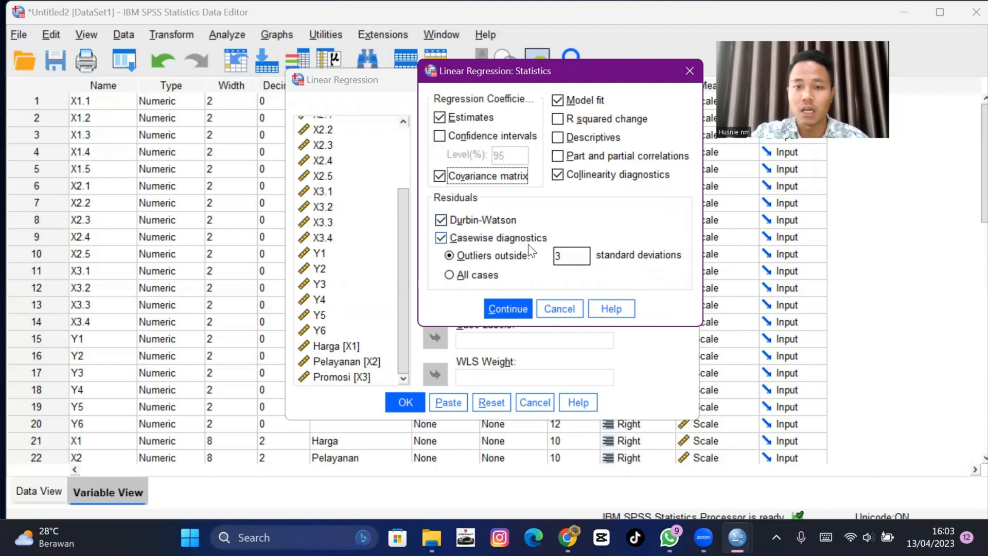
left_click(510, 309)
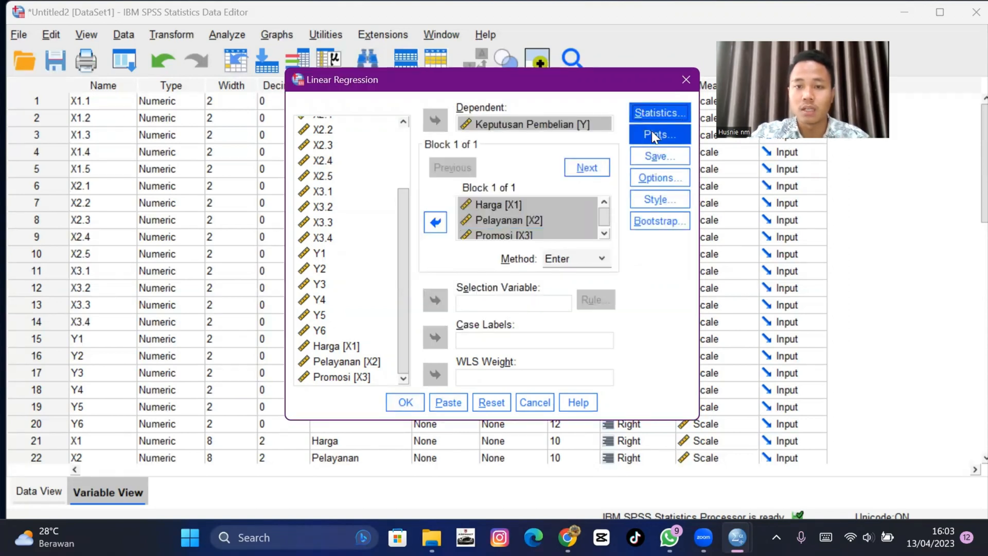
- Open the regression plots and set *ZRESID as the scatterplot's Y axis and *ZPRED as its X axis
left_click(653, 135)
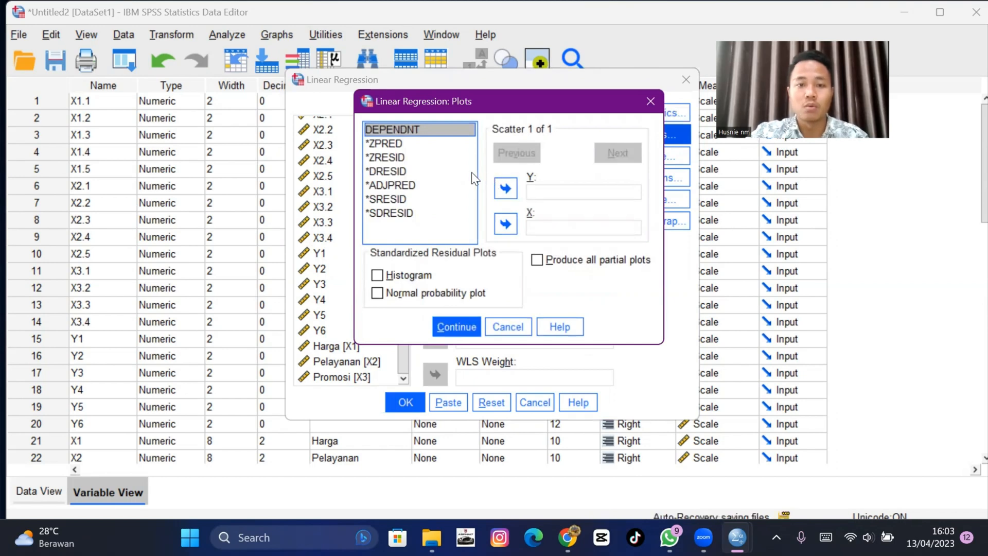
left_click(406, 156)
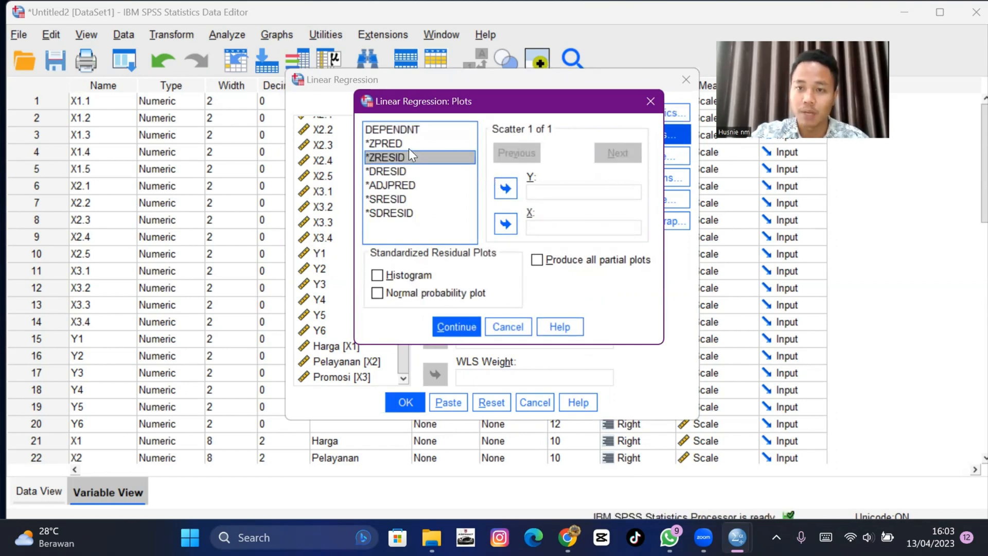
left_click(409, 148)
left_click(417, 157)
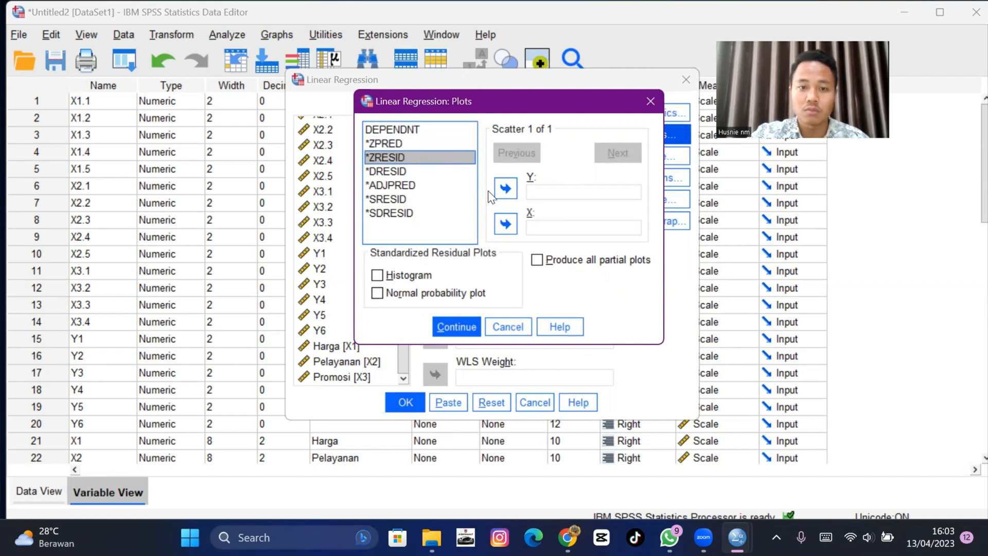
left_click(503, 189)
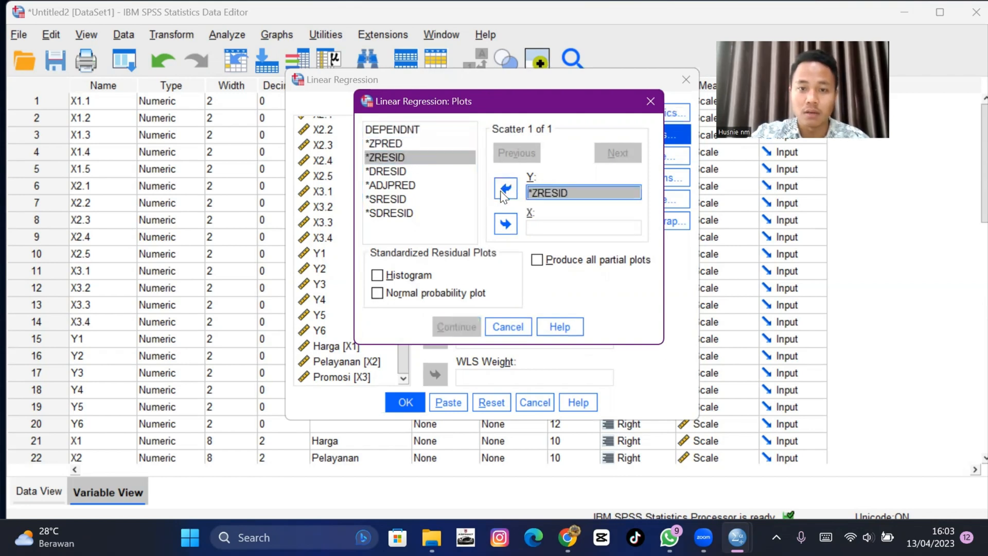
left_click(410, 140)
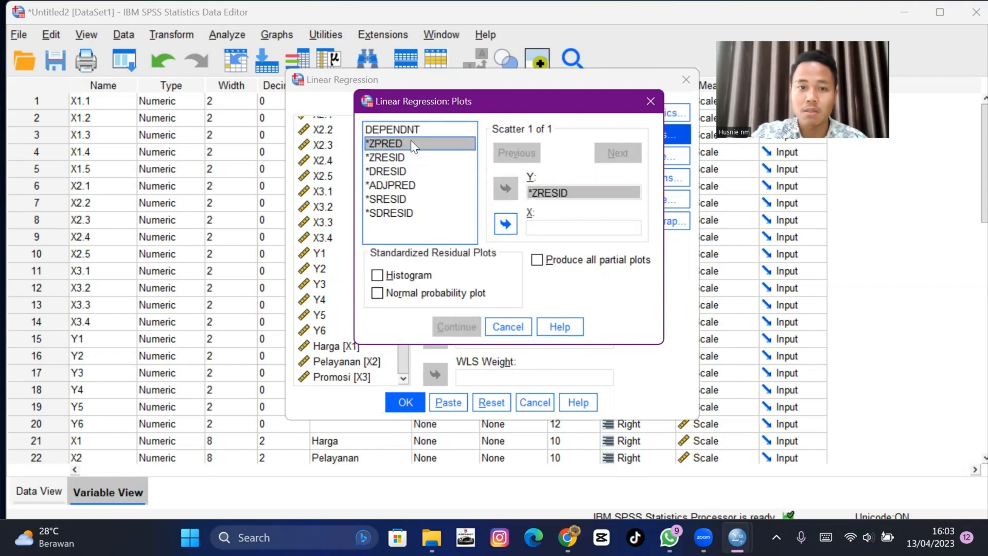
left_click(506, 224)
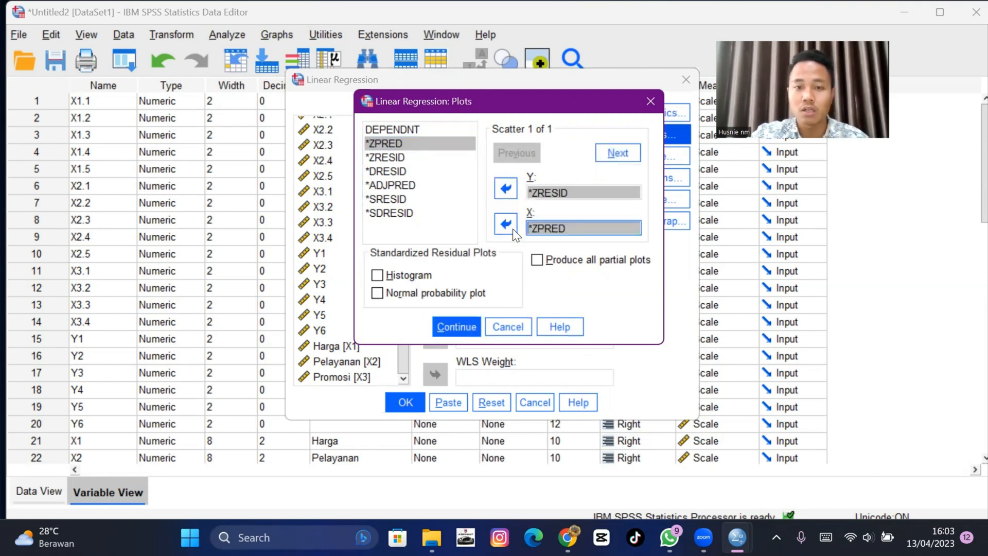
- Enable the histogram and normal probability plot of standardized residuals and confirm the plot settings
left_click(381, 278)
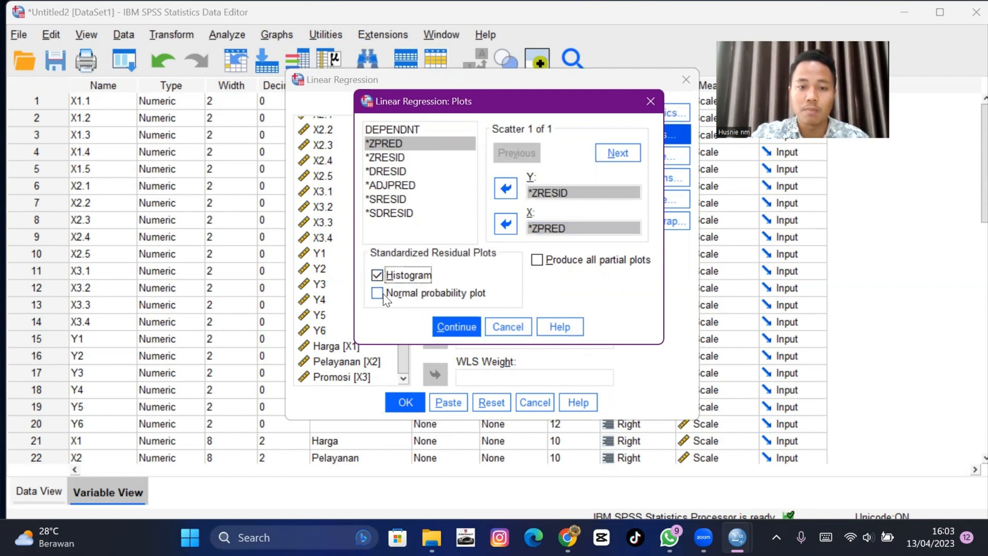
left_click(383, 295)
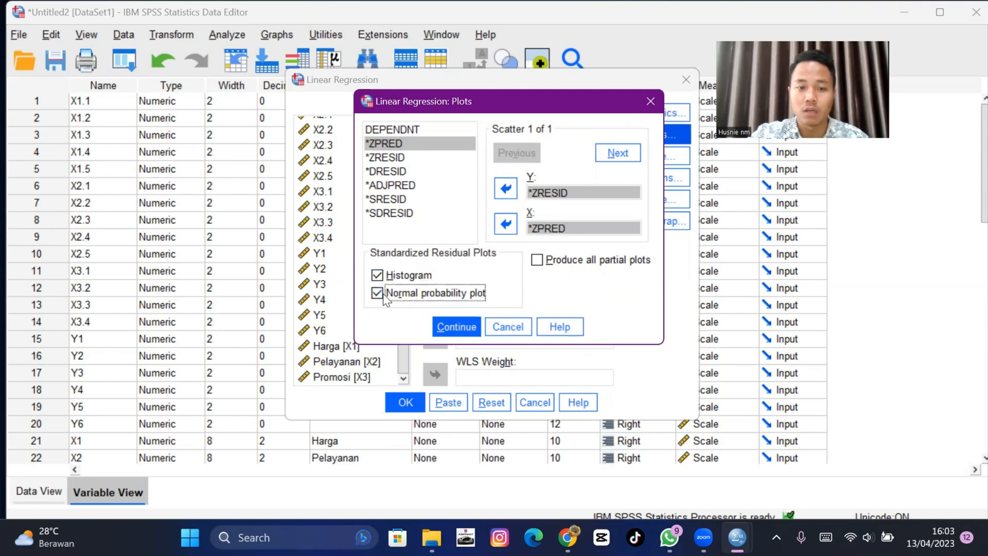
left_click(444, 329)
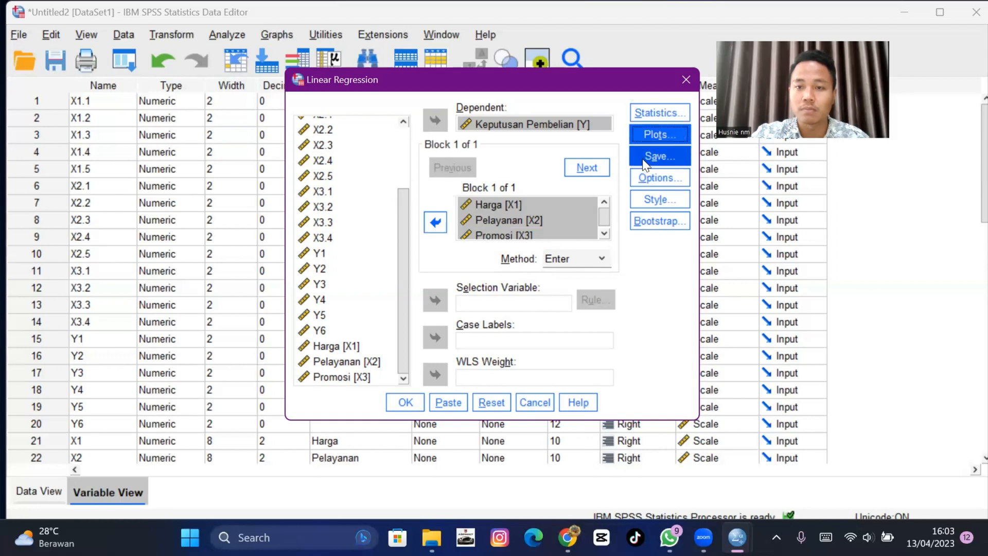
- Save unstandardized predicted values and unstandardized residuals, then run the regression
left_click(646, 162)
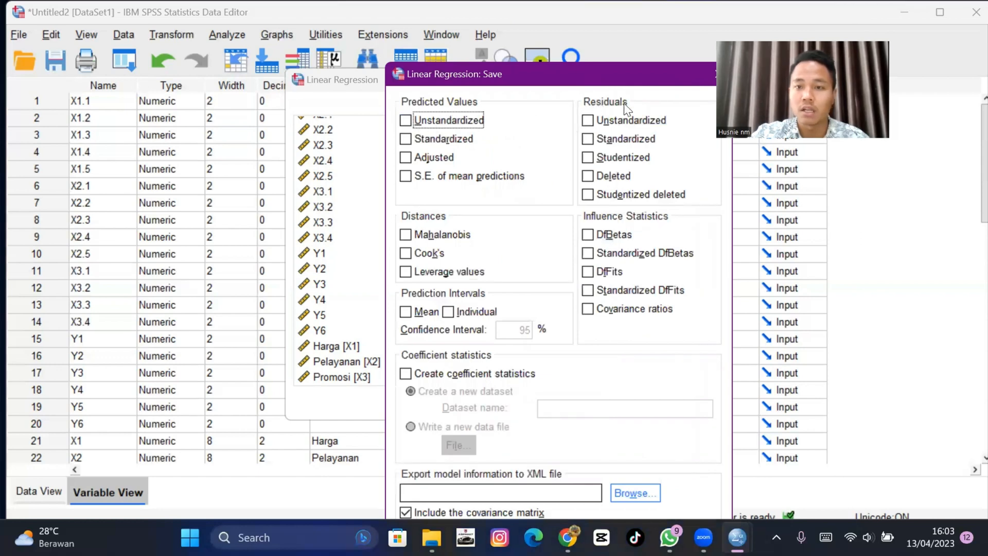
left_click(431, 124)
left_click(644, 121)
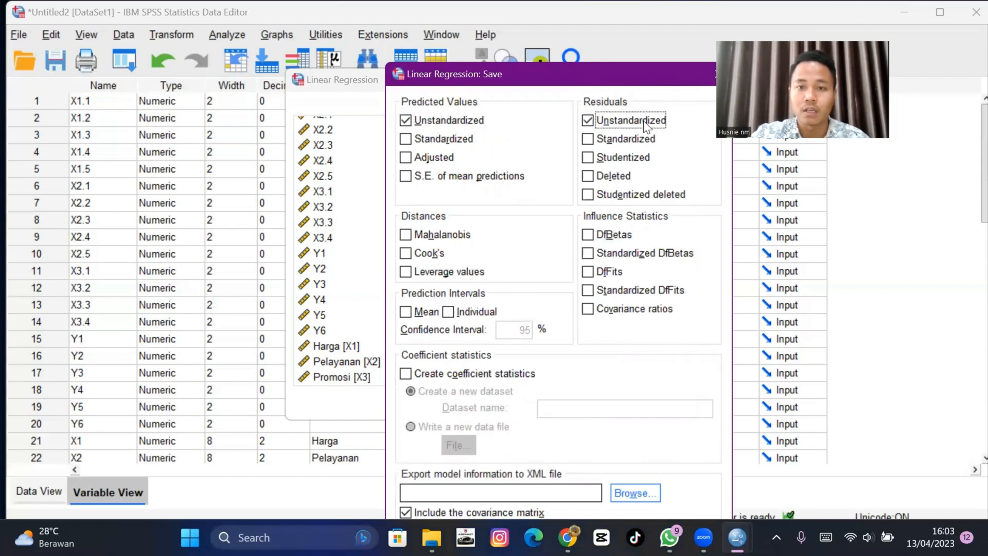
left_click_drag(617, 77, 672, 26)
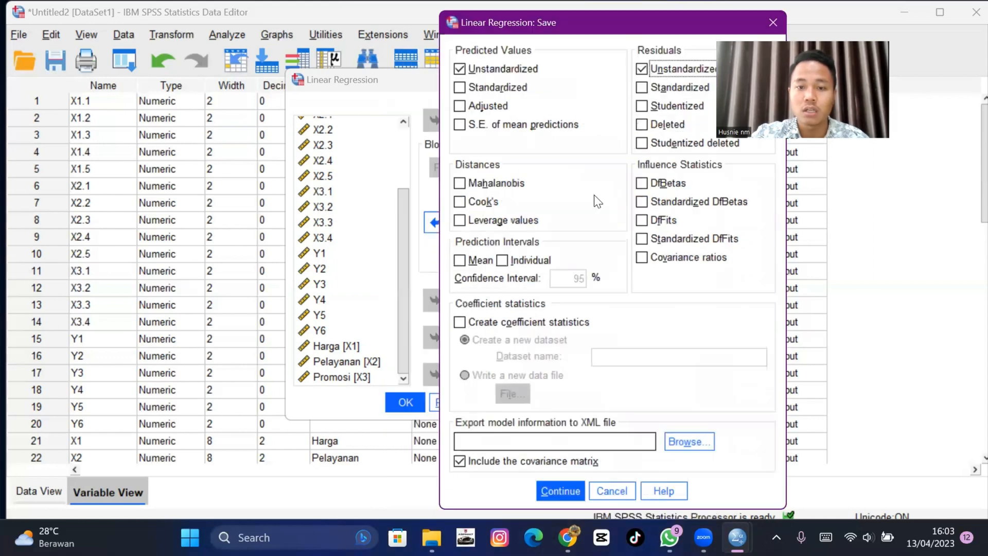
left_click(573, 481)
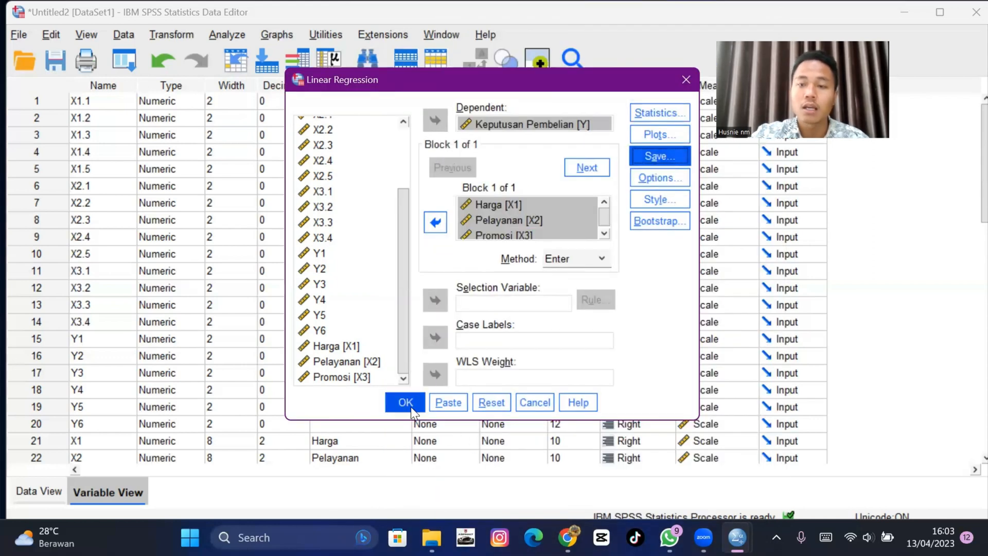
left_click(411, 407)
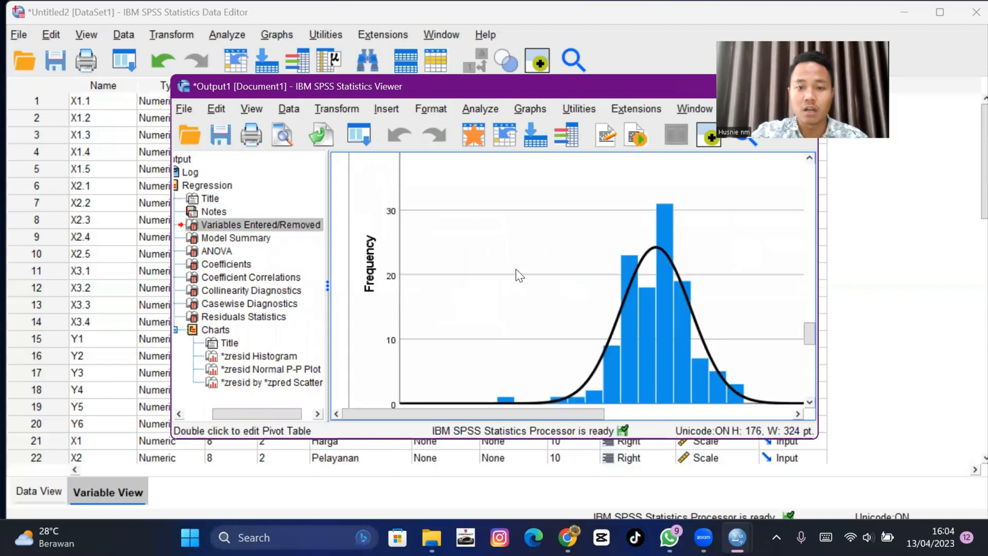
- Examine the regression output tables and residual charts in the output viewer
left_click_drag(707, 83, 611, 83)
left_click(667, 88)
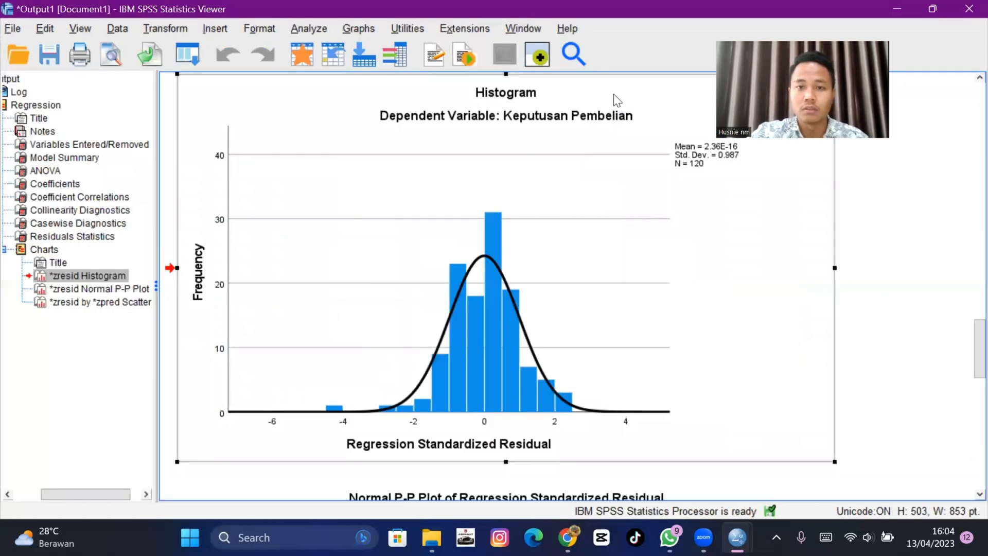
scroll(414, 216, "up", 10)
scroll(425, 190, "up", 5)
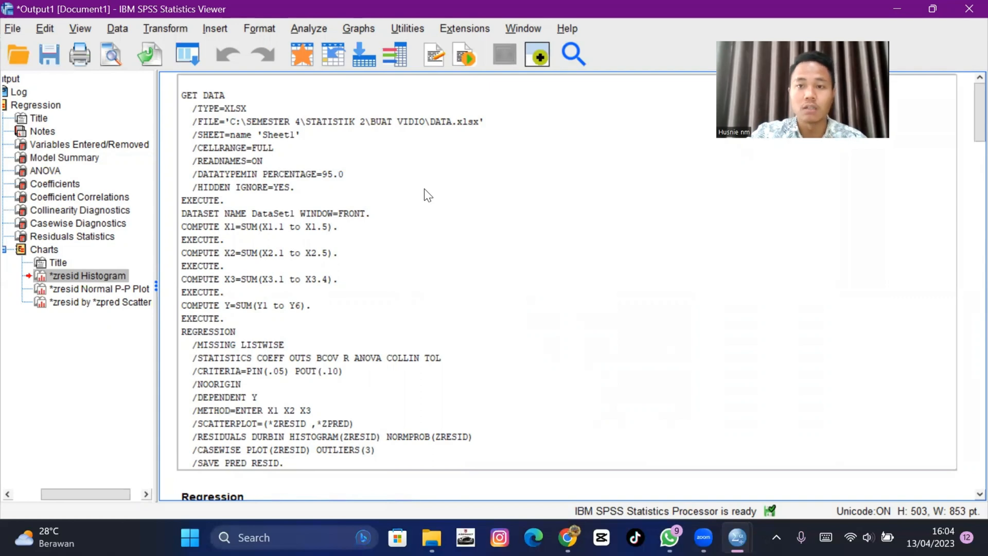
left_click(397, 206)
scroll(397, 206, "down", 10)
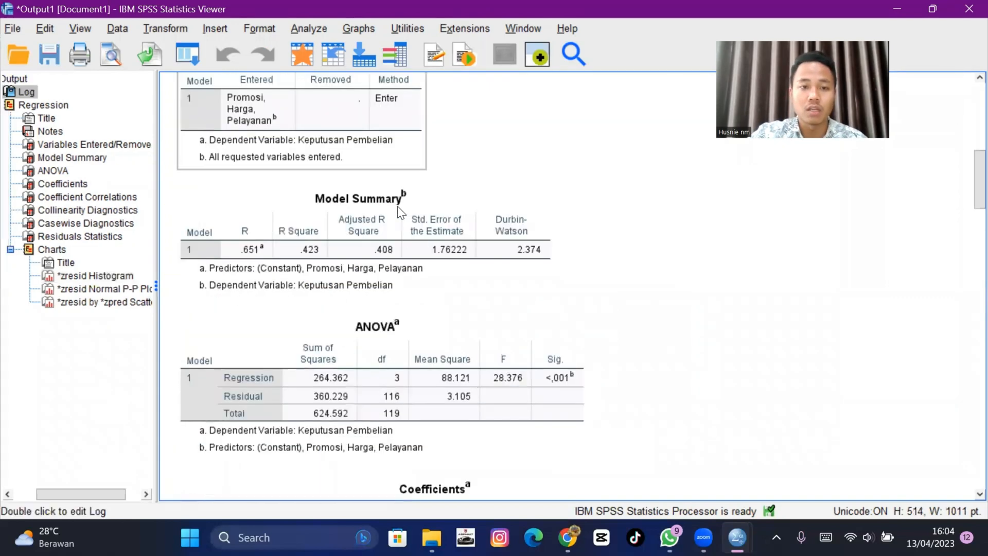
scroll(395, 214, "up", 4)
left_click(365, 174)
scroll(364, 184, "down", 5)
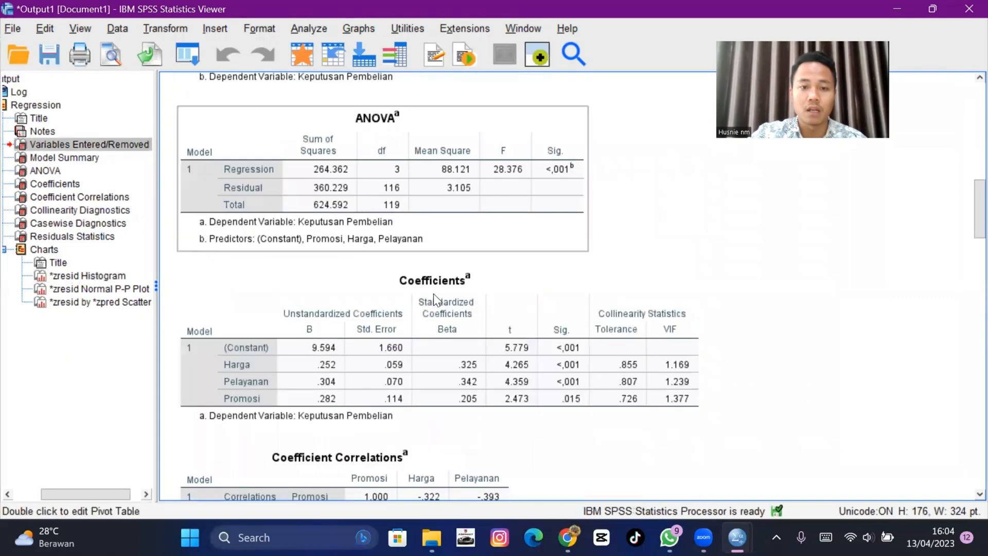
left_click(434, 294)
scroll(434, 294, "down", 5)
left_click(407, 248)
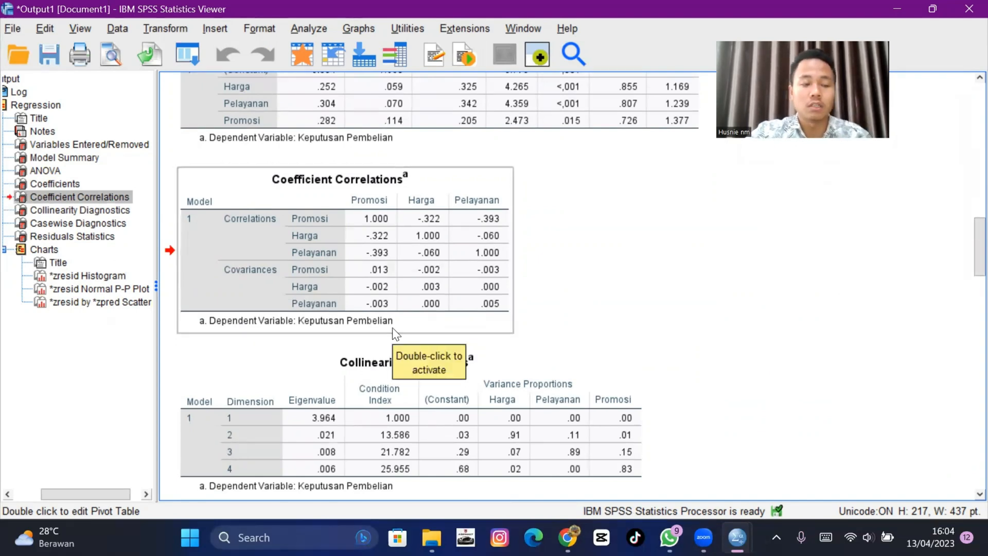
left_click(315, 30)
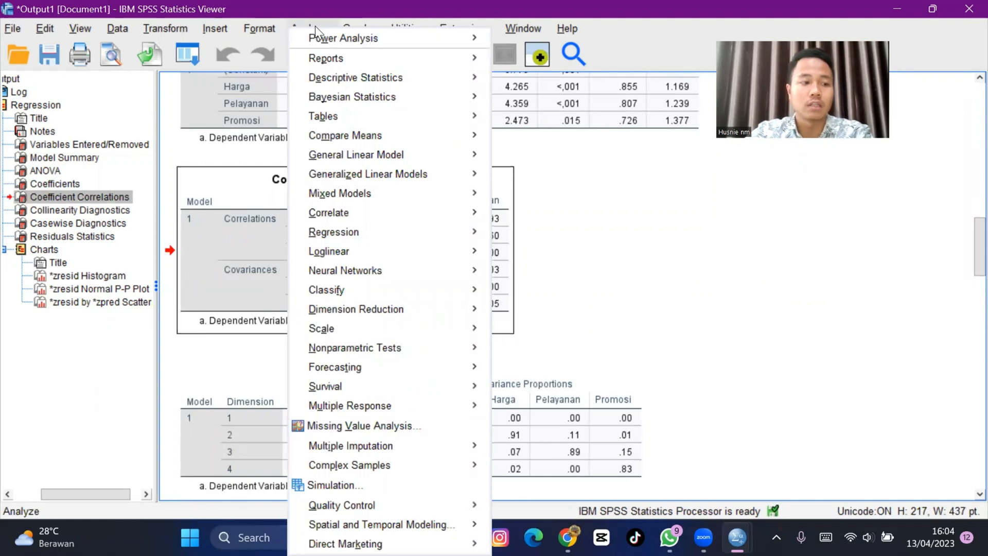
mouse_move(392, 135)
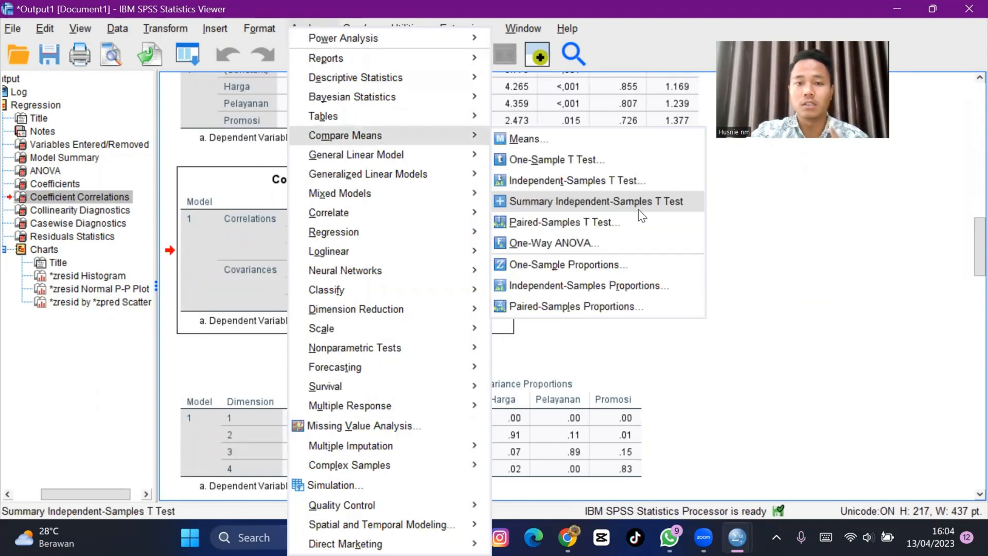
left_click(639, 204)
left_click(664, 106)
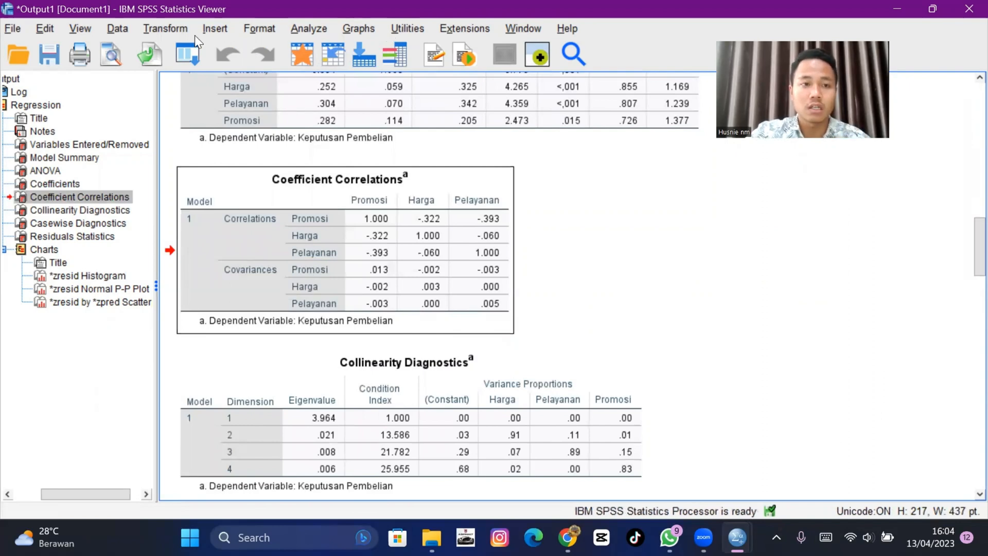
- Open Compute Variable, name the target variable Abs_RES and clear the old numeric expression
left_click(161, 28)
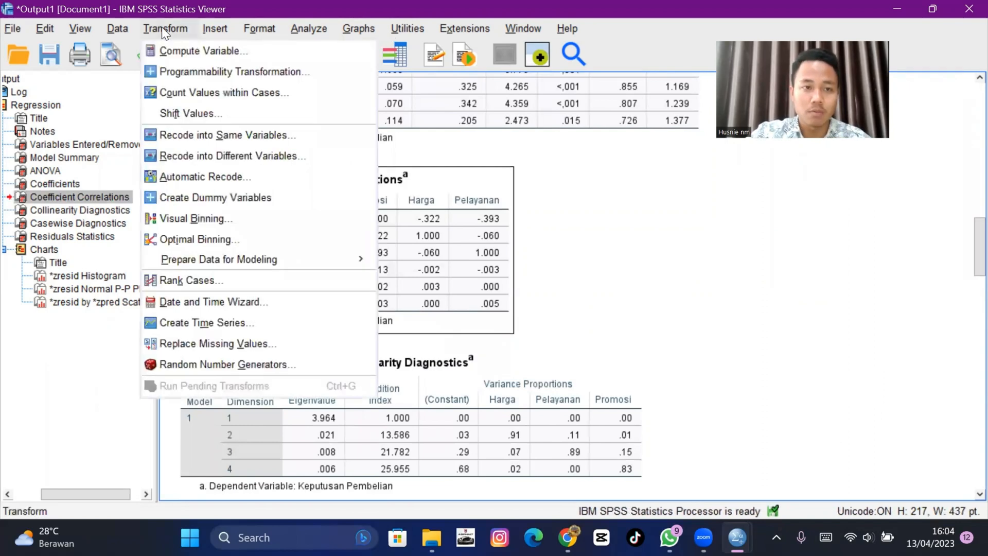
left_click(179, 47)
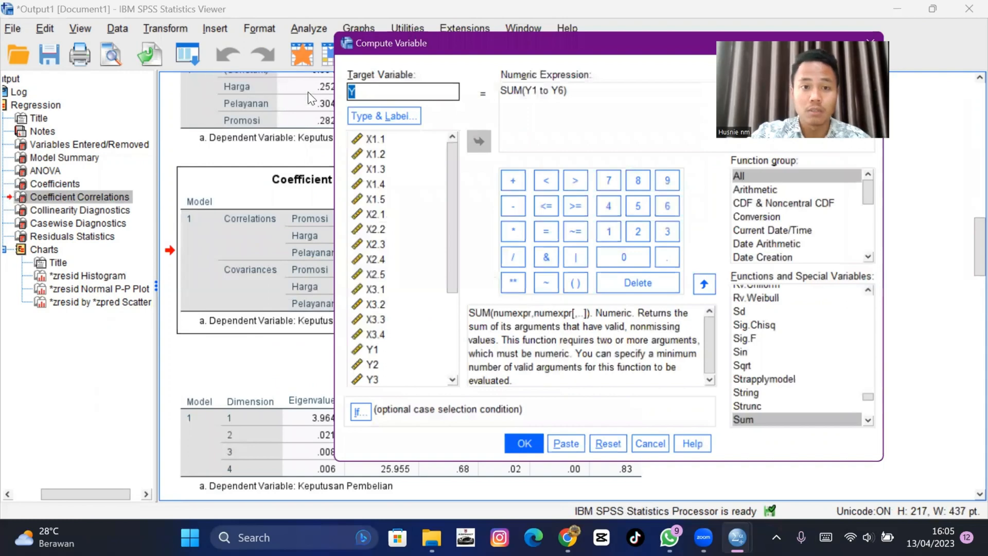
left_click(358, 91)
key("BackSpace")
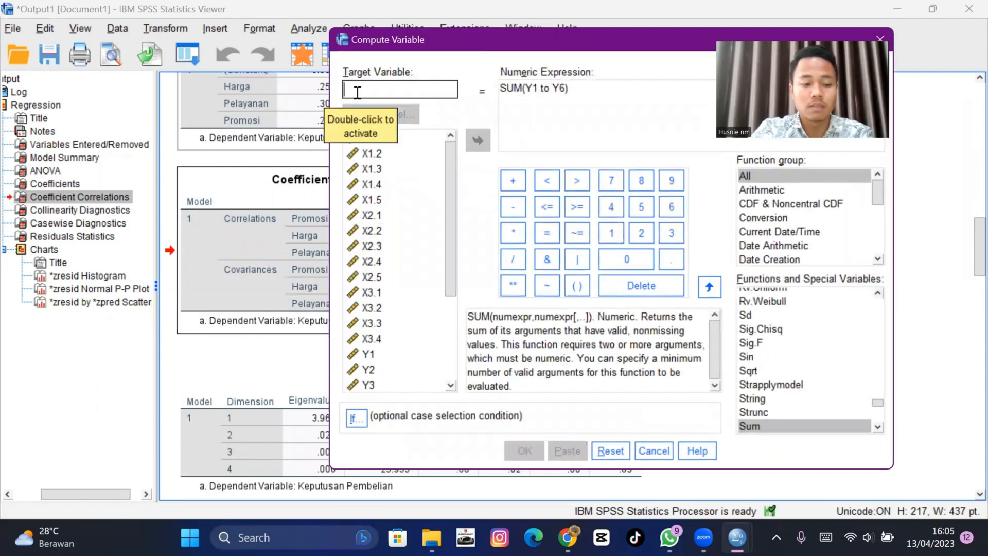
type("Abs_")
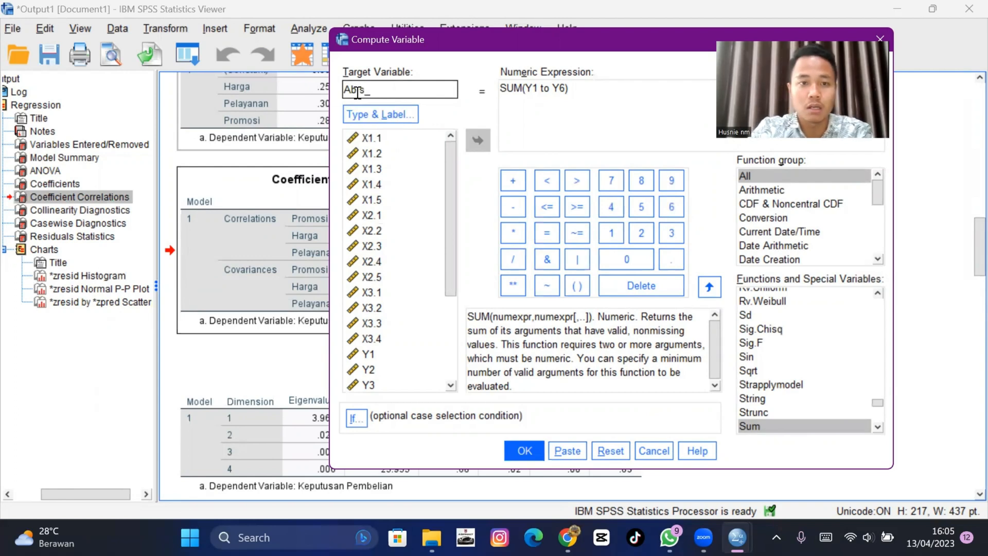
key("BackSpace")
key("BackSpace")
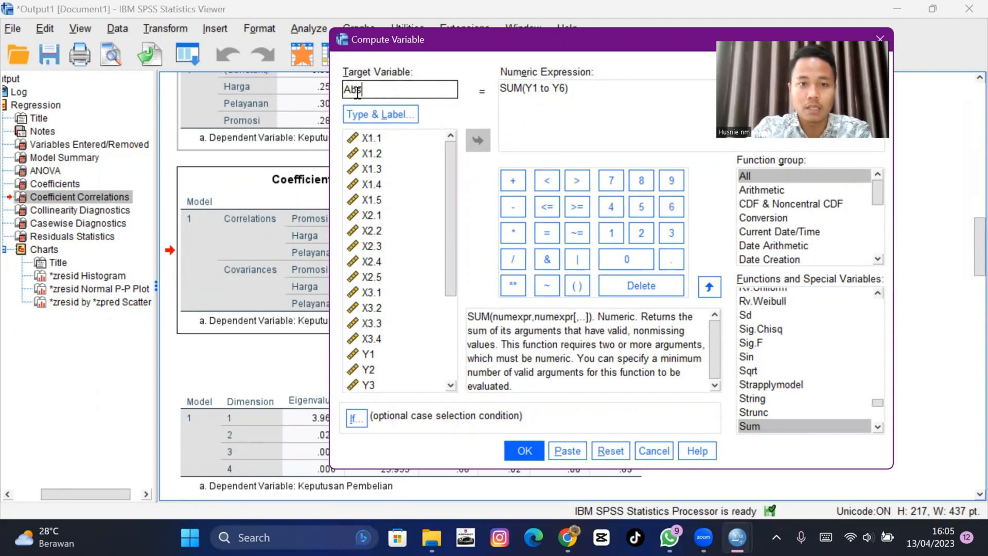
type("s")
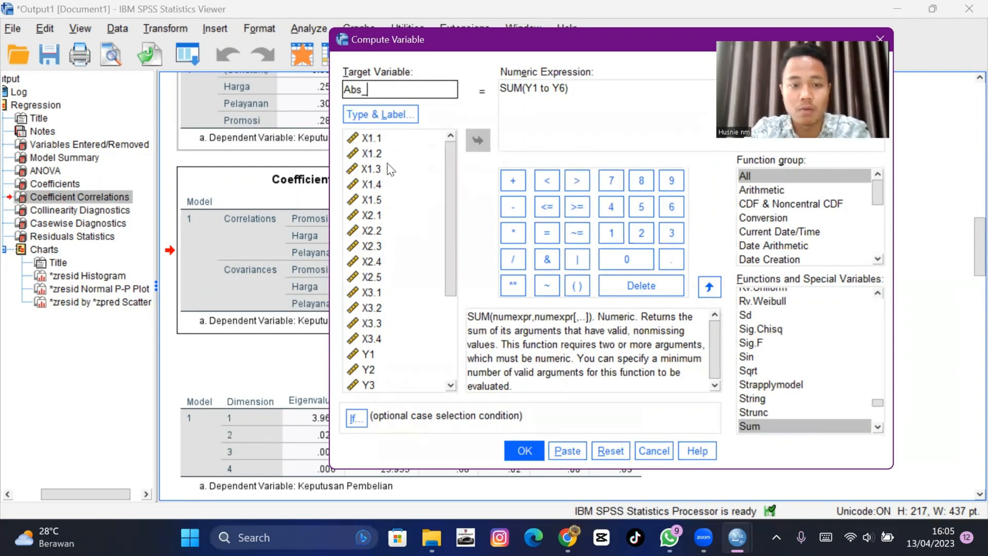
type("_RES")
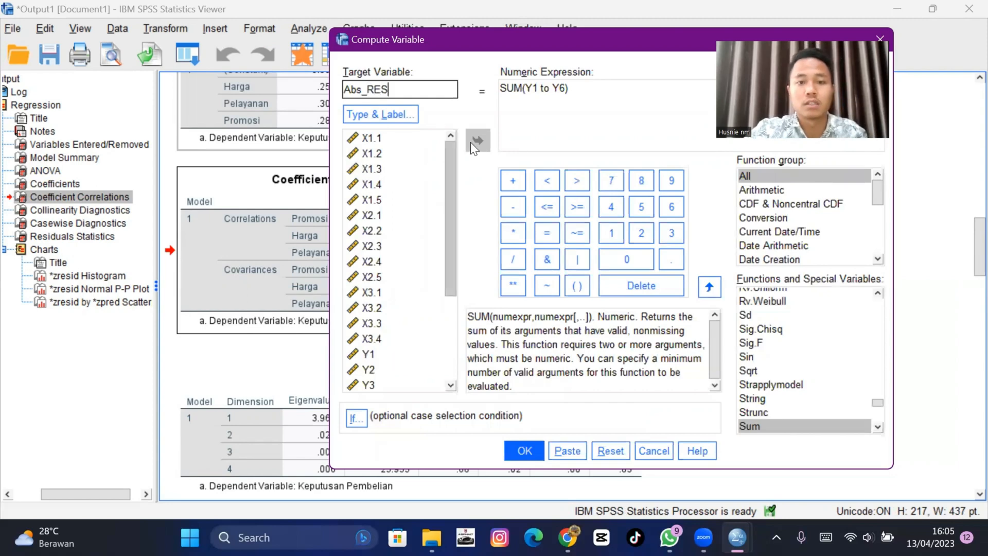
left_click(573, 90)
key("BackSpace")
key("BackSpace")
key("BackSpace")
key("BackSpace")
key("BackSpace")
key("BackSpace")
key("BackSpace")
key("BackSpace")
key("BackSpace")
key("BackSpace")
key("BackSpace")
key("BackSpace")
key("BackSpace")
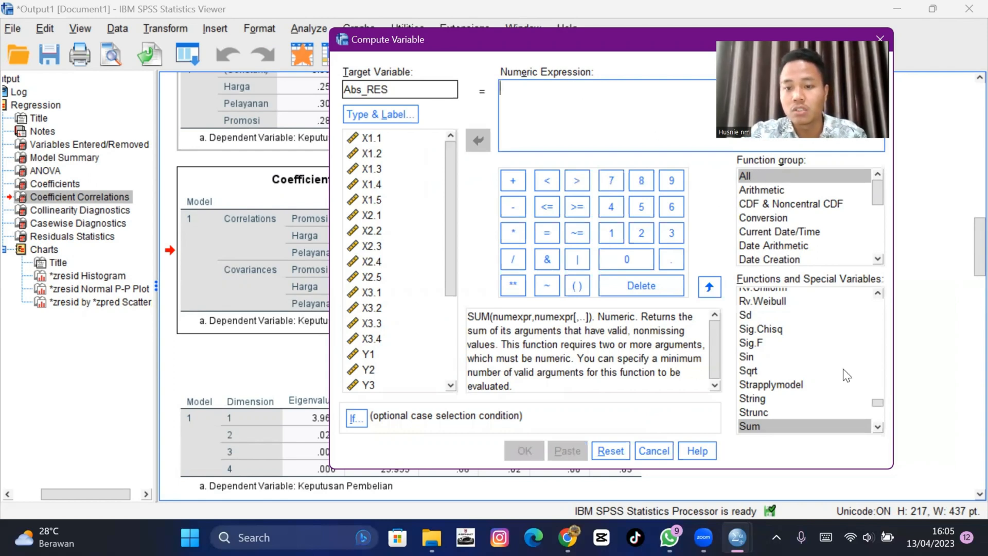
- Set the numeric expression to ABS(RES_1) using the Abs function and unstandardized residual, and compute Abs_RES
scroll(845, 368, "up", 15)
scroll(839, 365, "up", 20)
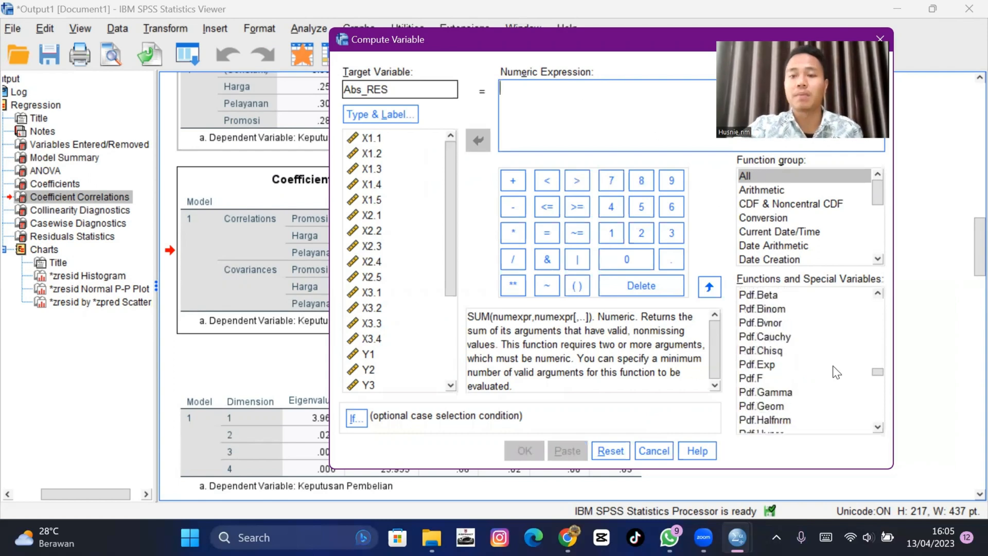
scroll(832, 357, "up", 5)
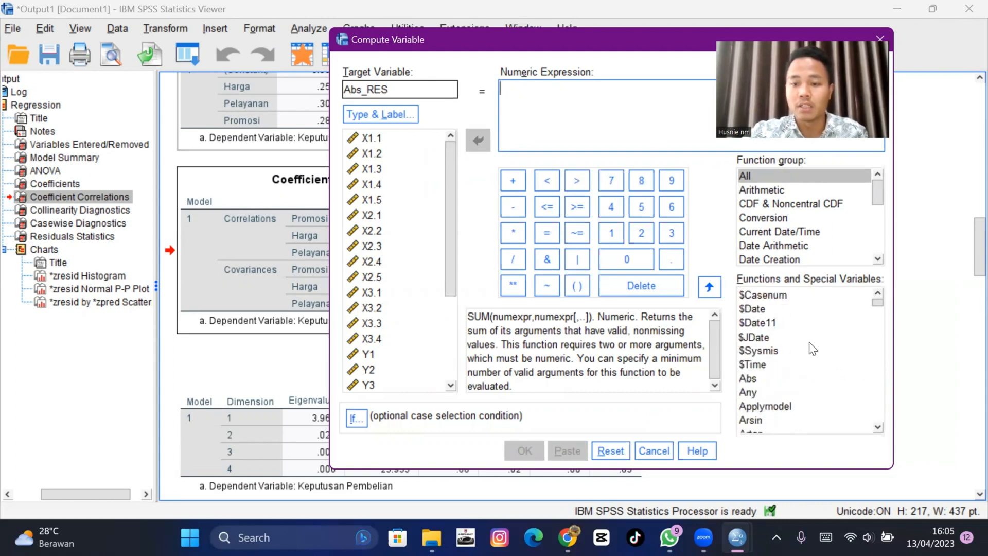
left_click(779, 380)
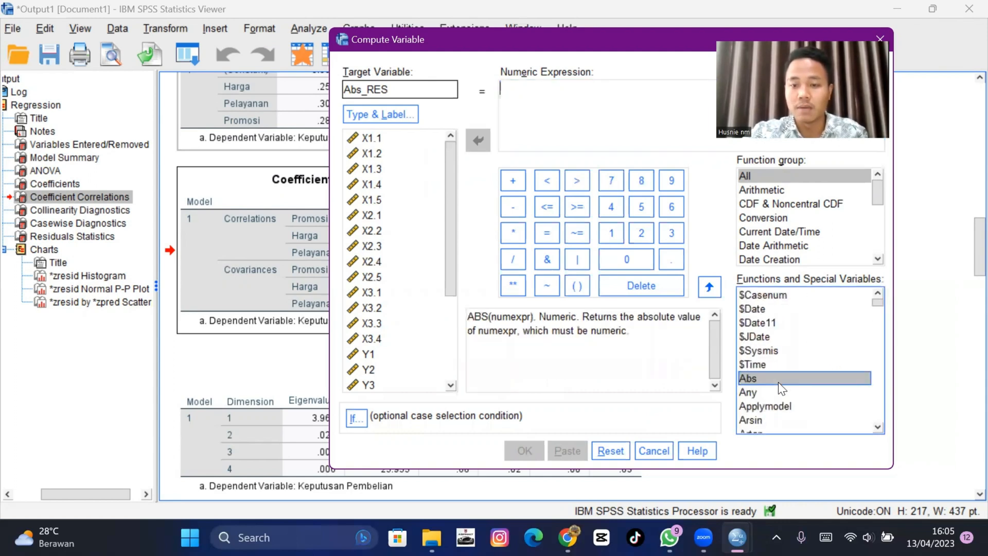
left_click(710, 287)
key("BackSpace")
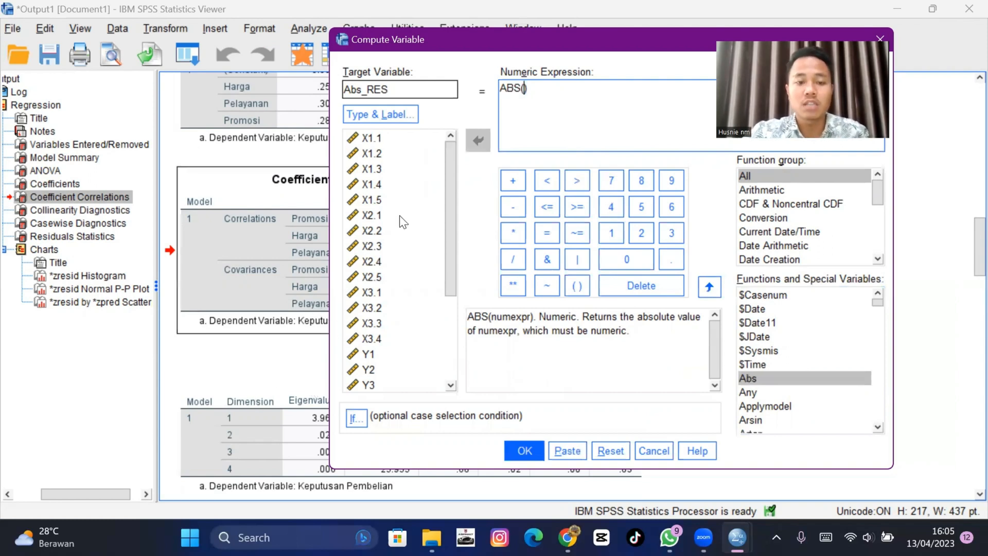
scroll(387, 226, "down", 3)
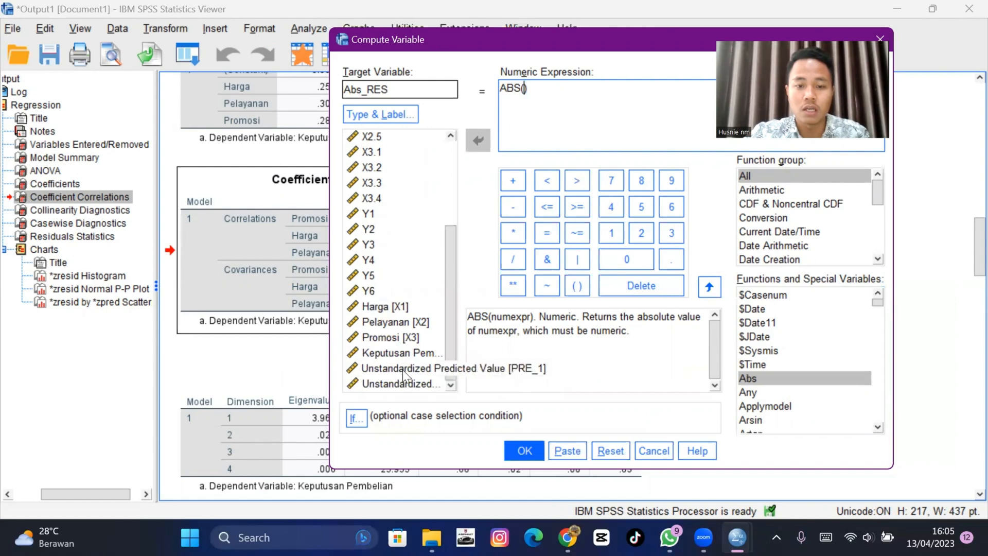
left_click(404, 383)
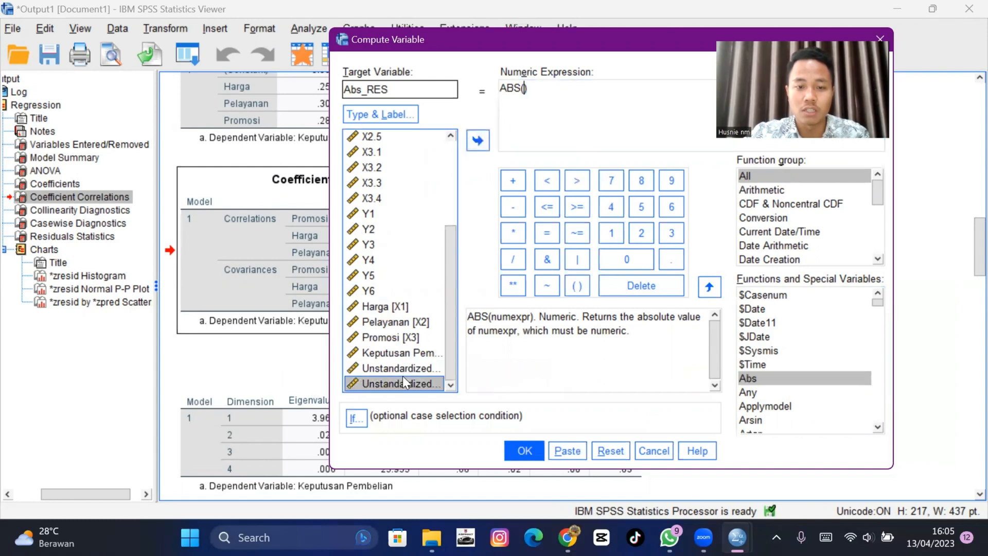
left_click(472, 143)
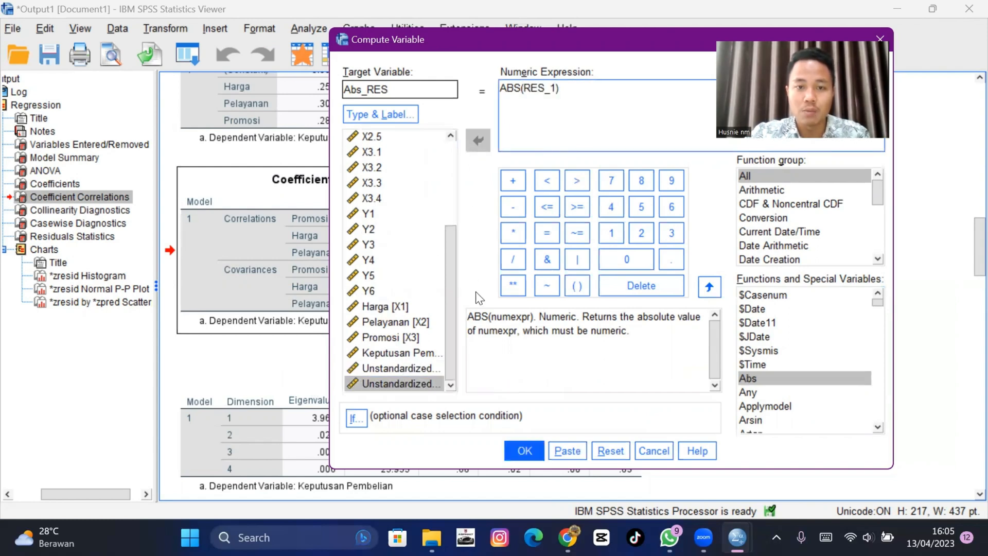
left_click(522, 450)
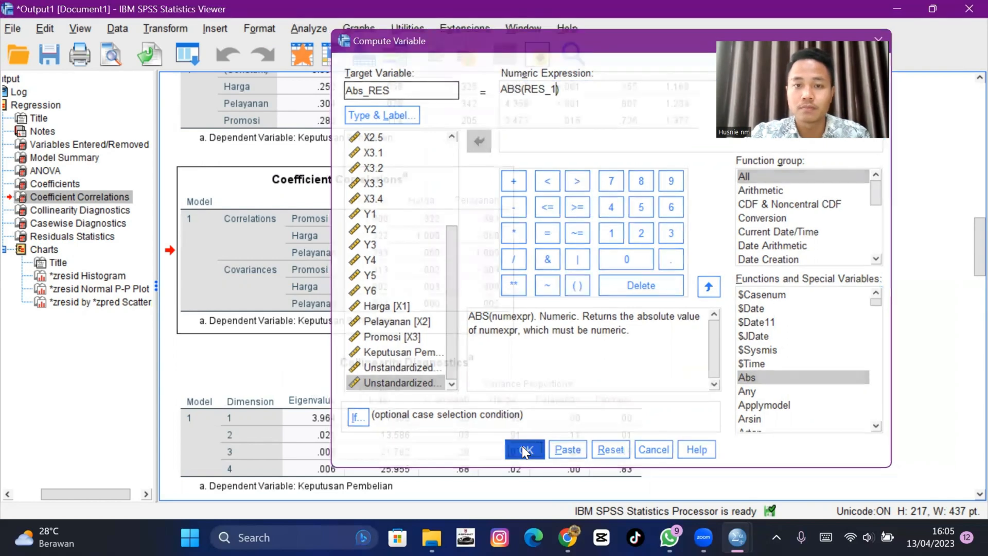
- Reopen Linear Regression and replace the dependent variable Keputusan Pembelian with Abs_RES
scroll(413, 251, "down", 1)
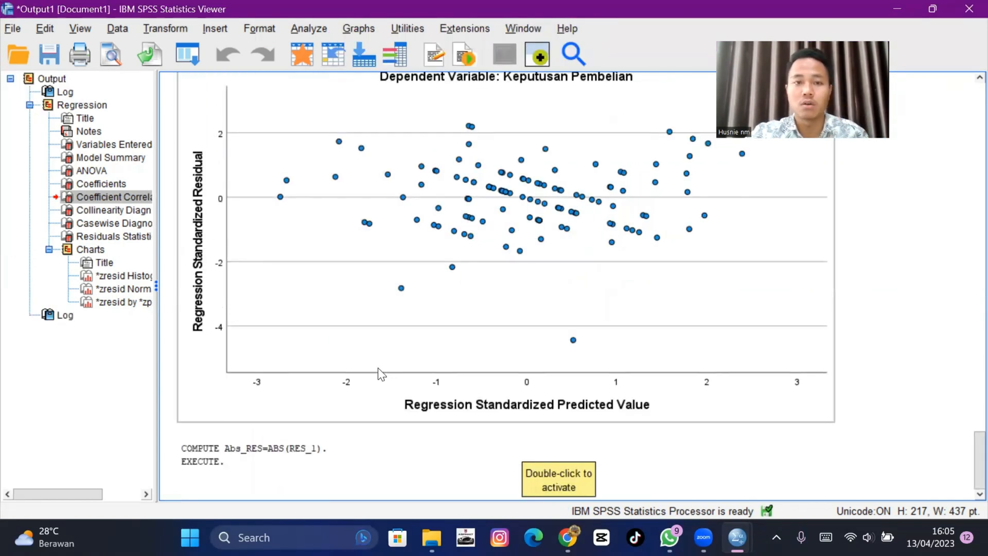
left_click(335, 465)
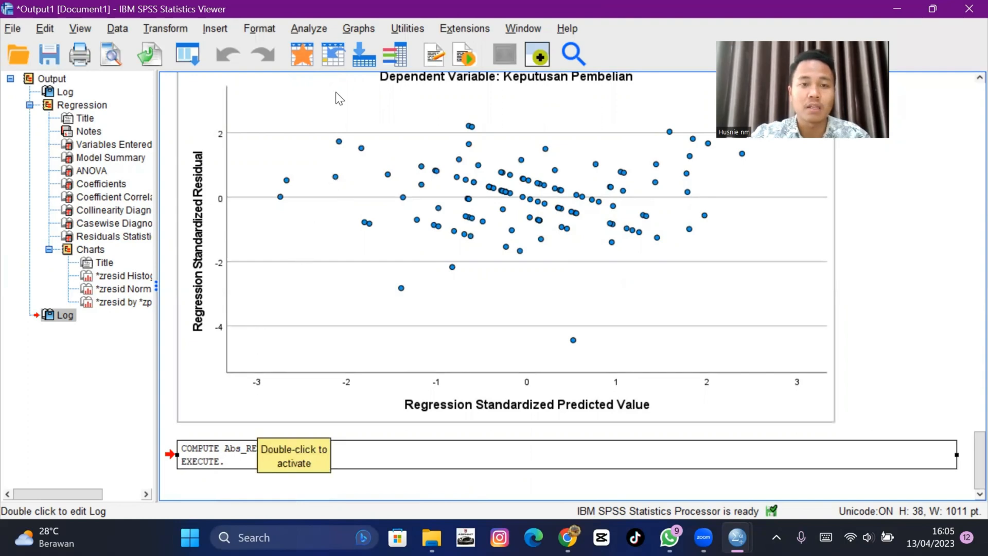
left_click(296, 28)
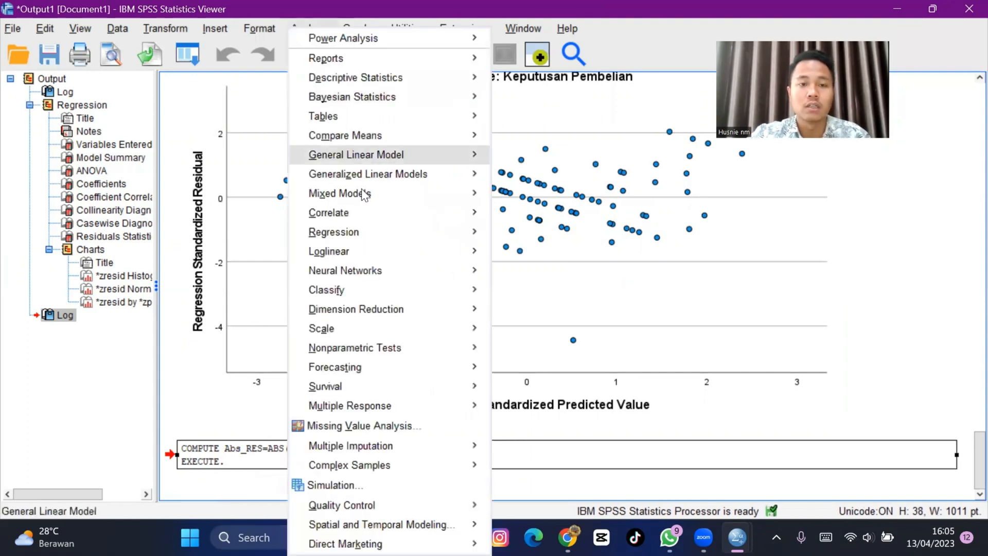
mouse_move(376, 230)
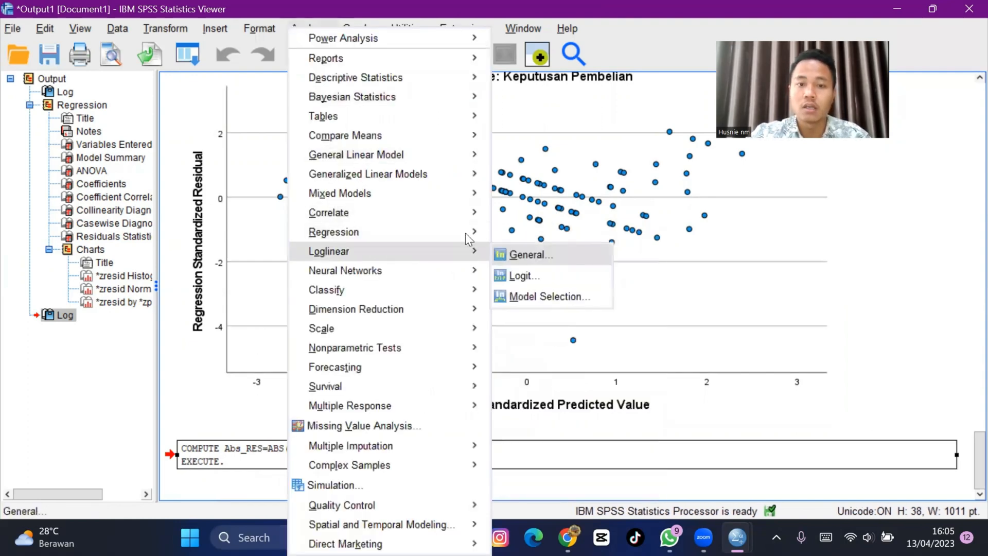
left_click(521, 255)
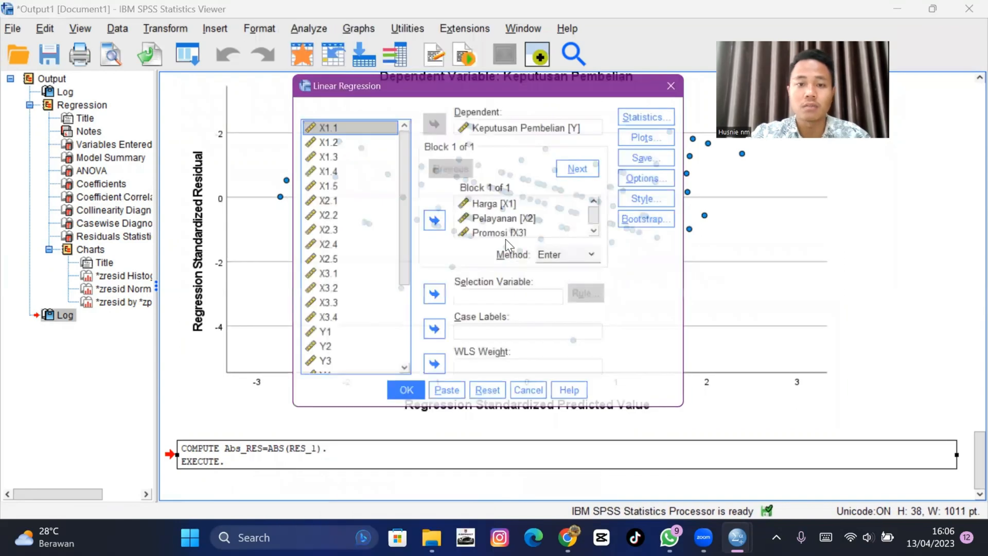
left_click(483, 125)
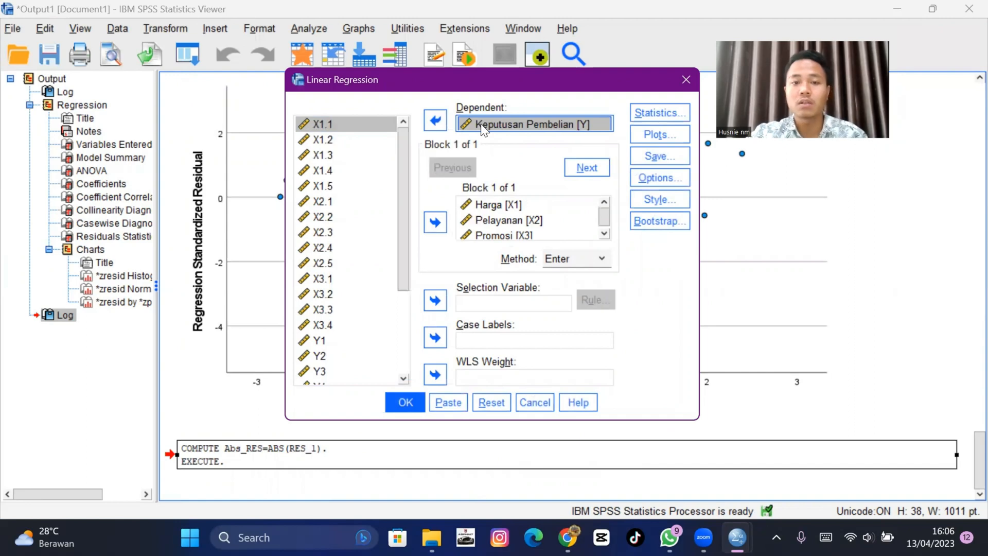
left_click(435, 120)
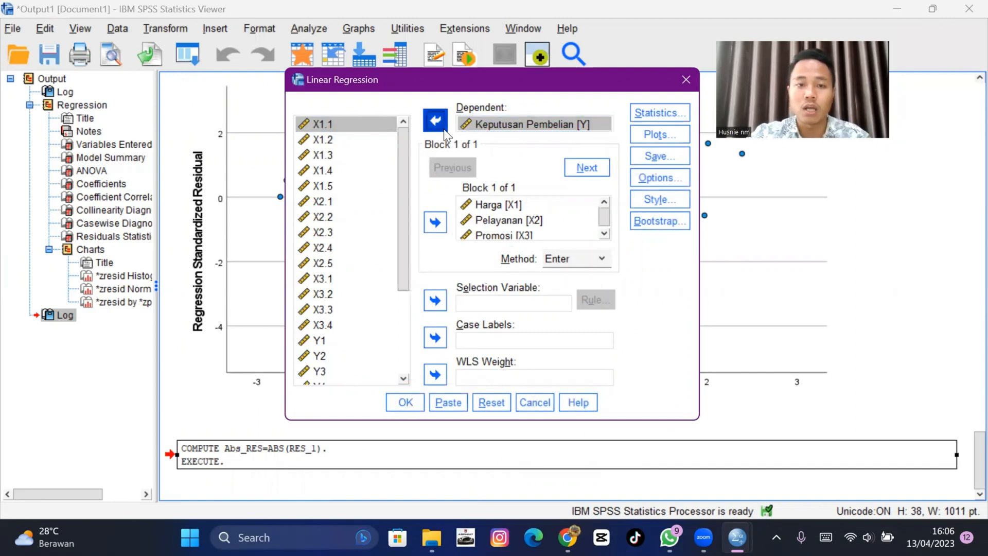
scroll(370, 221, "down", 1)
left_click(356, 377)
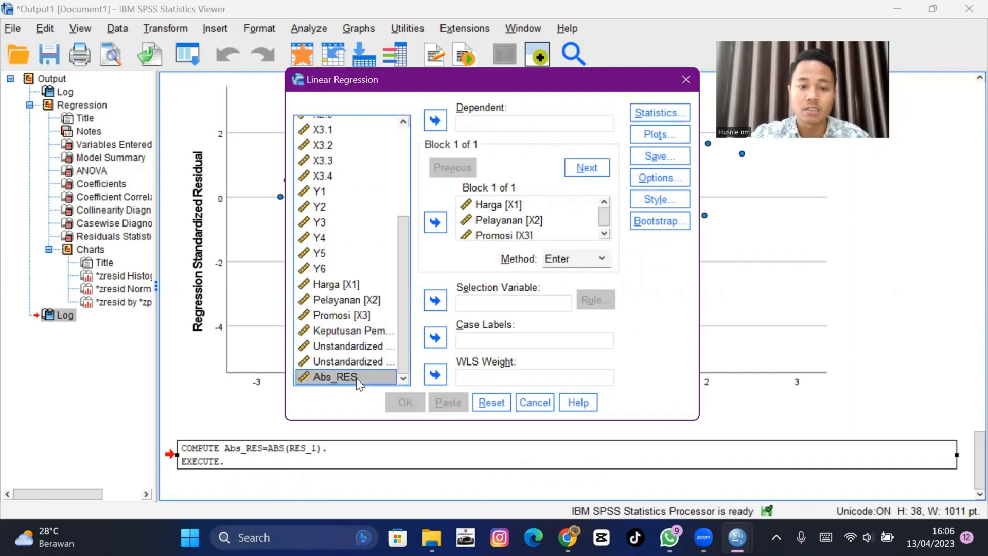
left_click(437, 122)
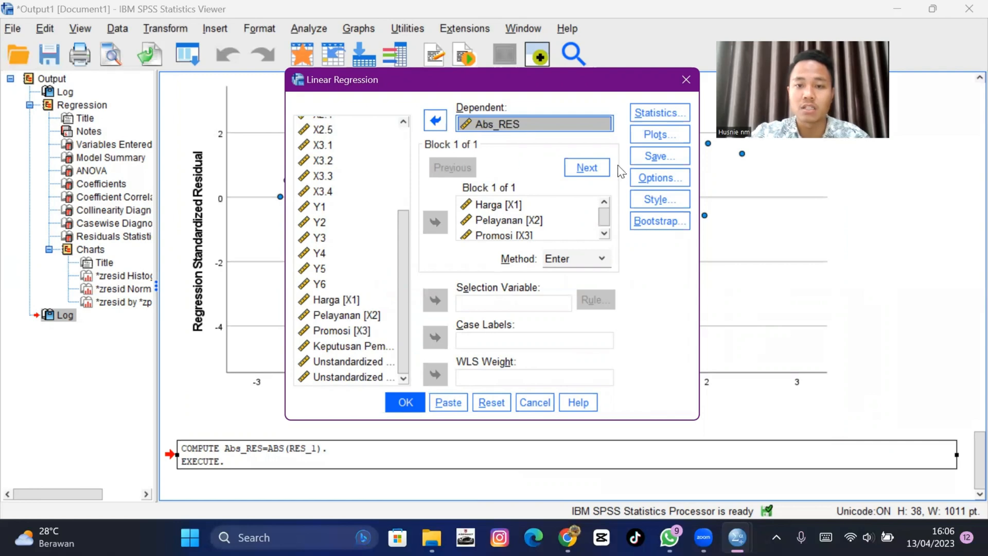
- Turn off saving unstandardized predicted values and residuals, then run the regression of Abs_RES on Harga, Pelayanan and Promosi
left_click(682, 157)
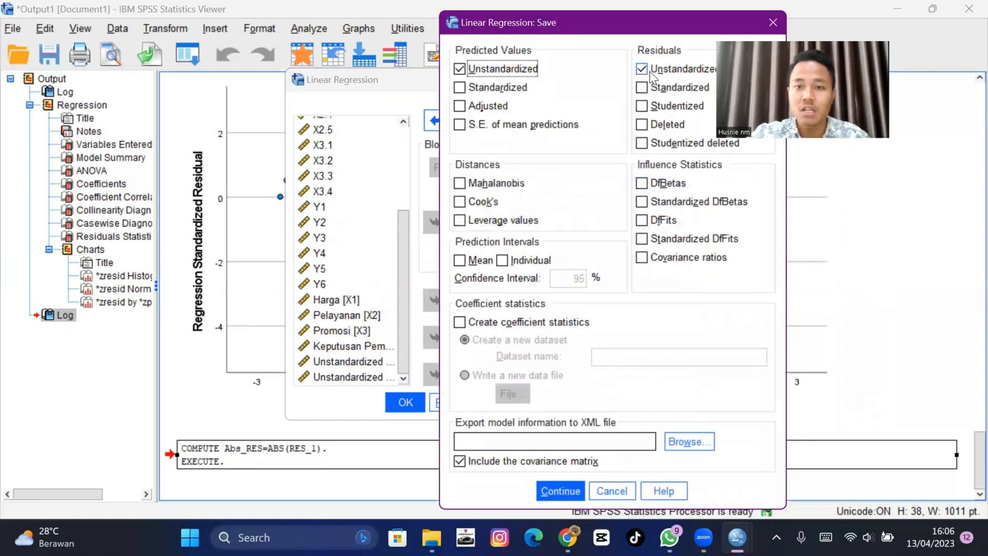
left_click_drag(668, 32, 596, 52)
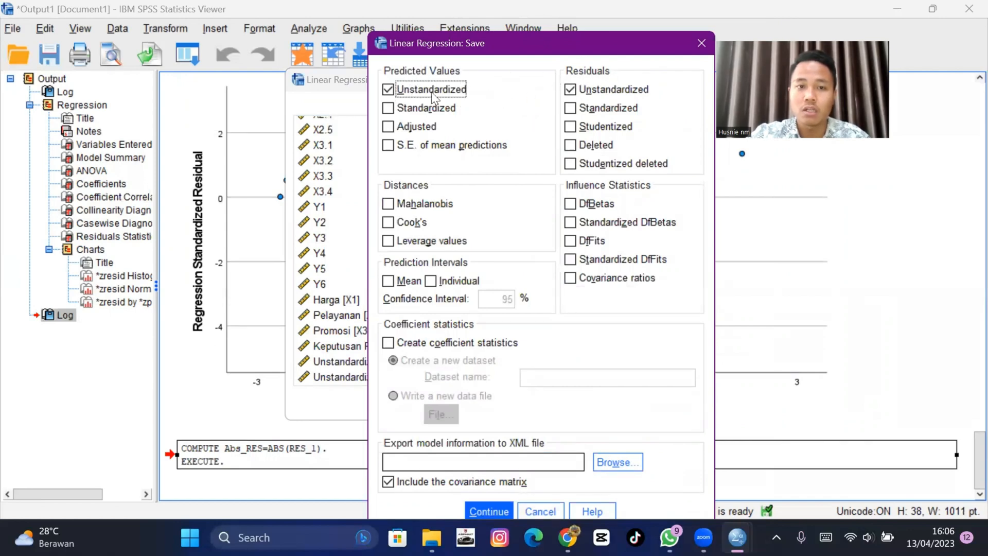
left_click(390, 90)
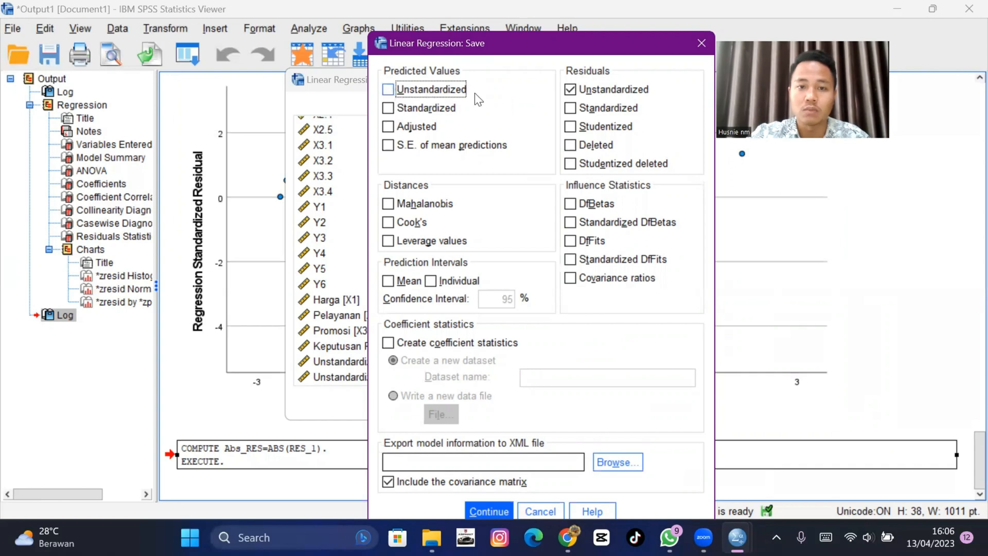
left_click(571, 92)
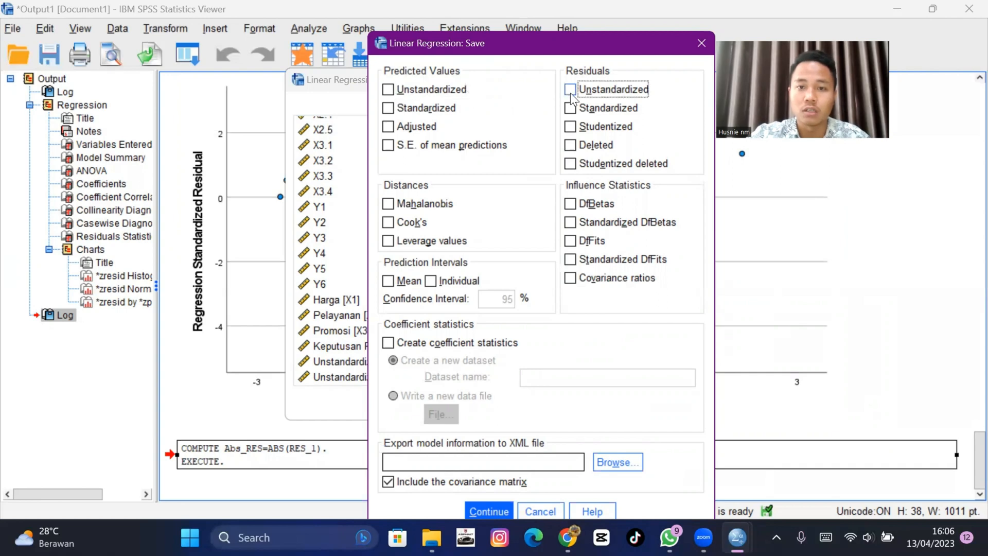
left_click(496, 511)
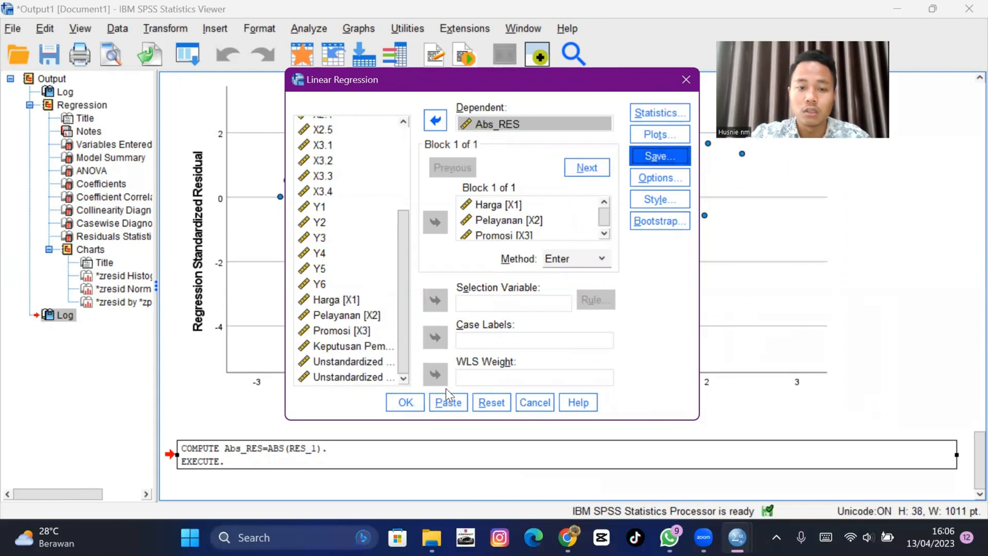
left_click(405, 402)
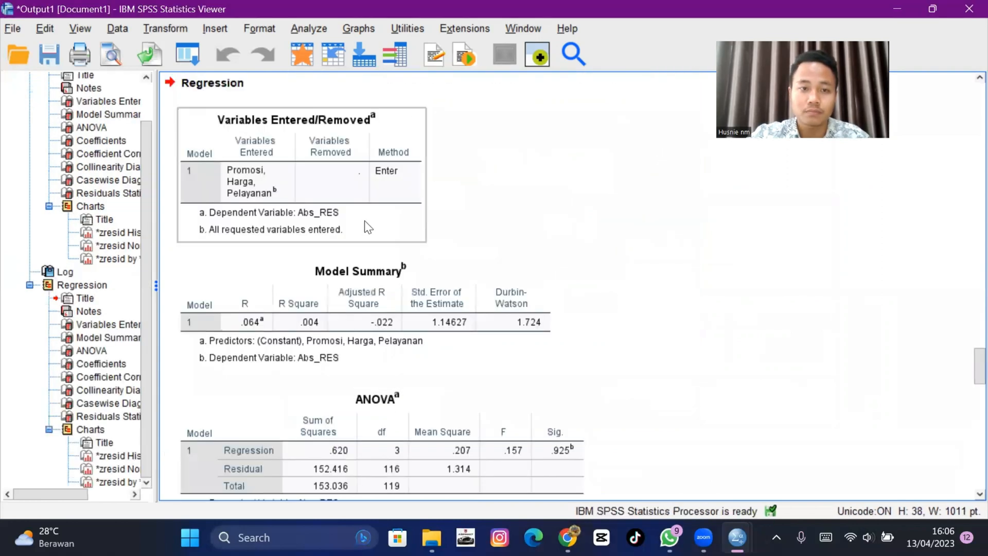
- Examine the Abs_RES regression output tables, coefficients and residual charts
left_click(368, 227)
left_click(373, 290)
scroll(373, 286, "down", 4)
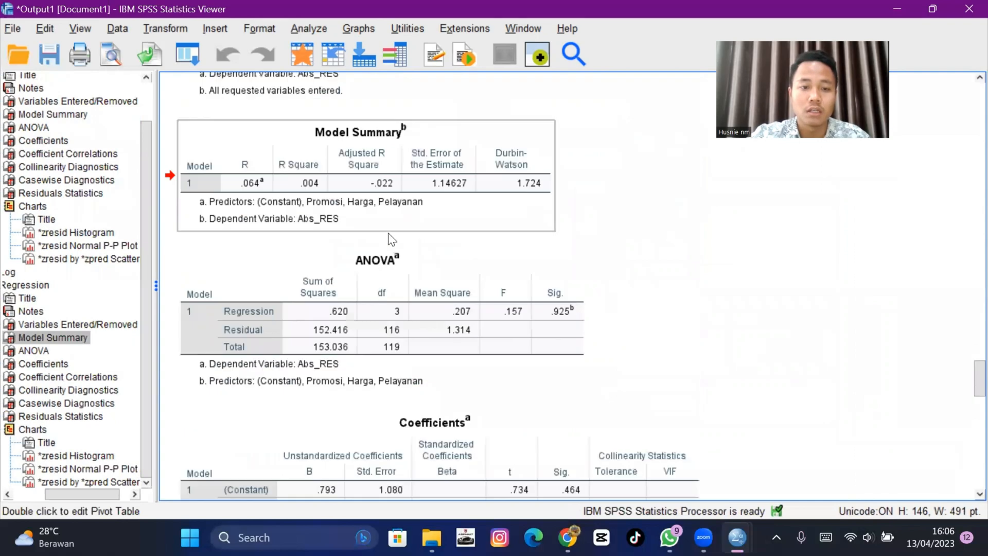
left_click(390, 237)
scroll(386, 284, "up", 2)
left_click(386, 283)
scroll(391, 257, "down", 3)
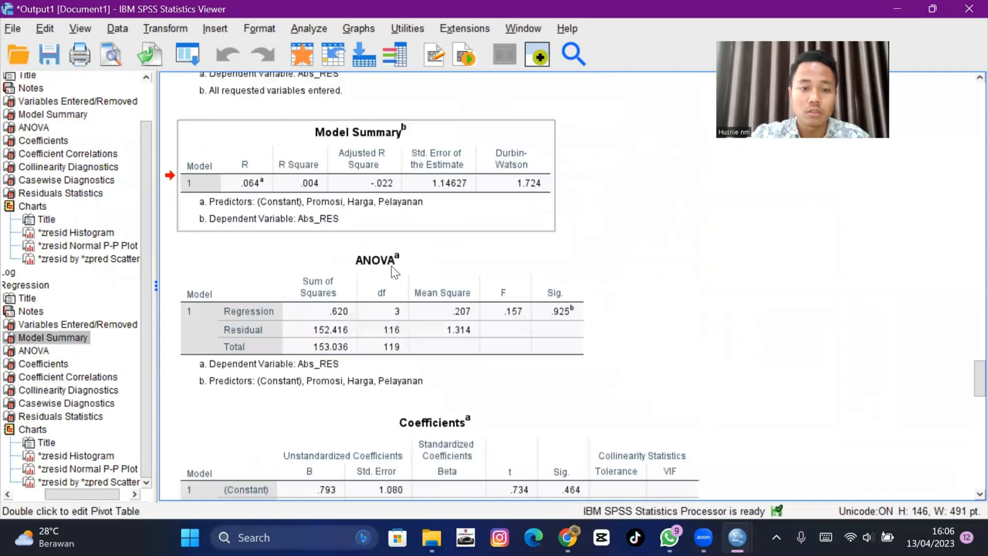
scroll(396, 232, "down", 4)
left_click(425, 283)
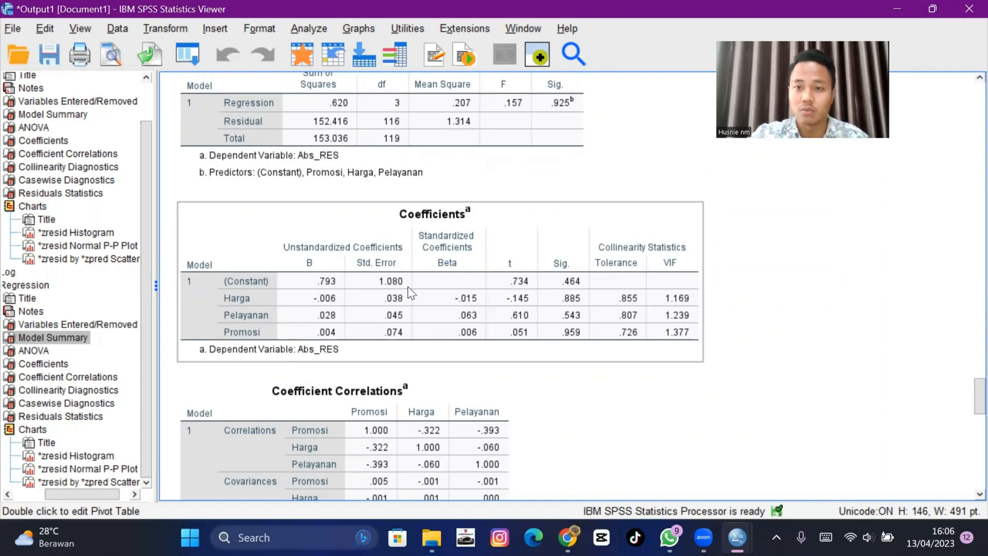
left_click(407, 285)
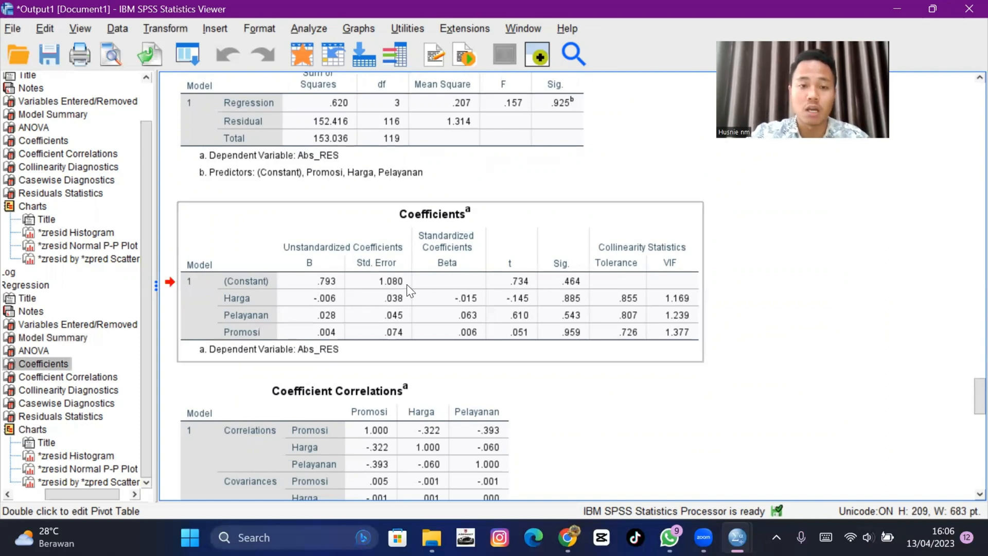
scroll(407, 284, "up", 15)
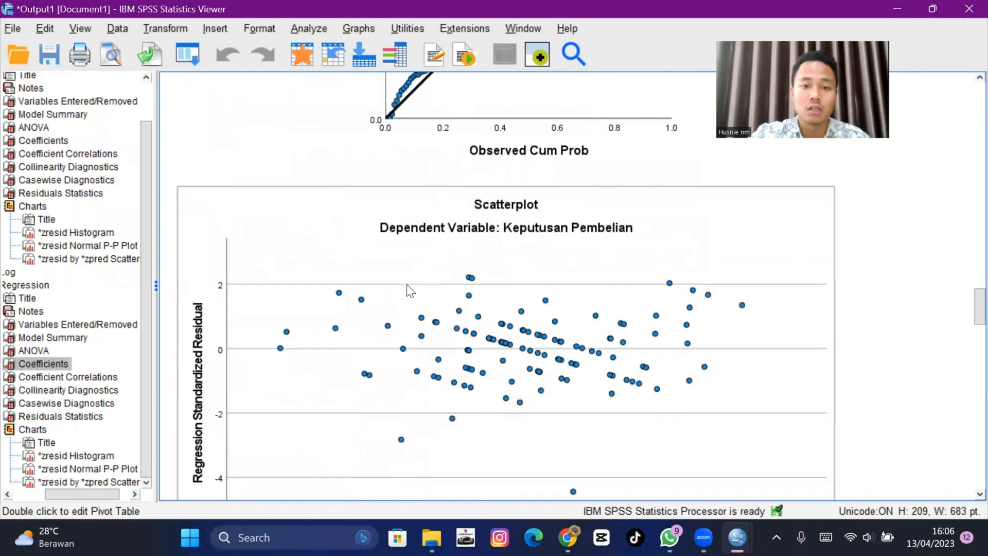
scroll(425, 301, "down", 15)
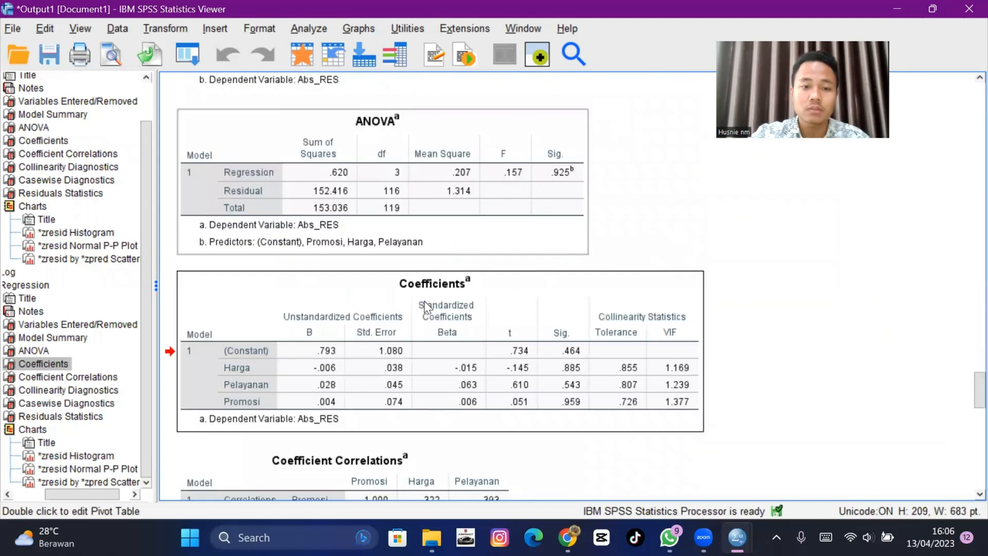
scroll(425, 300, "down", 10)
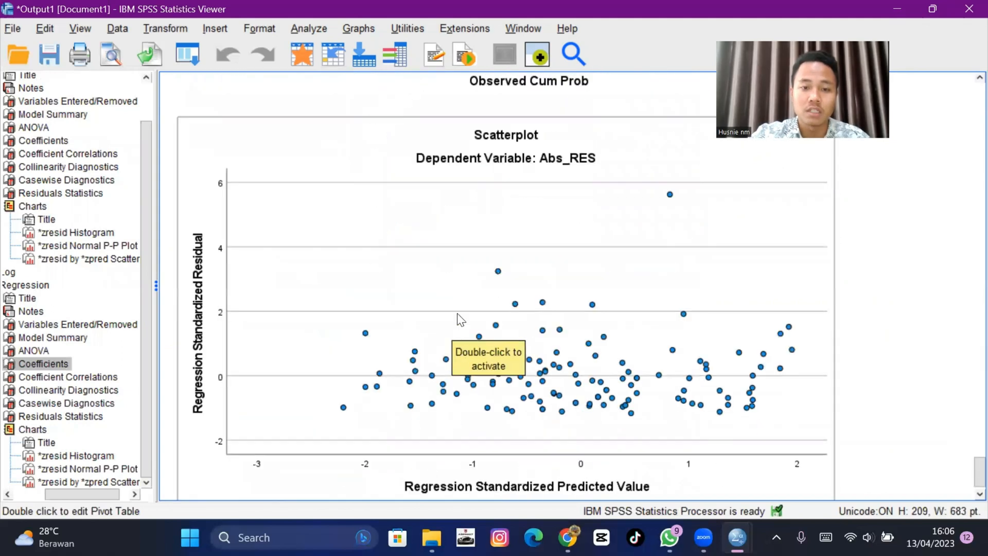
left_click(458, 308)
scroll(447, 294, "up", 10)
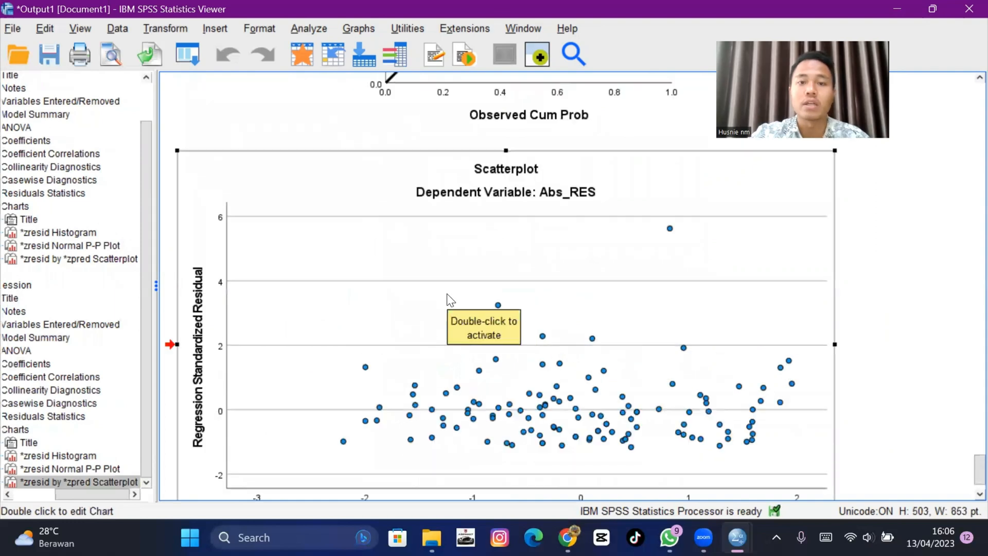
scroll(414, 341, "up", 10)
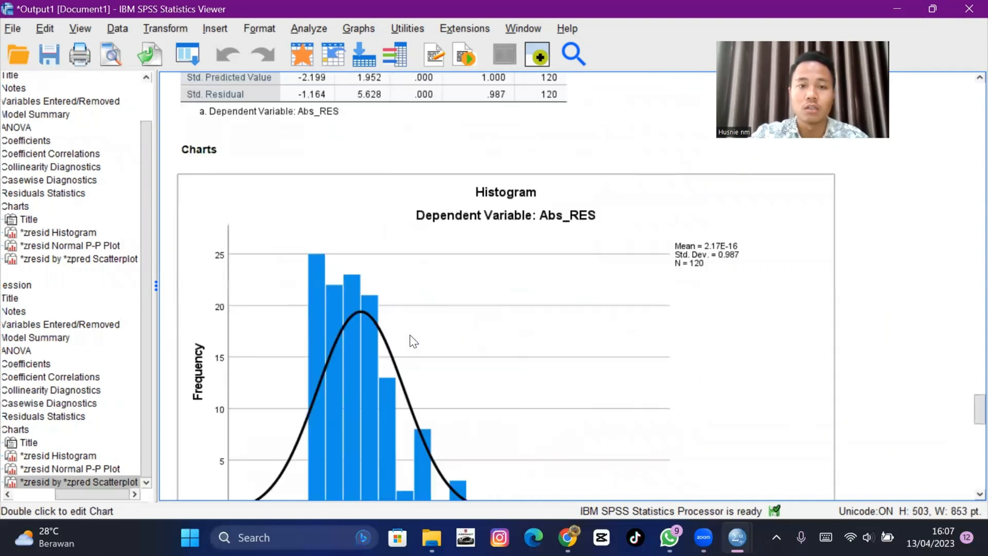
scroll(412, 338, "up", 7)
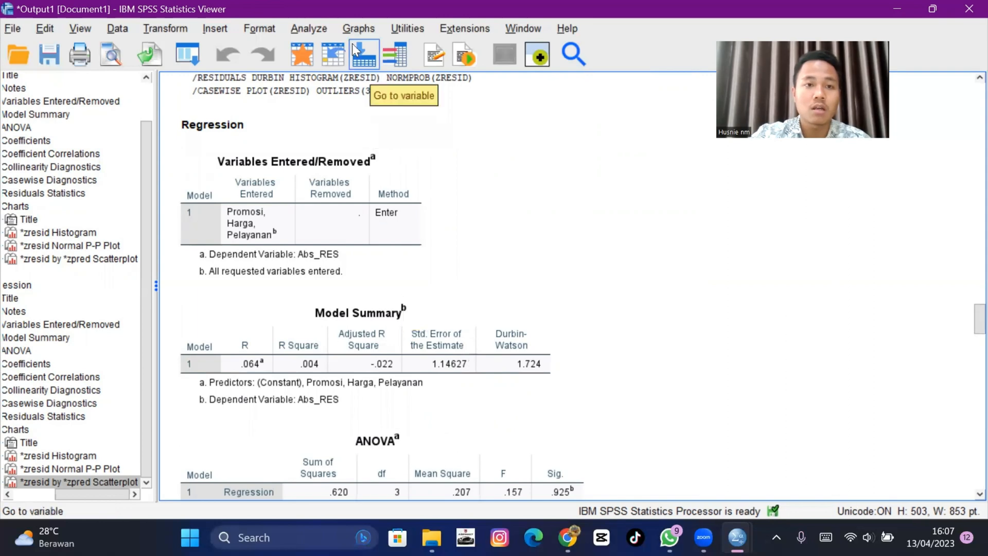
- Reopen Linear Regression, enable saving unstandardized residuals, and rerun the regression of Abs_RES on Harga, Pelayanan and Promosi
left_click(303, 28)
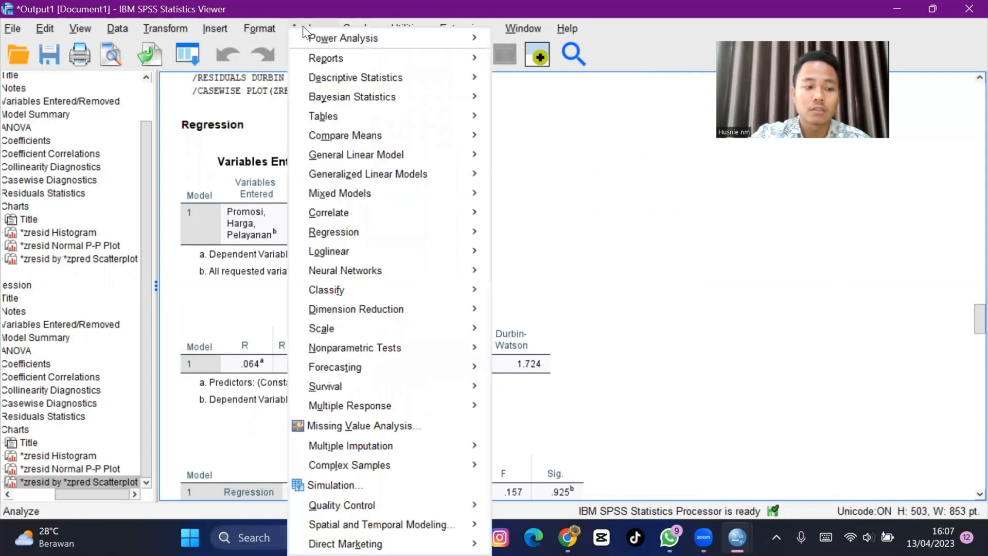
mouse_move(410, 232)
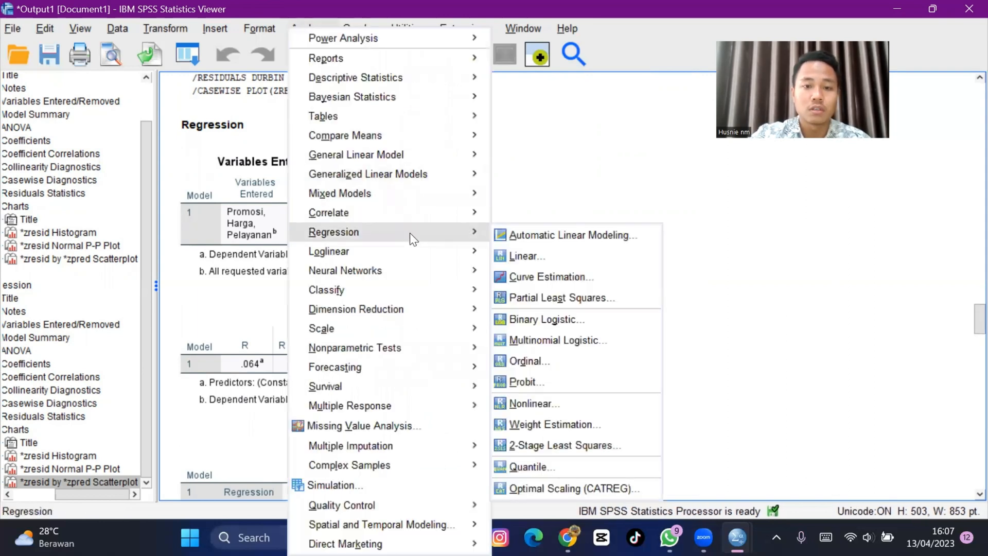
left_click(541, 255)
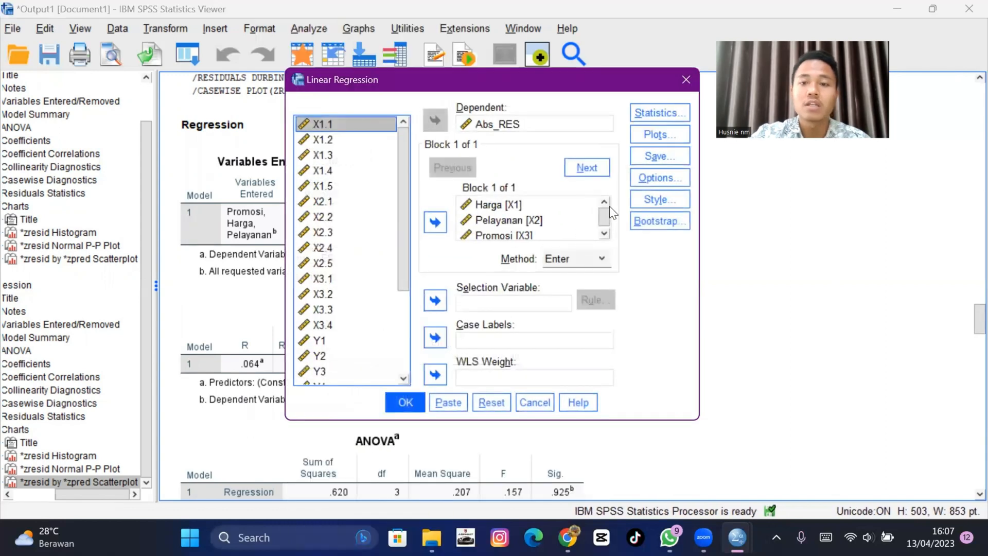
left_click(651, 159)
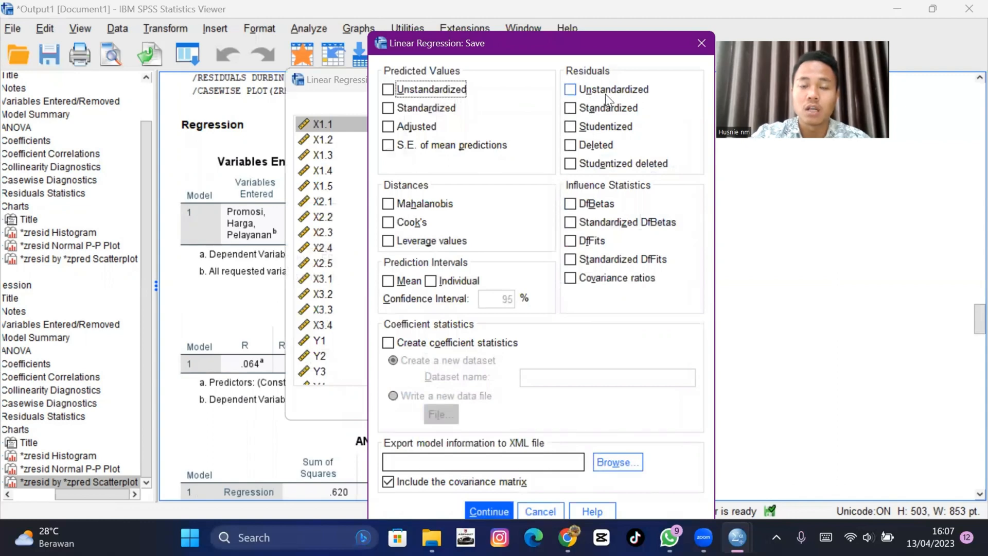
left_click(572, 90)
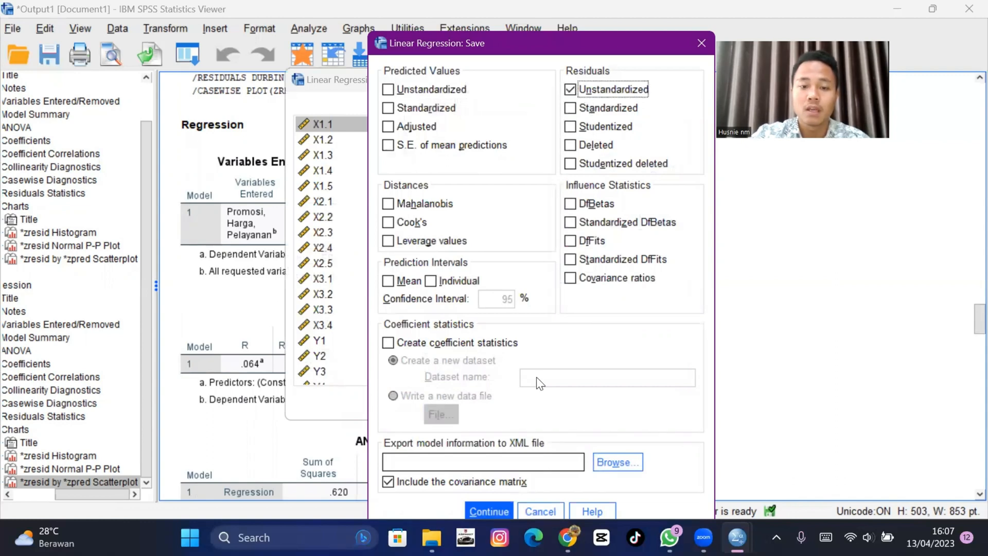
left_click(489, 512)
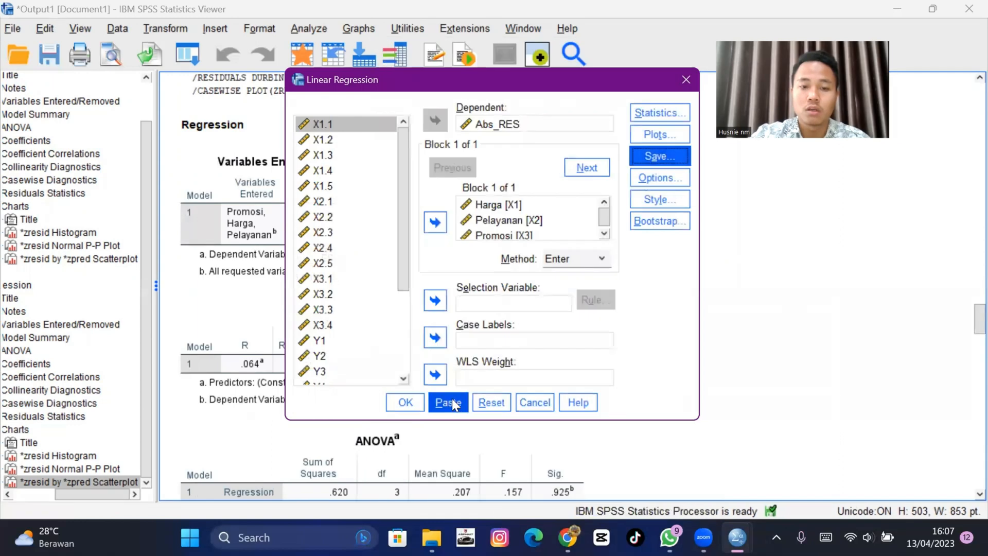
left_click(406, 403)
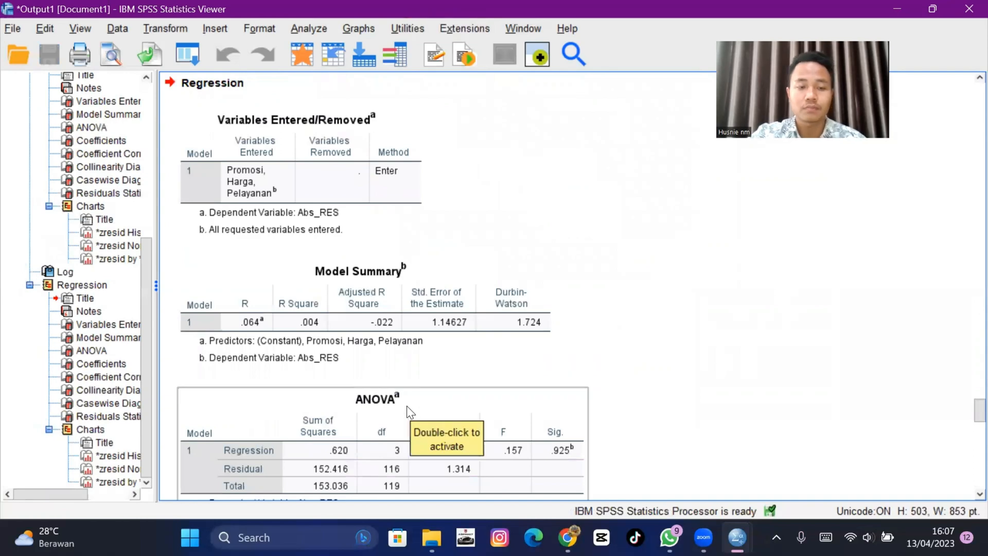
- Run a legacy one-sample Kolmogorov-Smirnov test on the Unstandardized Residual variable with the Normal distribution
left_click(310, 32)
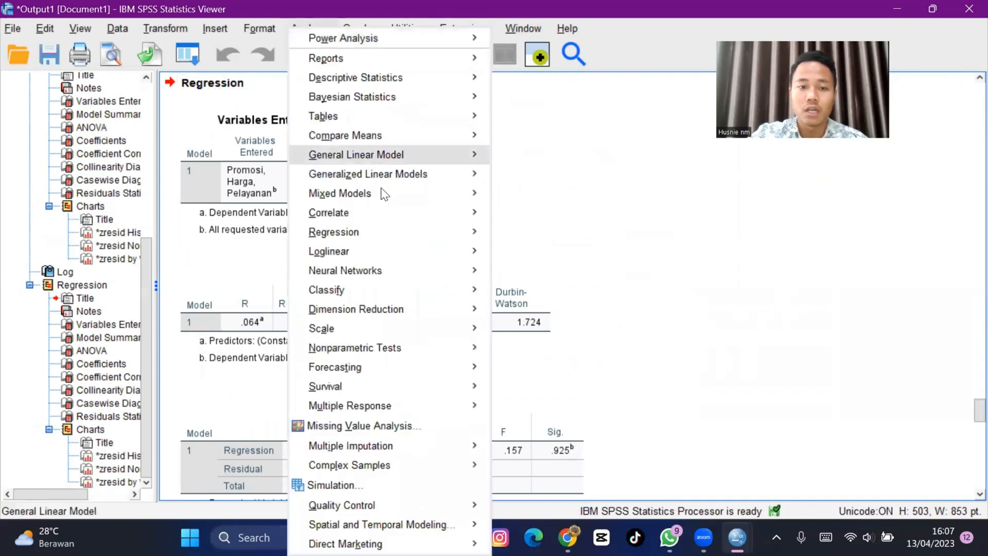
mouse_move(409, 330)
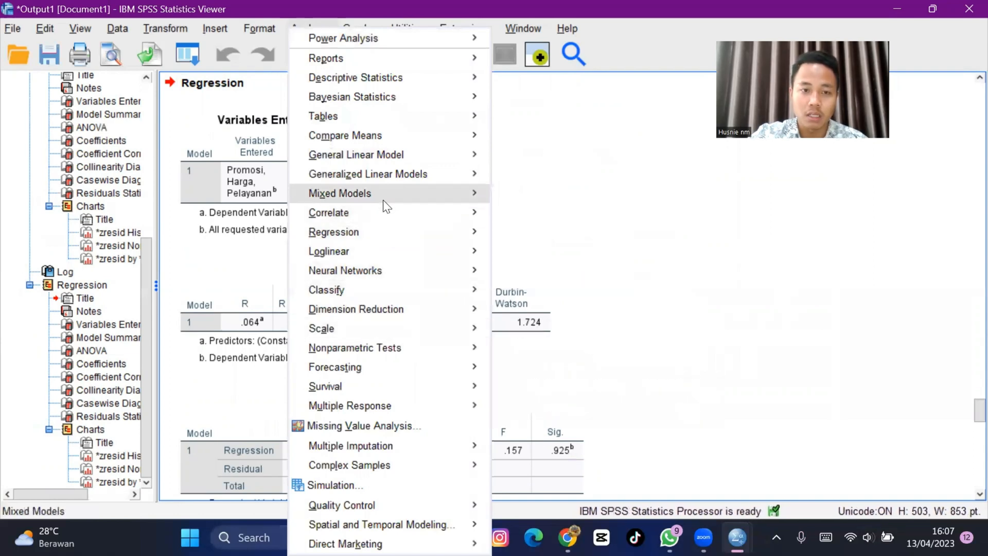
mouse_move(383, 201)
mouse_move(426, 348)
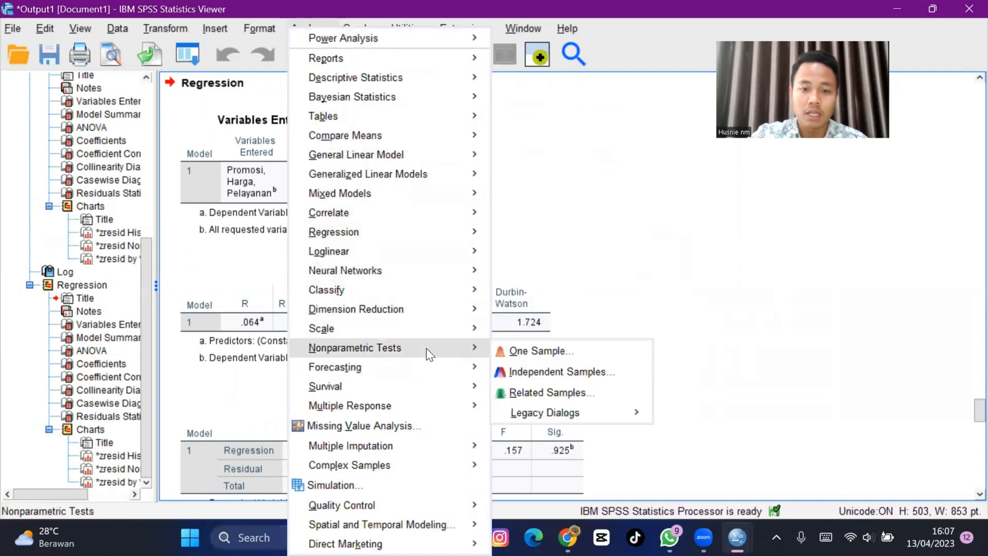
mouse_move(526, 415)
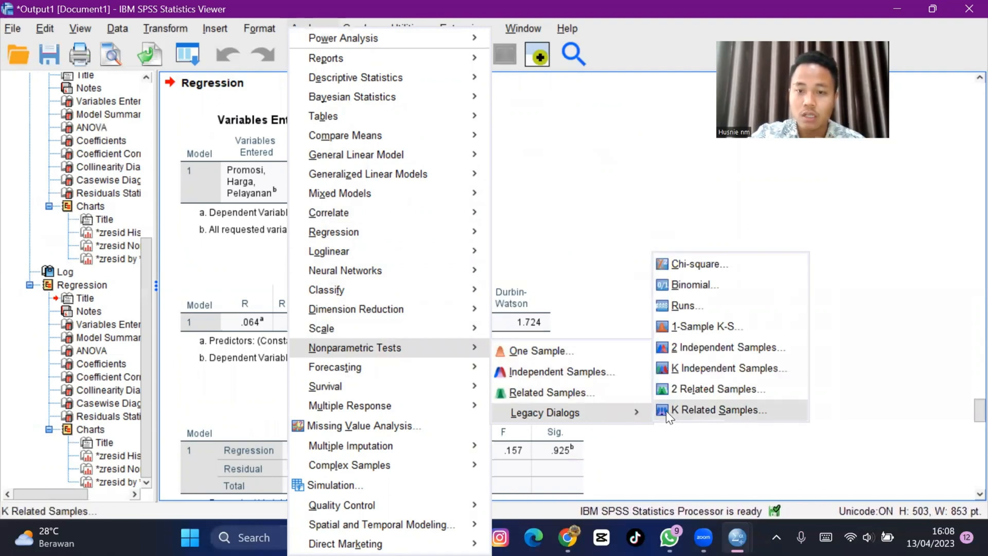
left_click(682, 334)
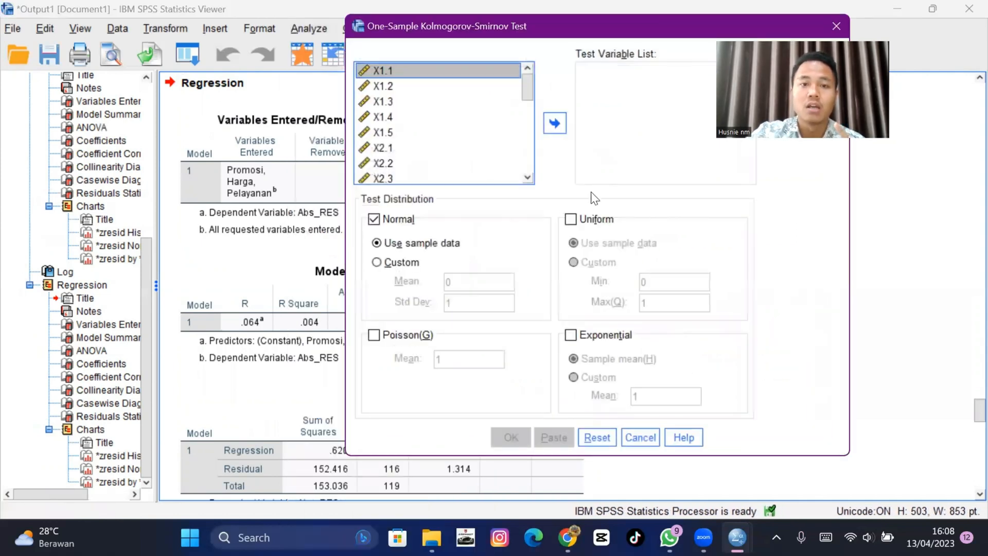
scroll(504, 92, "down", 7)
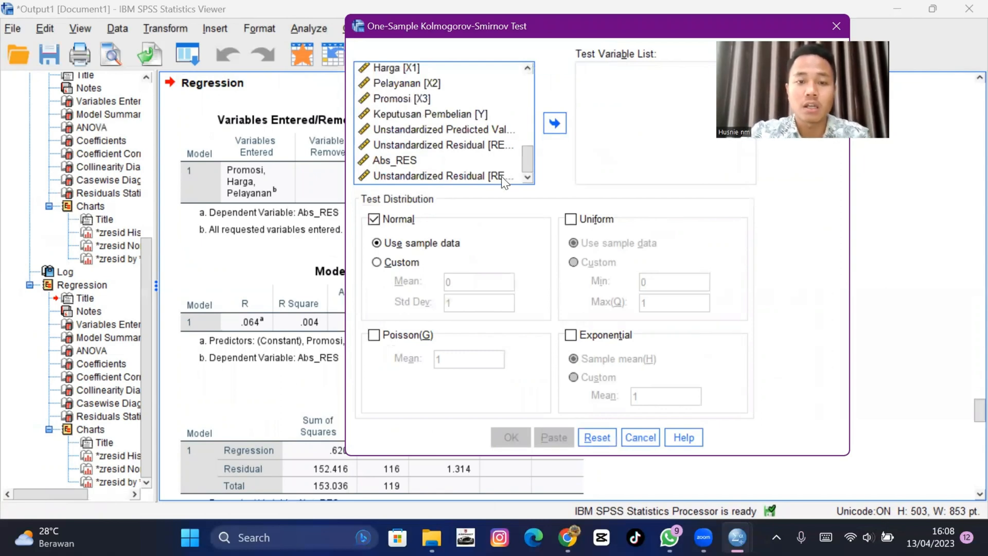
left_click(492, 146)
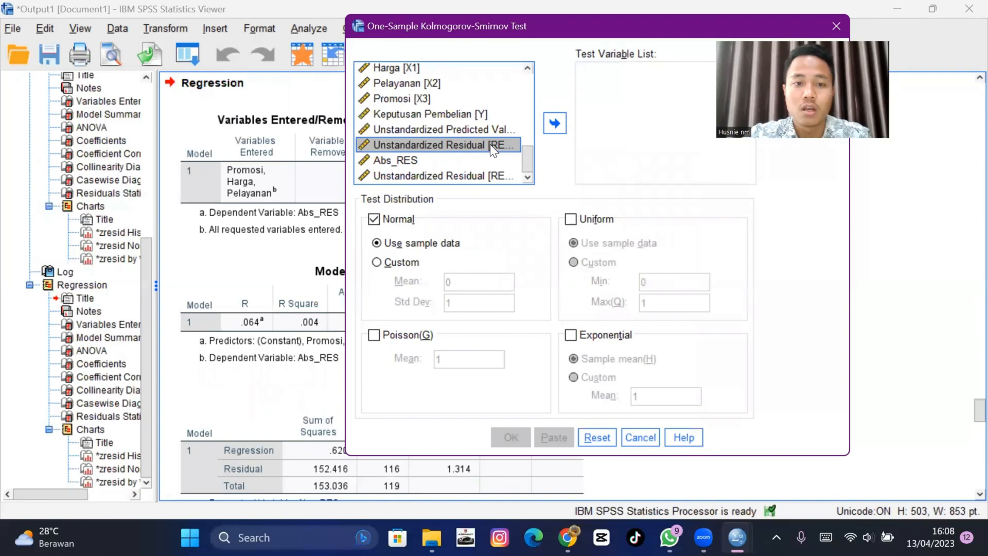
left_click(555, 123)
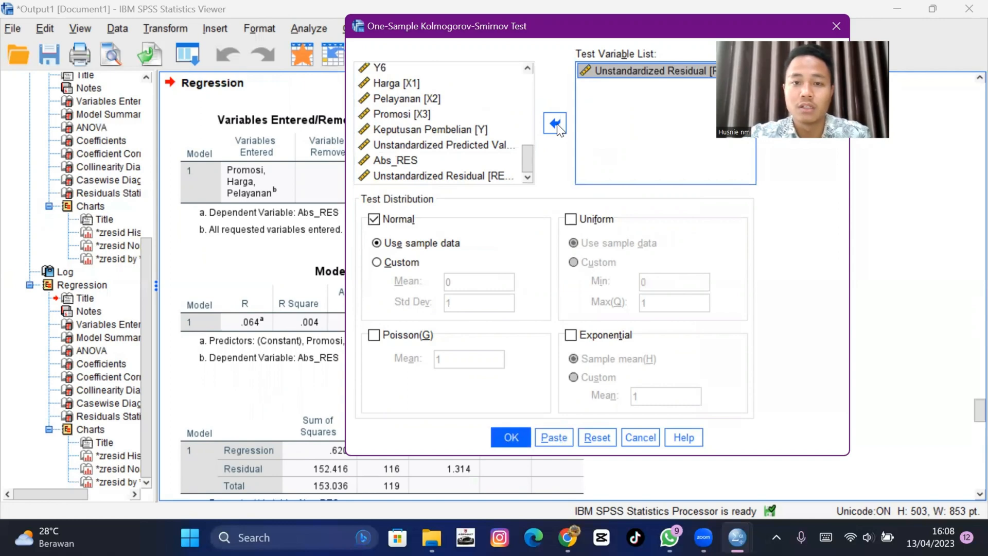
scroll(493, 131, "up", 5)
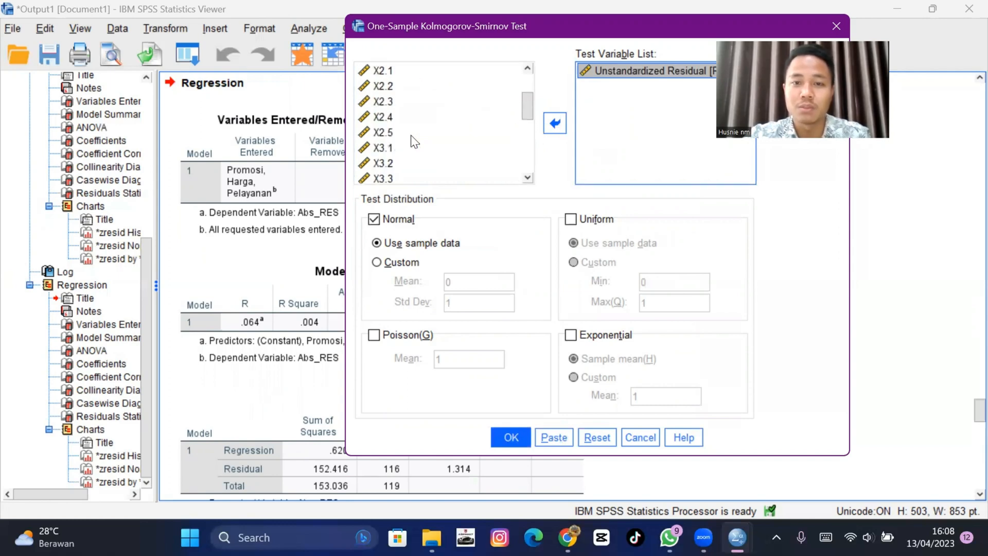
scroll(438, 143, "down", 5)
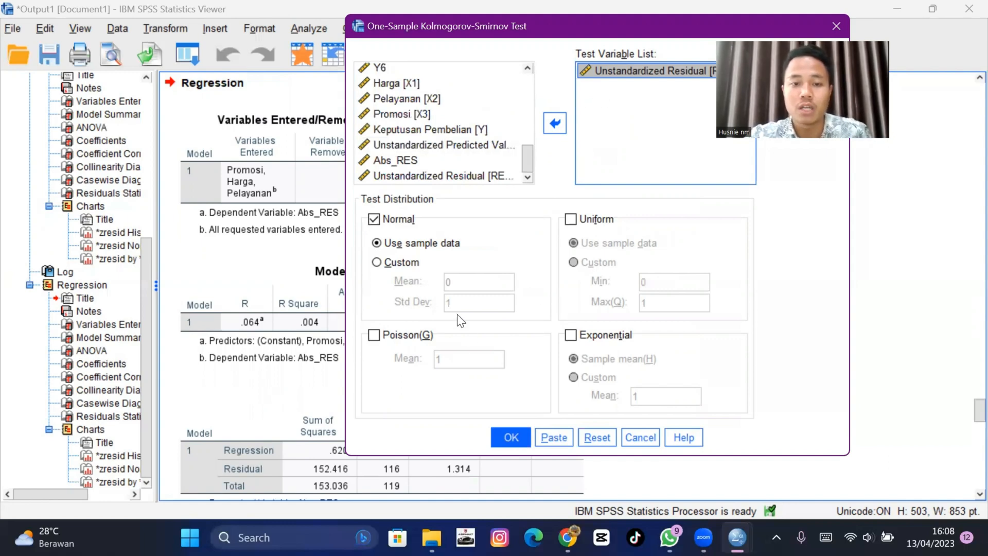
left_click(512, 438)
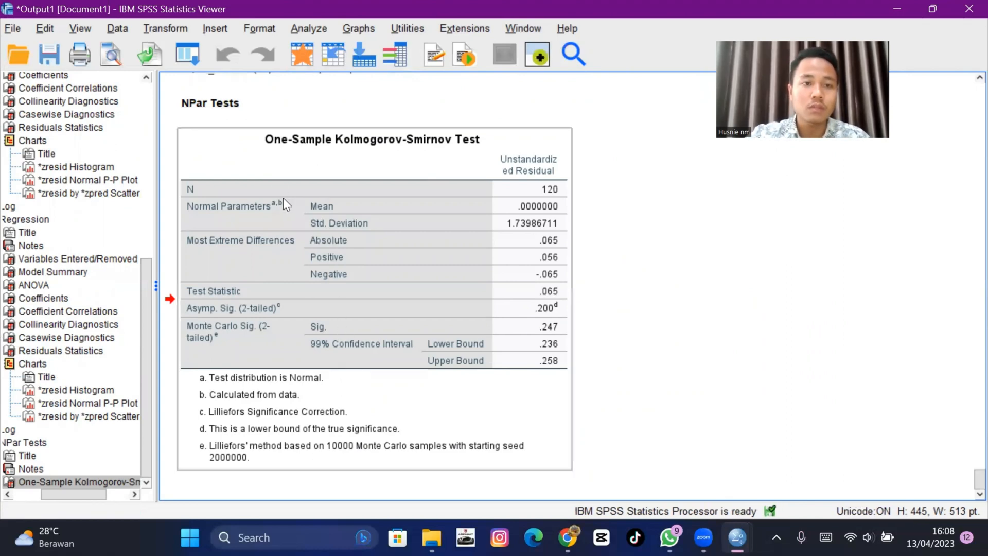
- Open Reliability Analysis and add items X1.1 through X1.5 to the Items list
left_click(309, 28)
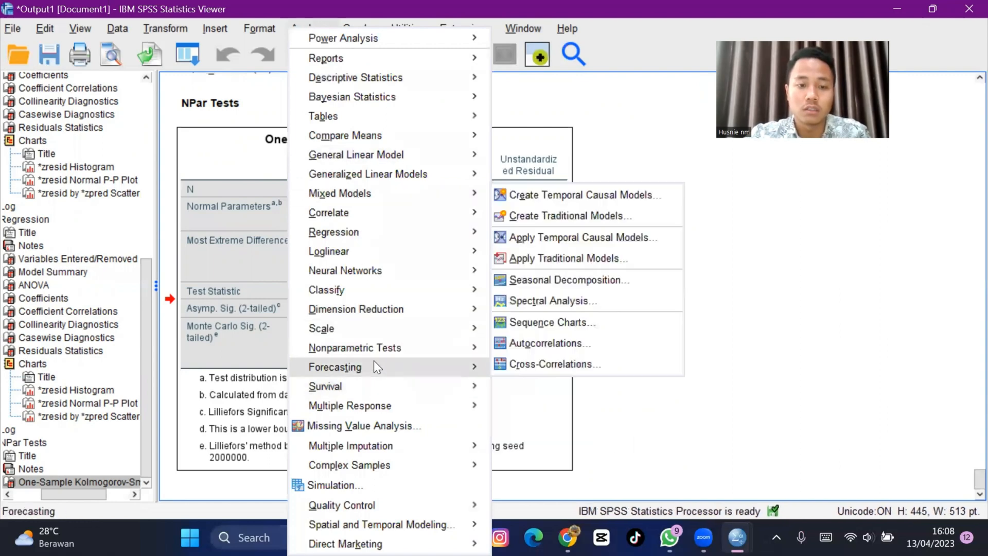
mouse_move(372, 329)
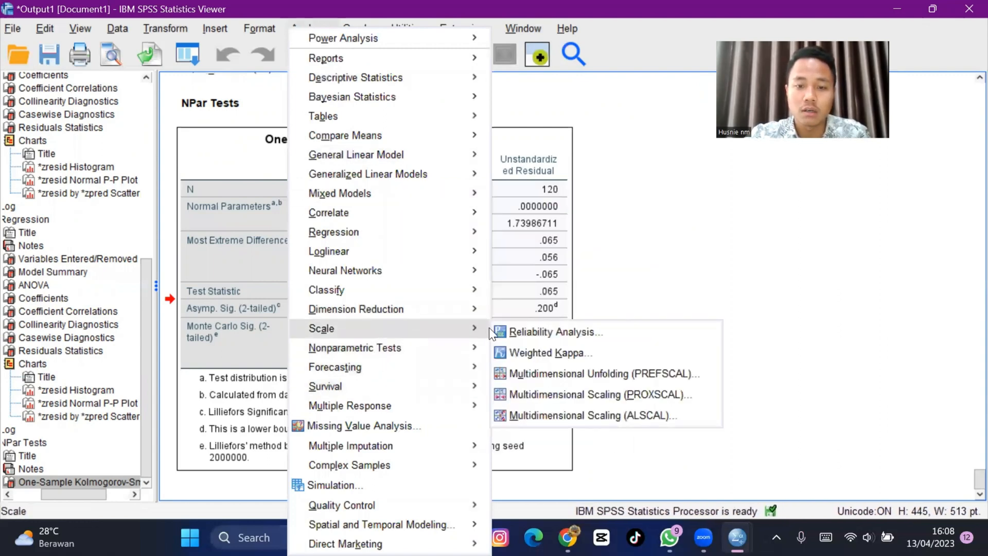
left_click(529, 329)
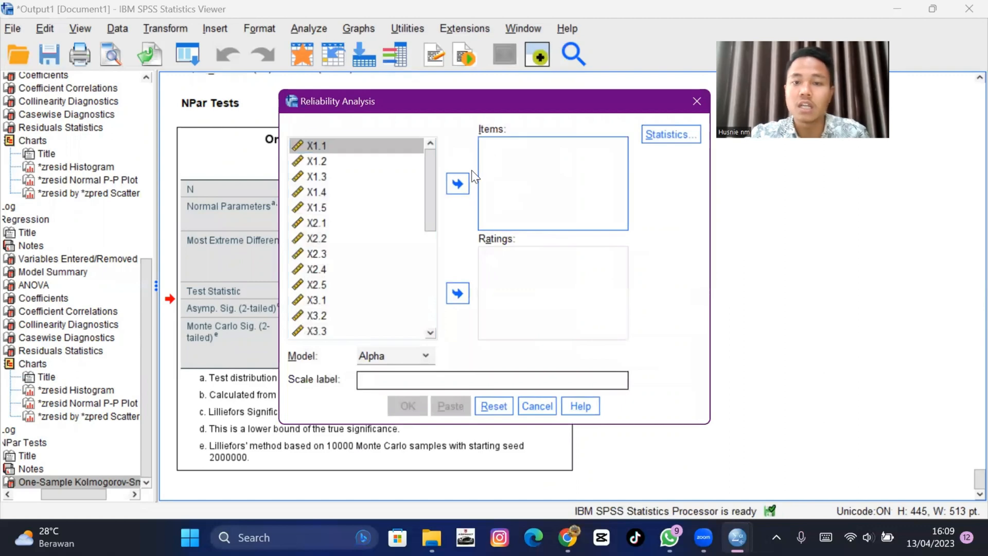
left_click(365, 144)
key("shift+Down")
key("shift+Down")
key("shift+Down")
key("shift+Down")
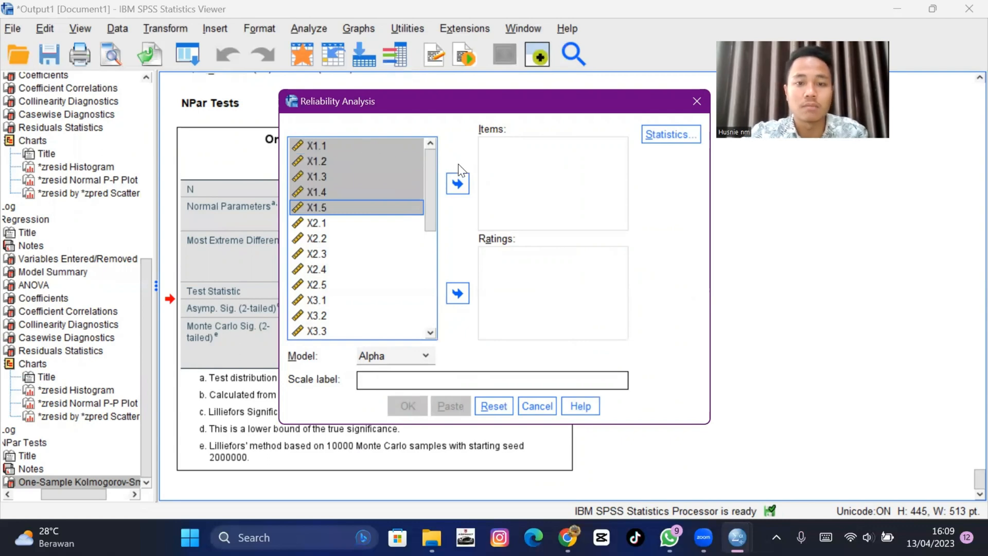
left_click(464, 184)
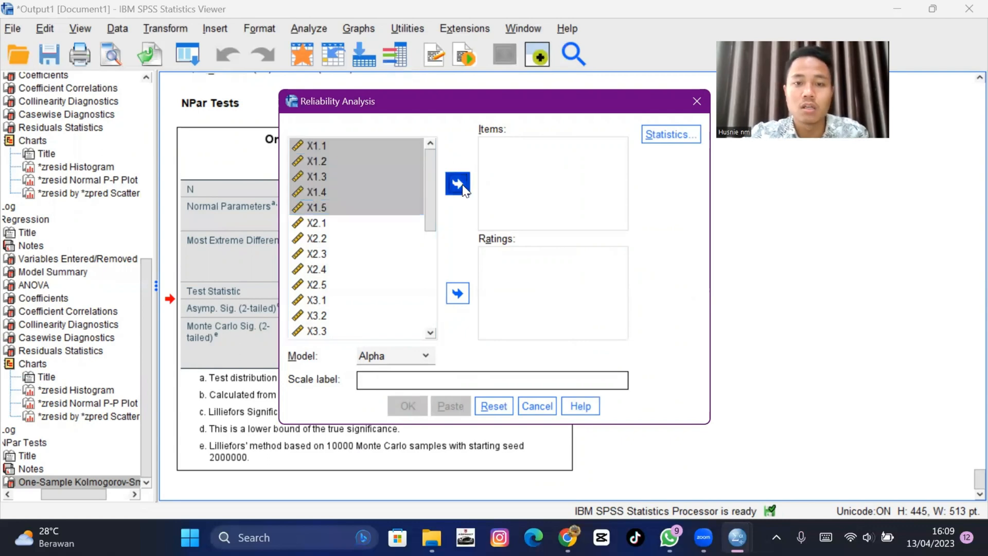
- Request item, scale, scale-if-item-deleted descriptives plus inter-item and summary correlations, then run the Alpha reliability analysis
left_click(681, 136)
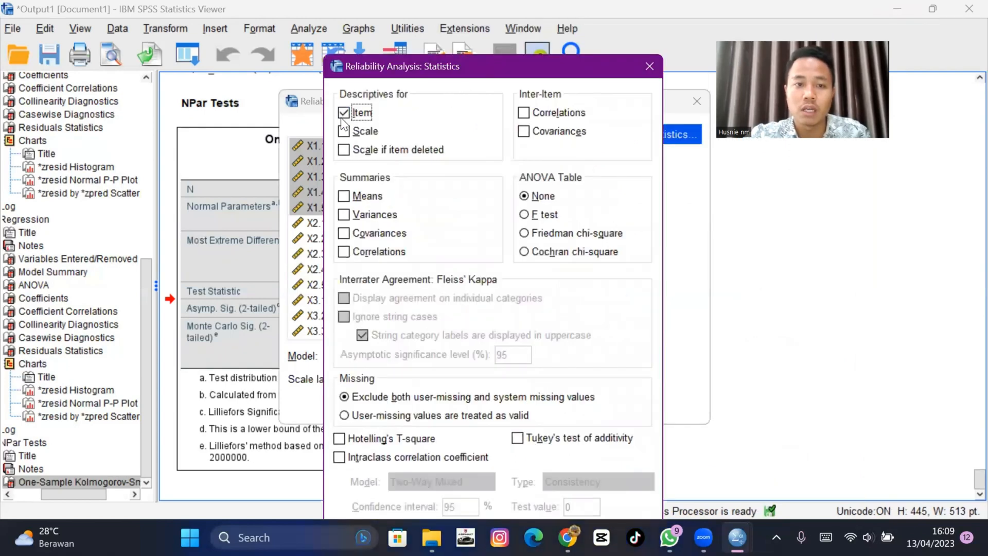
left_click(344, 132)
left_click(355, 151)
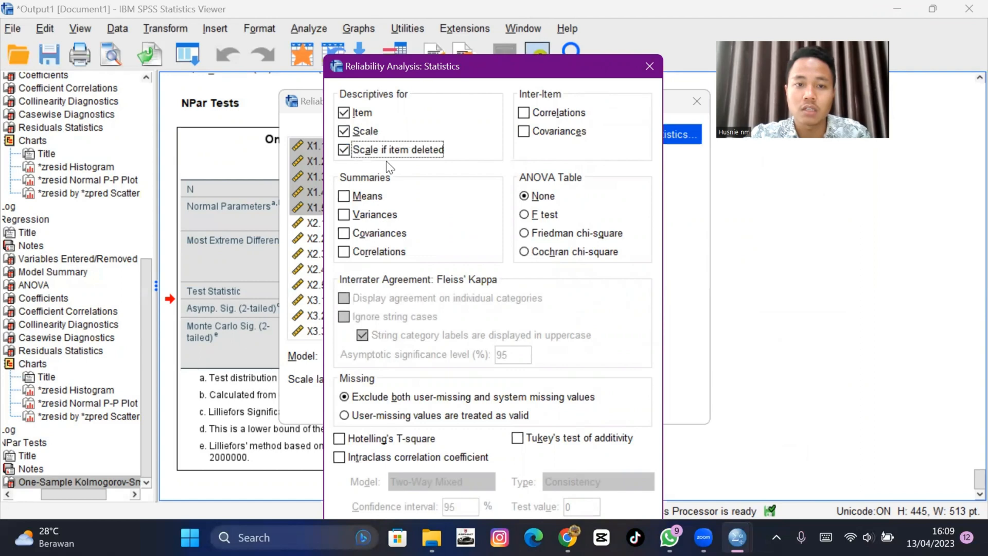
left_click(527, 112)
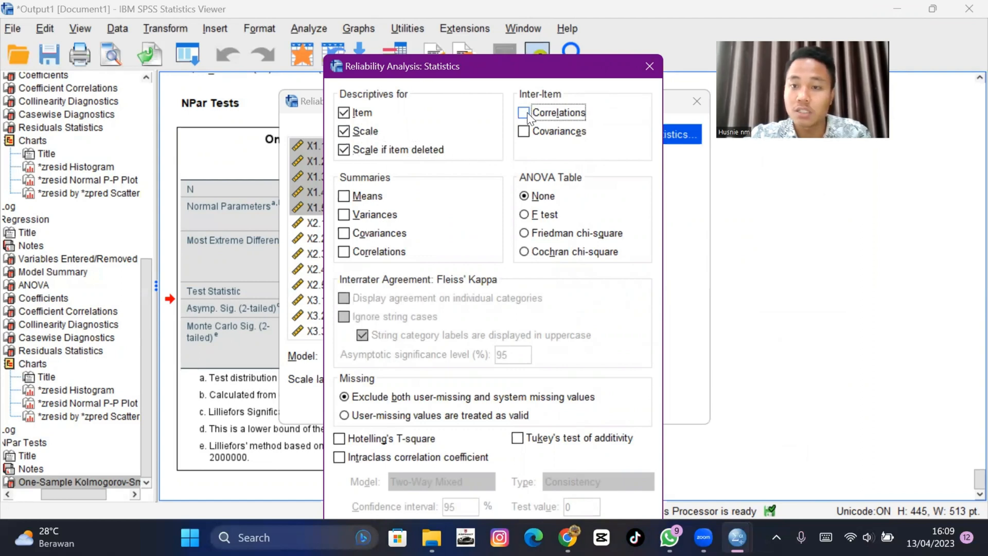
left_click(344, 252)
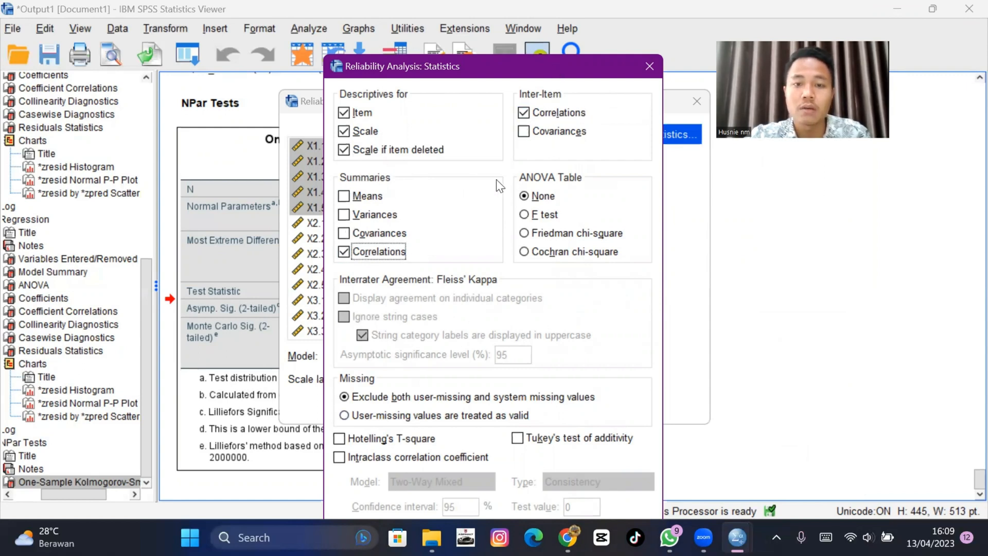
left_click_drag(547, 74, 611, 26)
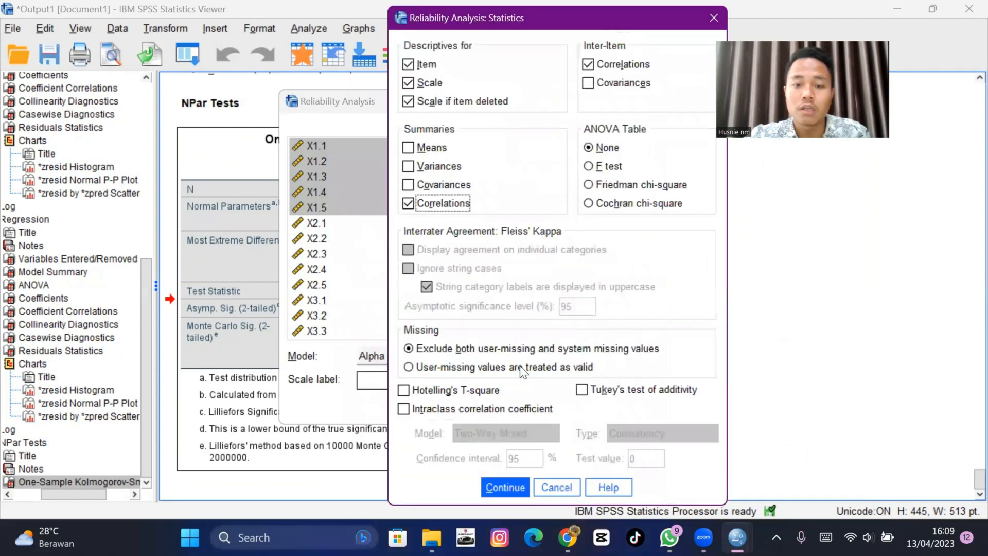
left_click(501, 485)
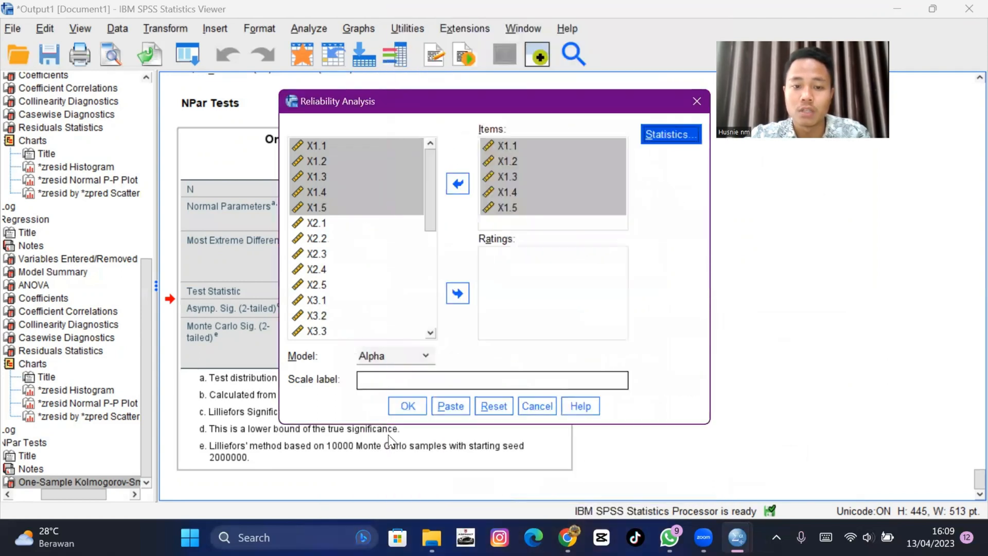
left_click(407, 406)
scroll(337, 223, "down", 3)
left_click(338, 224)
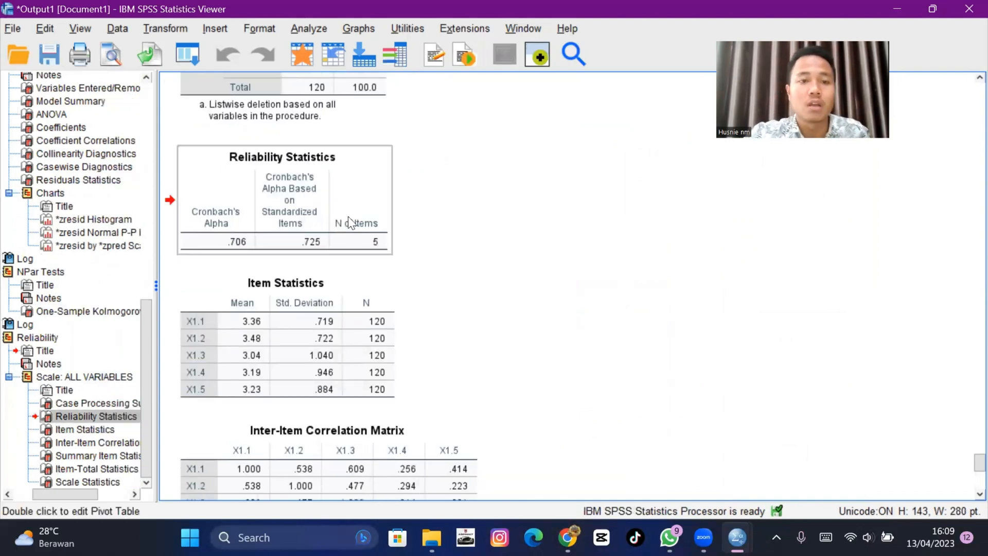
- Reopen Reliability Analysis and remove items X1.1 through X1.5 from the Items list
left_click(309, 29)
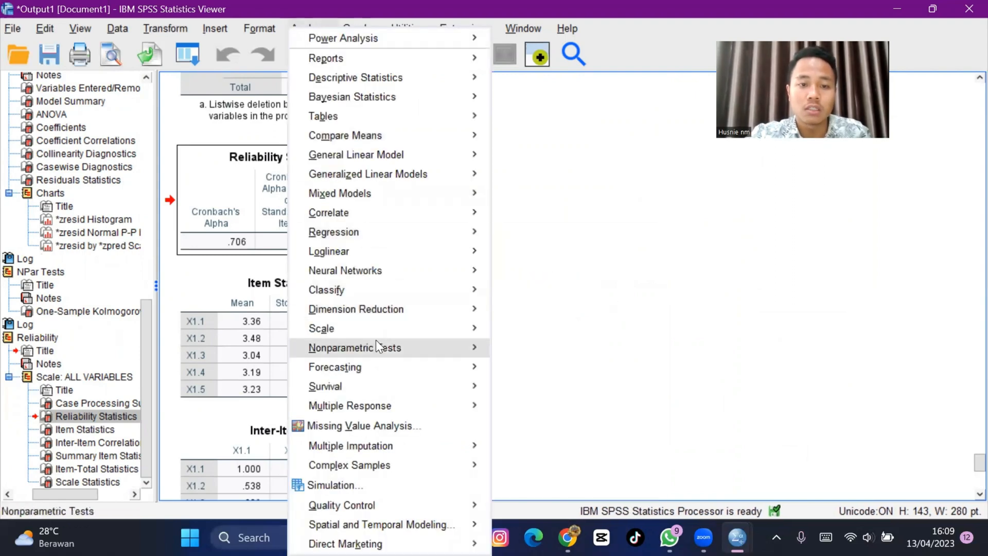
mouse_move(374, 330)
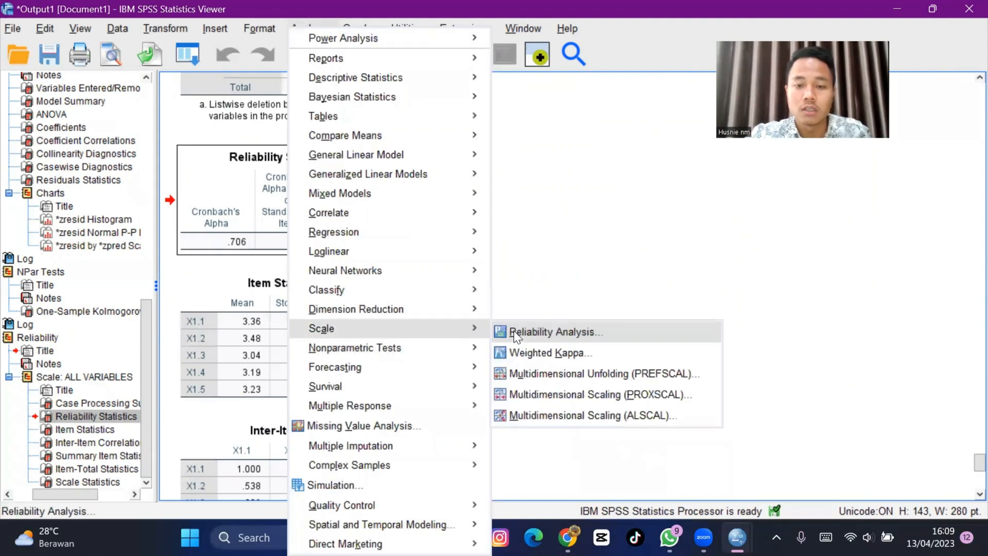
left_click(514, 330)
left_click(530, 145)
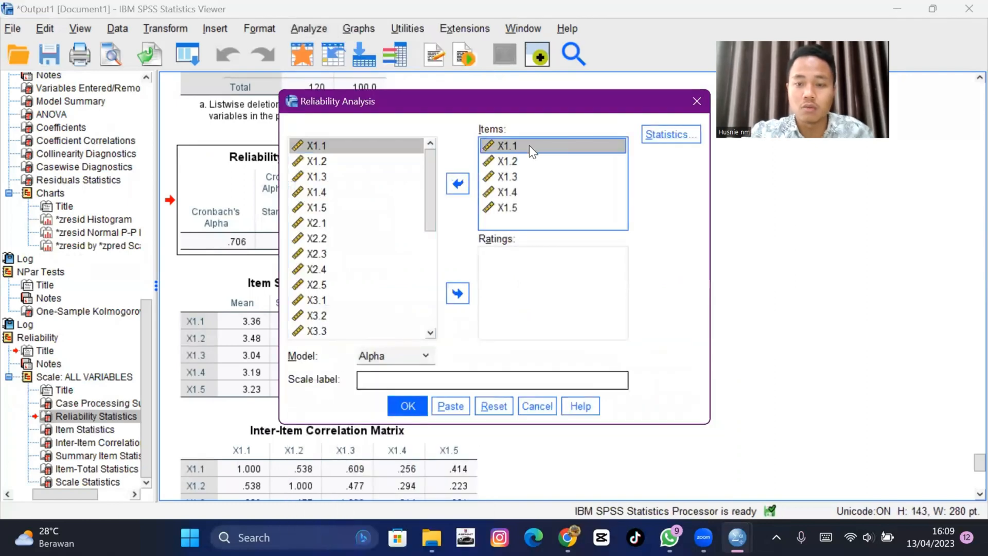
key("shift+Down")
key("shift+Down")
key("shift+Down")
key("shift+Down")
left_click(457, 184)
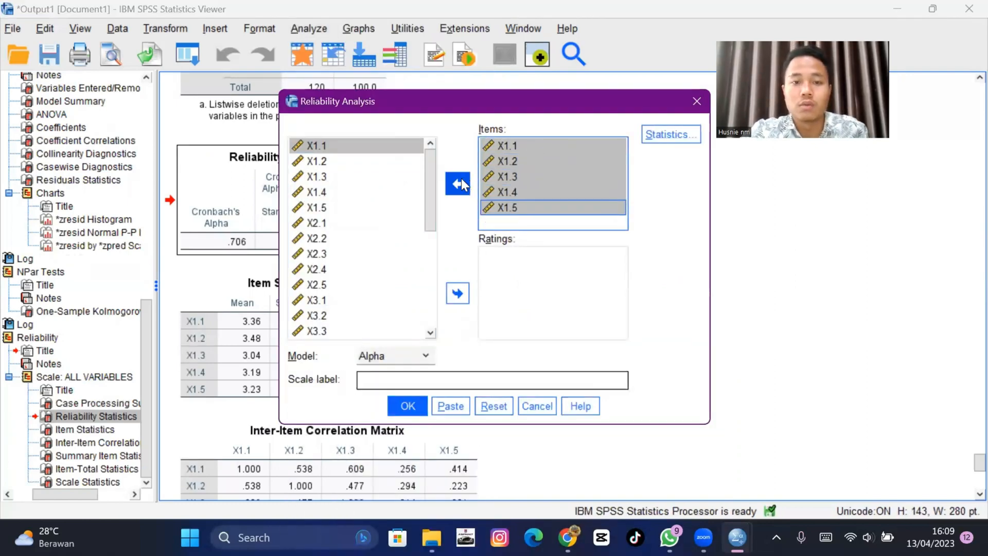
- Add items X2.1 through X2.5 to the Items list, keep the statistics options, and run the Alpha reliability analysis
left_click(390, 225)
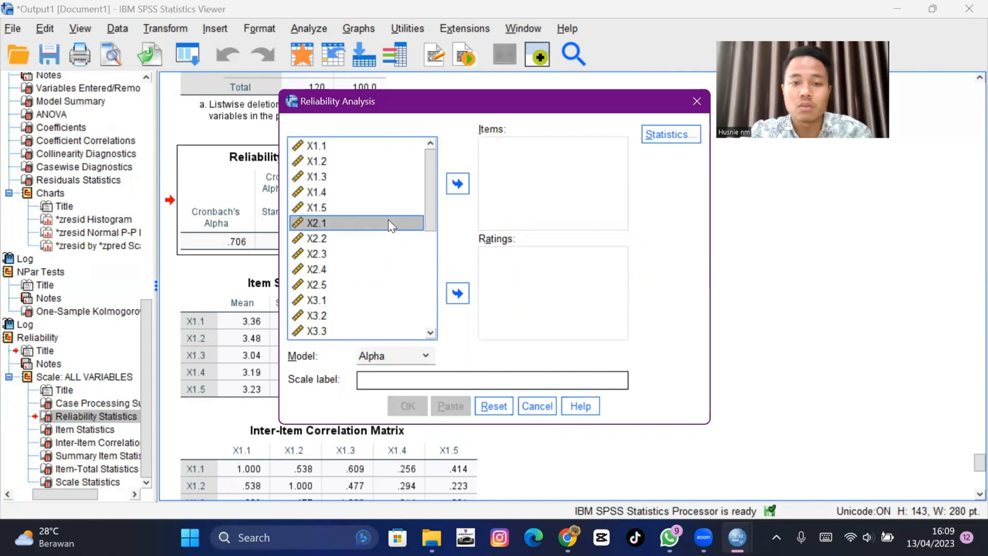
key("shift+Down")
key("shift+Down")
key("shift+Down")
key("shift+Down")
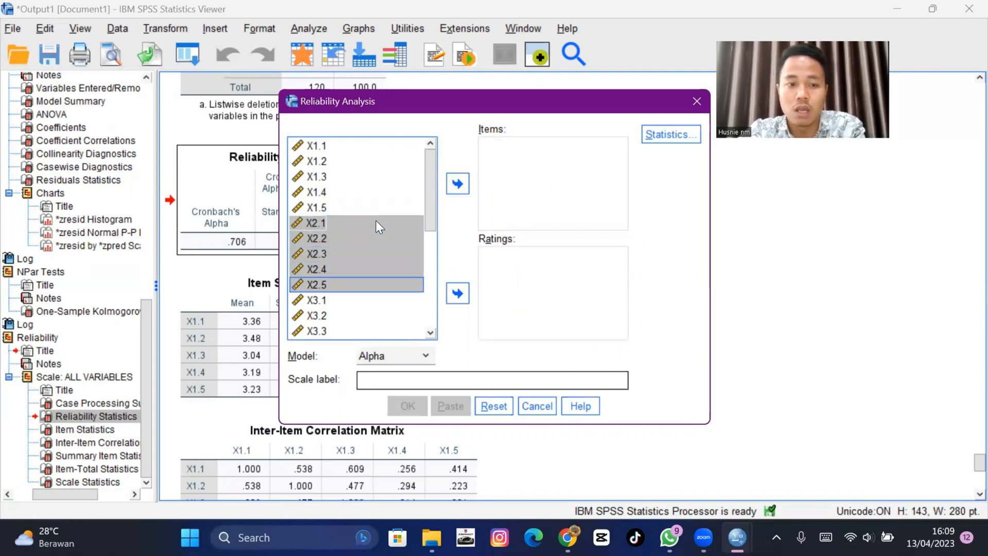
left_click(457, 184)
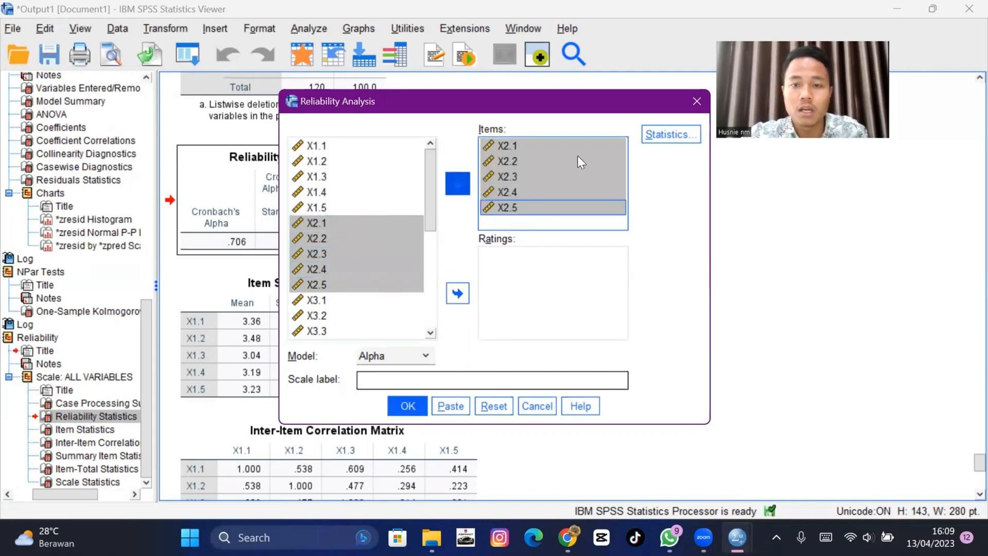
left_click(671, 136)
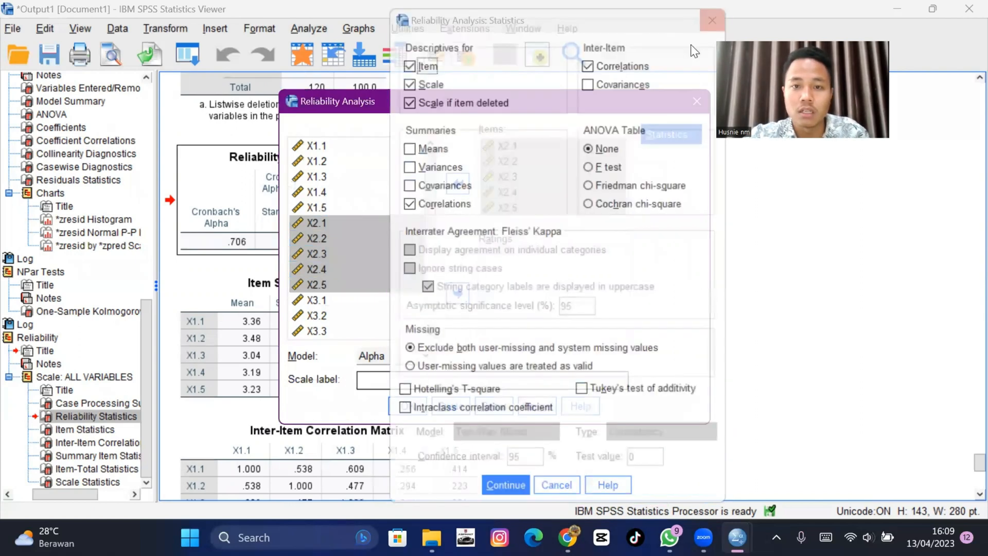
key("Return")
left_click(408, 404)
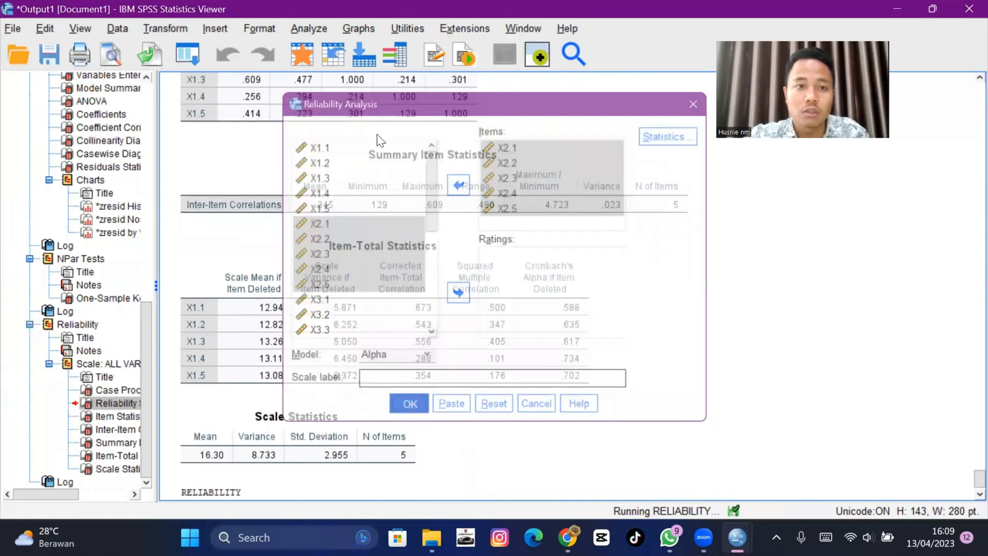
- Reopen Reliability Analysis and remove items X2.1 through X2.5 from the Items list
left_click(312, 26)
mouse_move(357, 331)
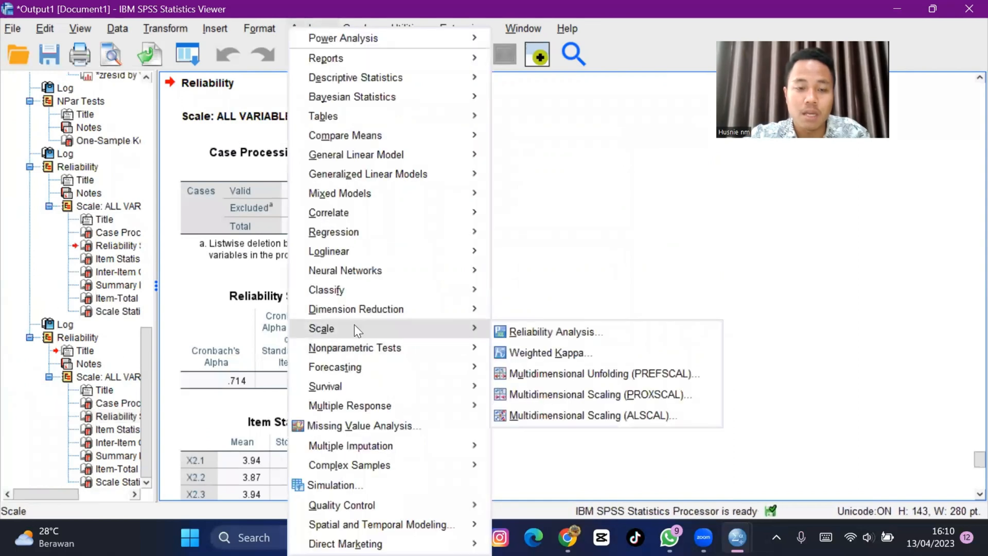
left_click(542, 331)
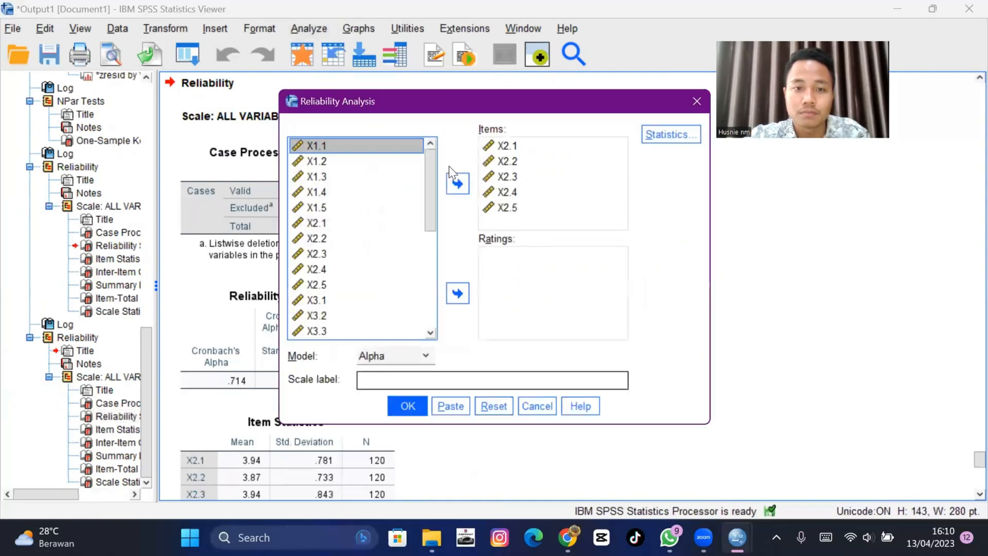
left_click(515, 148)
key("shift+Down")
key("shift+Down")
key("shift+Down")
key("shift+Down")
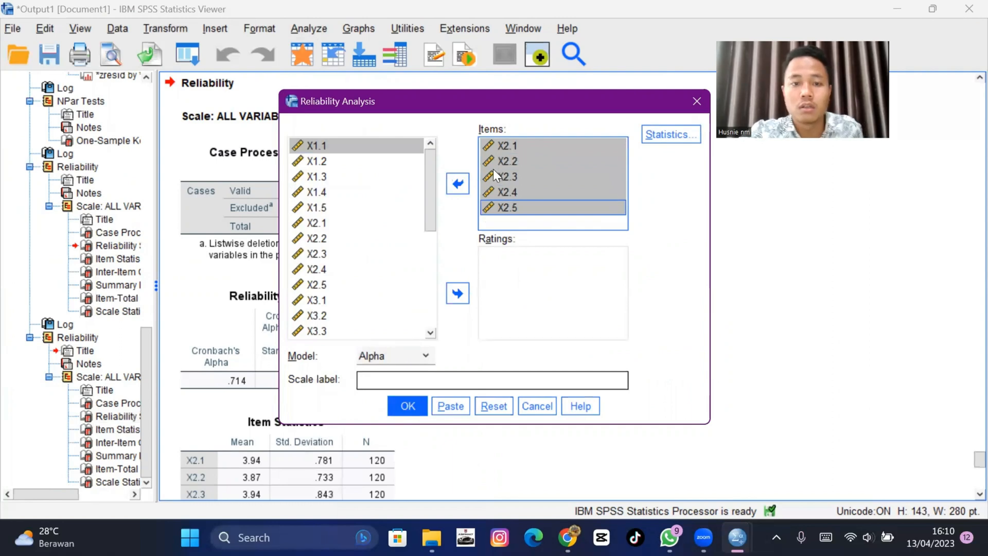
left_click(458, 182)
- Add items X3.1 through X3.4 to the Items list and run the reliability analysis
scroll(379, 238, "down", 3)
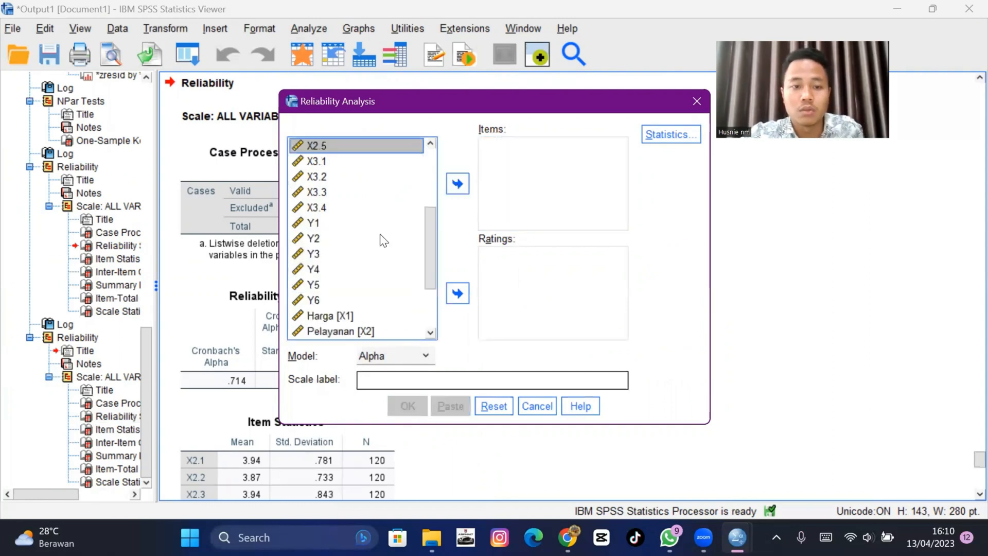
left_click(347, 163)
key("shift+Down")
key("shift+Down")
key("shift+Down")
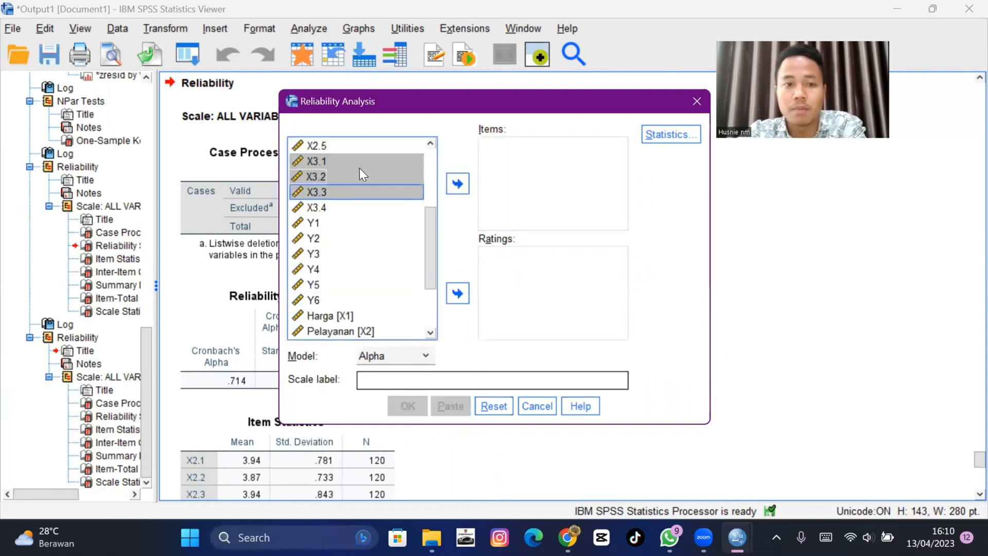
left_click(458, 183)
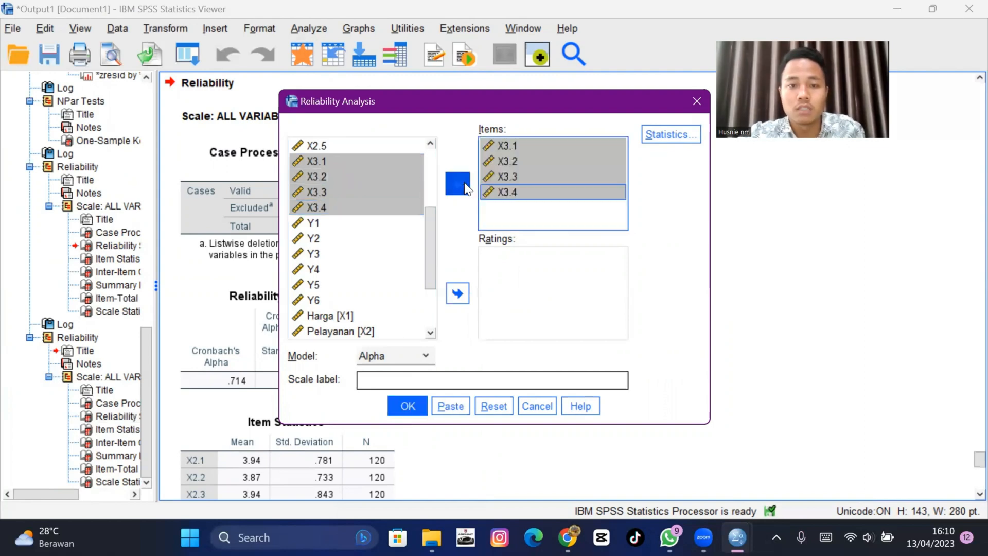
left_click(407, 406)
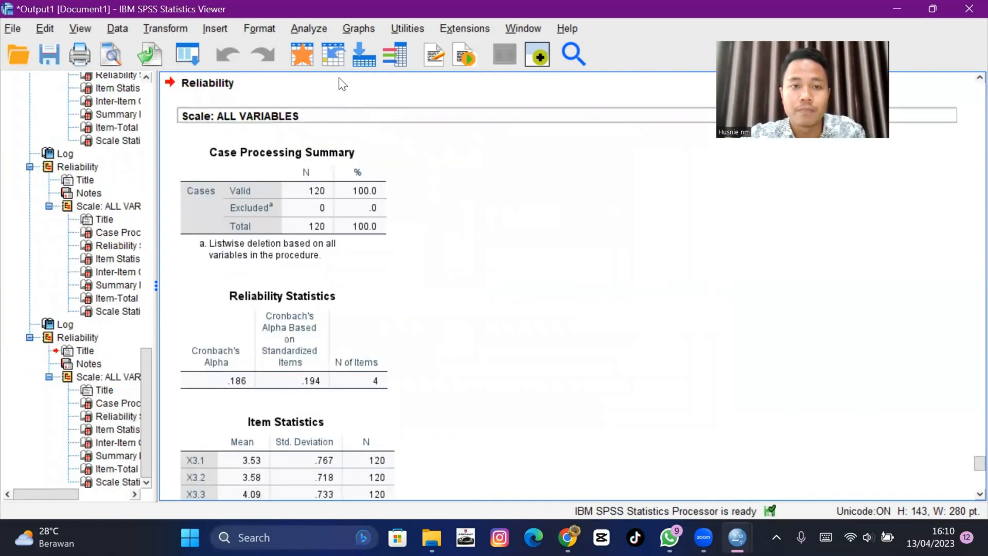
left_click(314, 27)
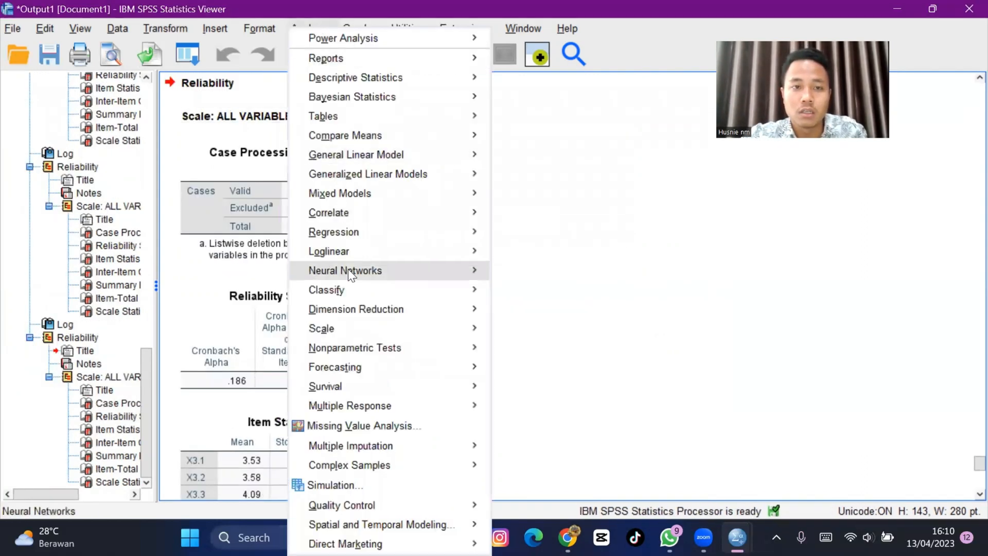
mouse_move(326, 116)
left_click(608, 232)
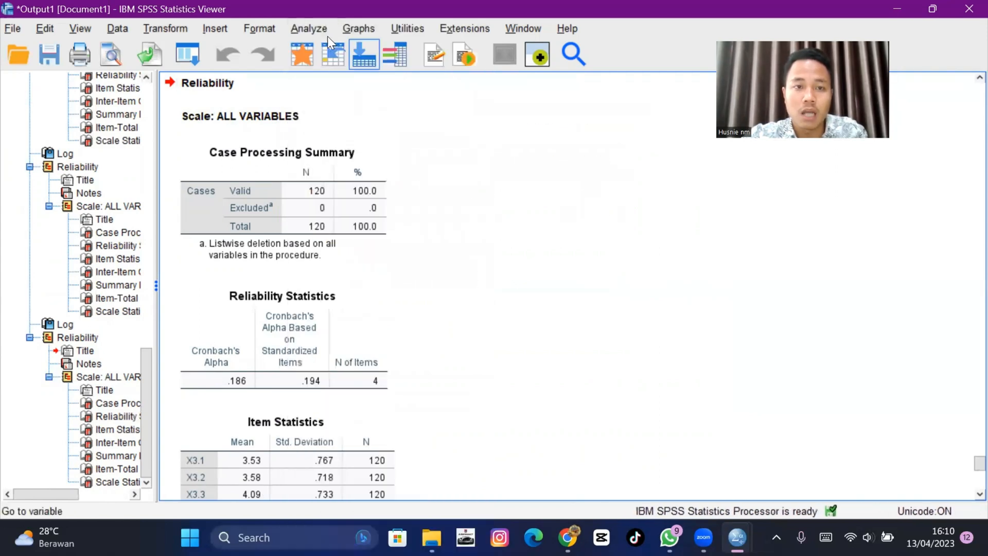
- Reopen Reliability Analysis and remove items X3.1 through X3.4 from the Items list
left_click(320, 25)
mouse_move(406, 327)
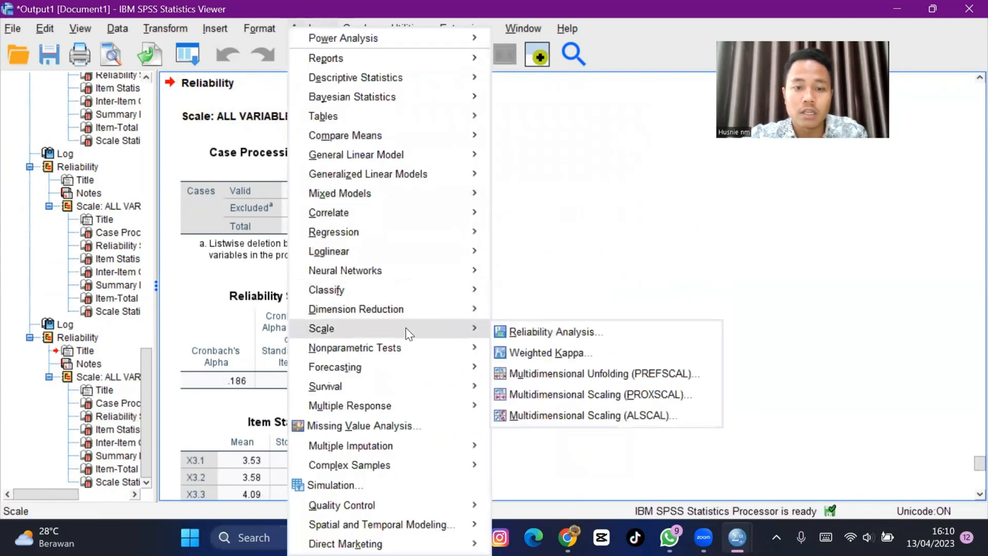
left_click(520, 328)
left_click(505, 149)
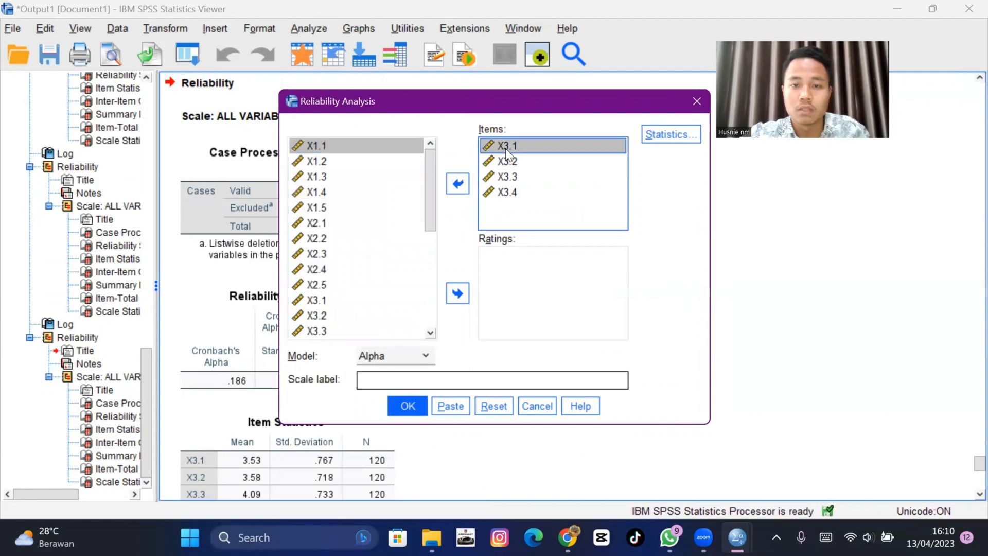
key("shift+Down")
key("shift+Down")
key("shift+Down")
left_click(458, 184)
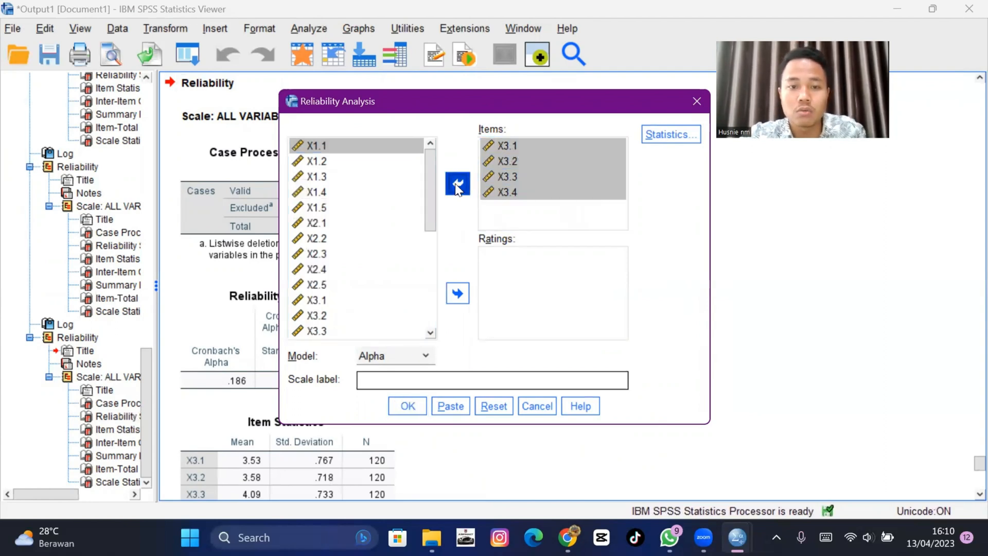
- Add items Y1 through Y6 to the Items list and run the reliability analysis
scroll(430, 175, "down", 3)
left_click(383, 209)
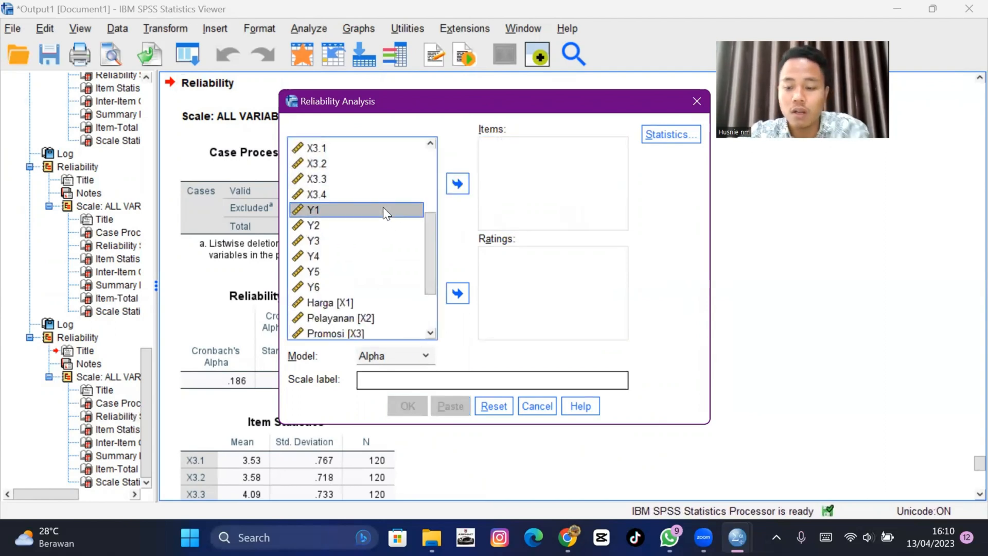
key("shift+Down")
key("shift+Down")
key("shift+Down")
key("shift+Down")
key("shift+Down")
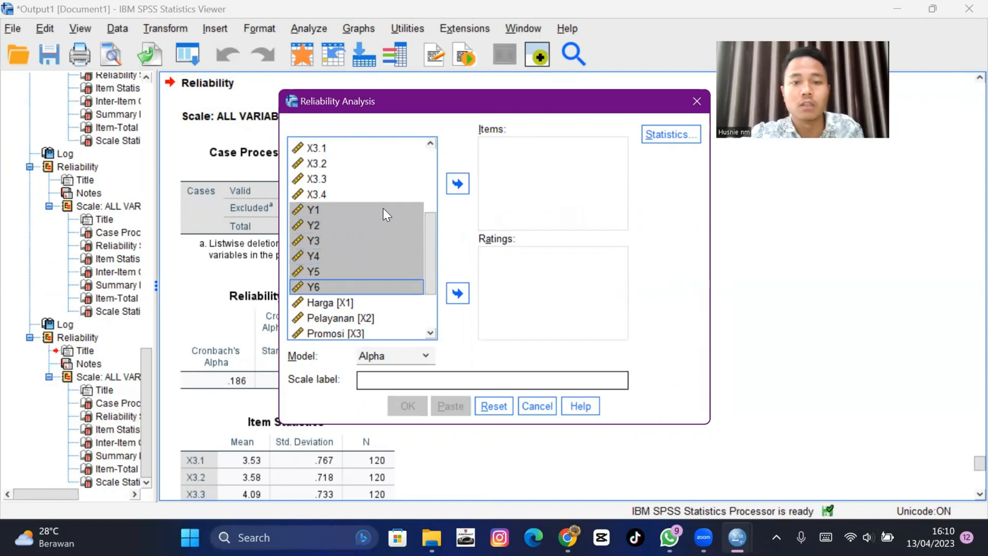
left_click(458, 184)
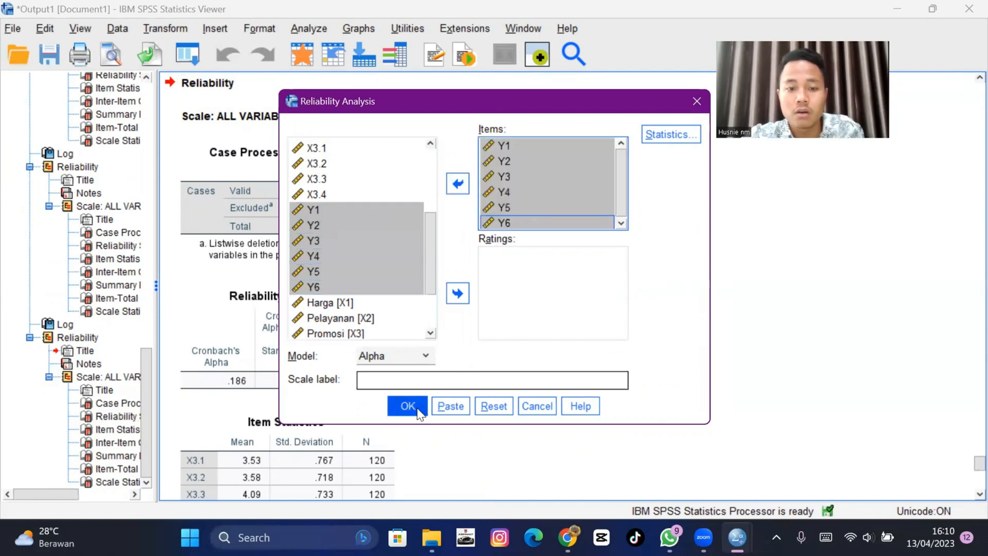
left_click(412, 407)
- Scroll through the output to review the Reliability Statistics tables for the Y, X3, X2 and X1 item sets
scroll(379, 296, "up", 2)
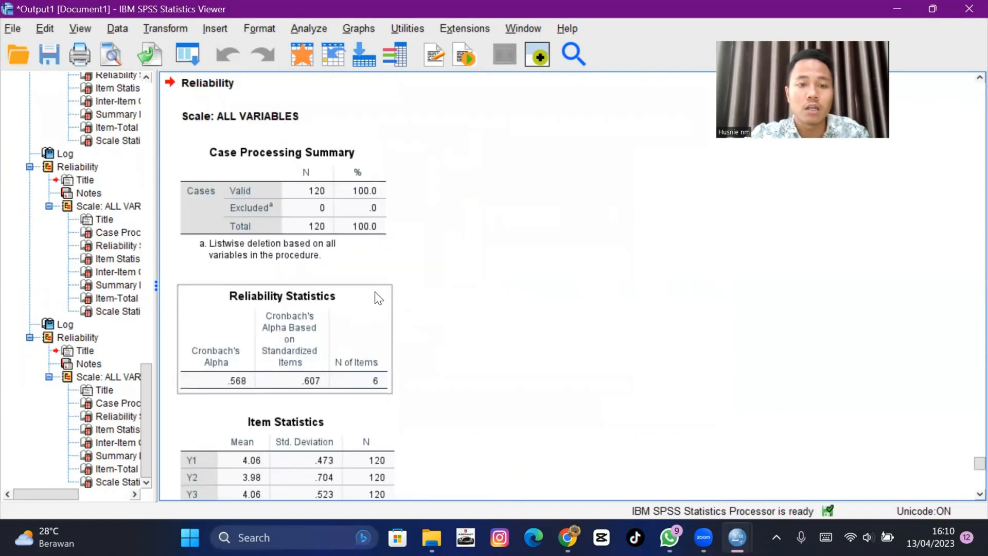
scroll(319, 221, "down", 3)
left_click(321, 221)
scroll(319, 282, "up", 3)
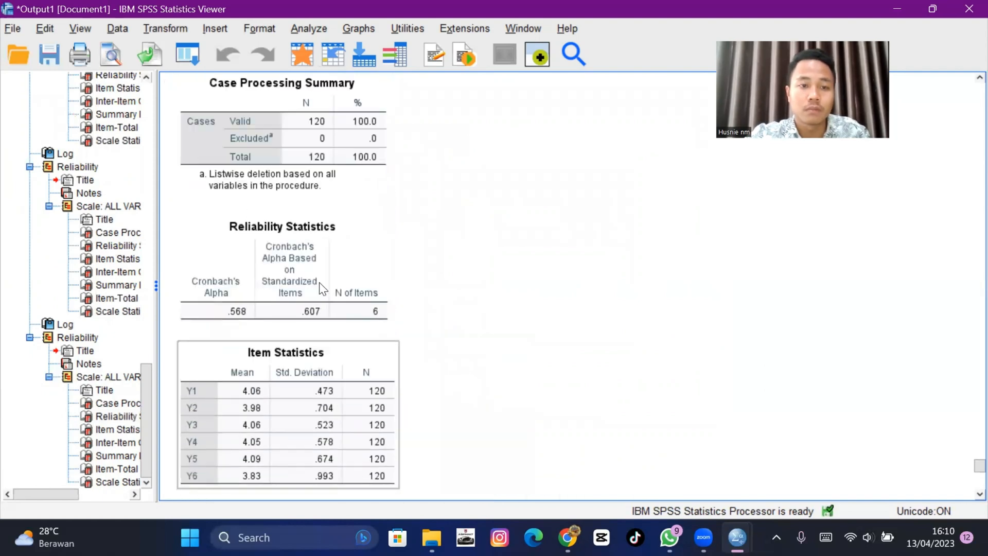
left_click(319, 283)
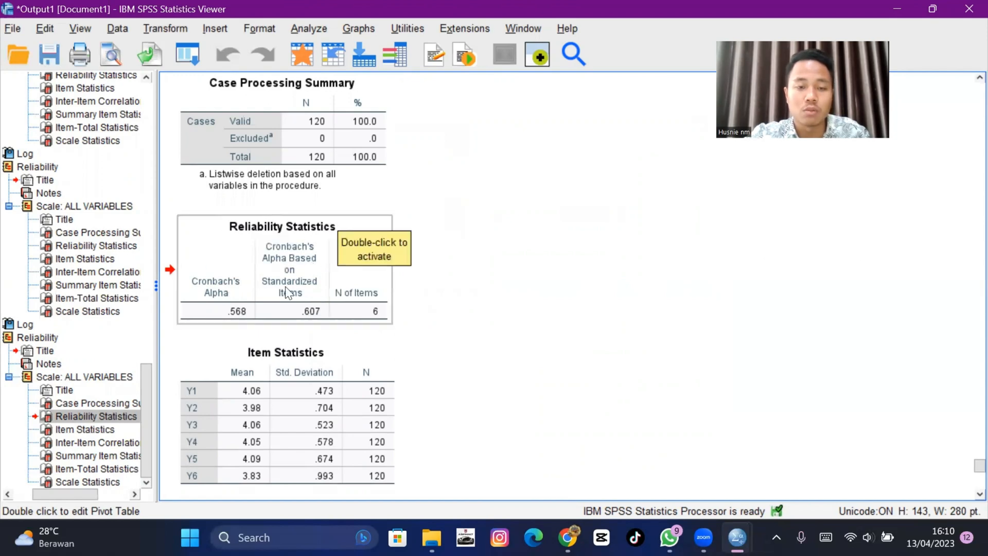
scroll(256, 286, "up", 15)
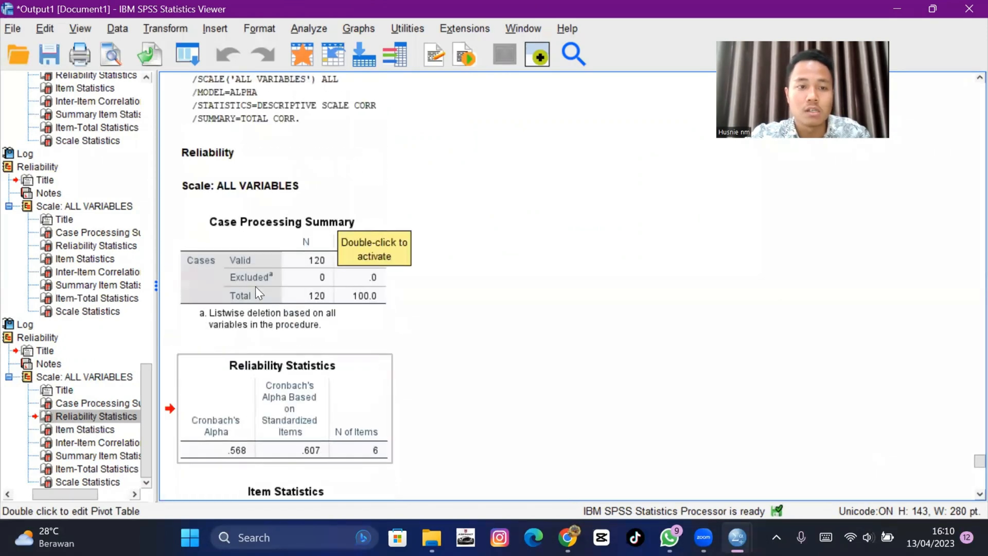
scroll(243, 203, "up", 12)
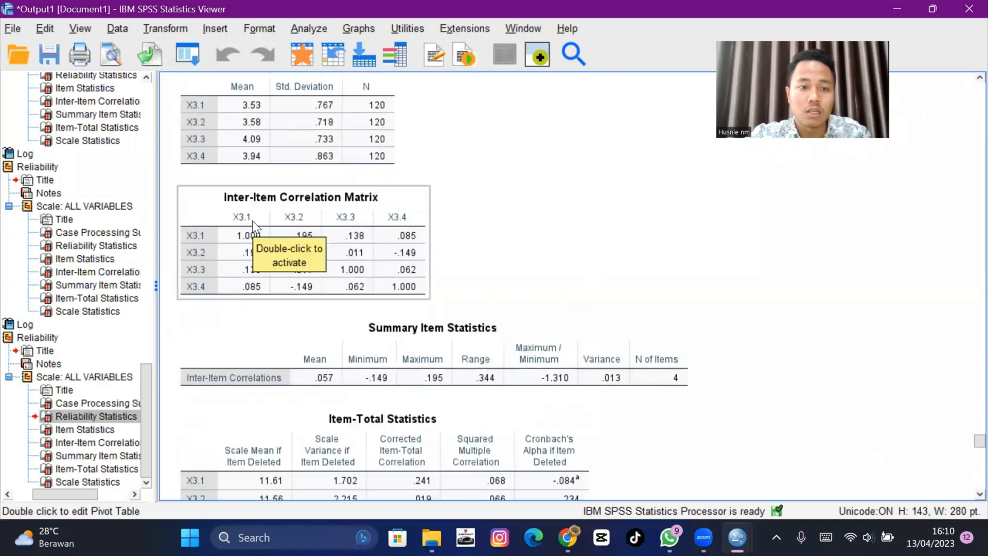
left_click(267, 221)
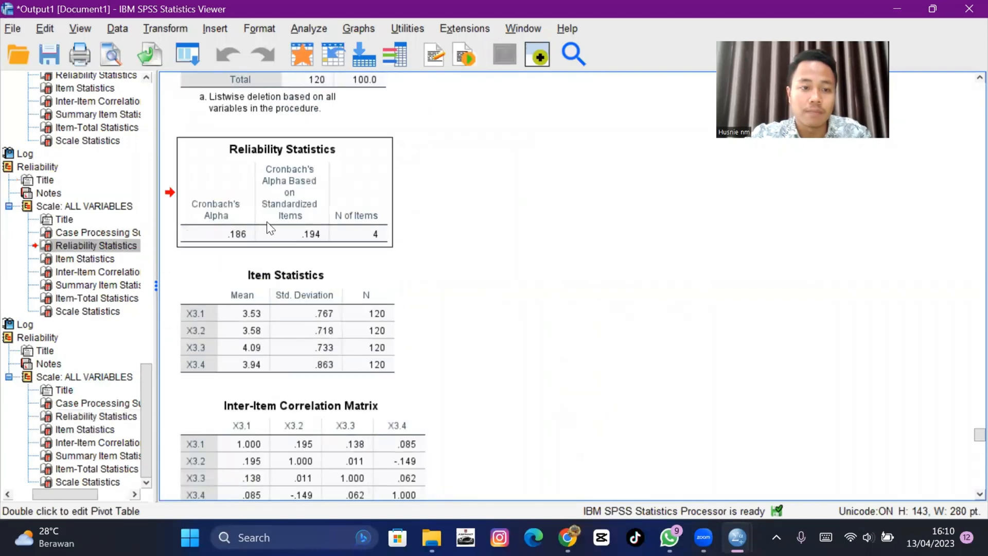
scroll(264, 215, "up", 10)
scroll(252, 196, "up", 12)
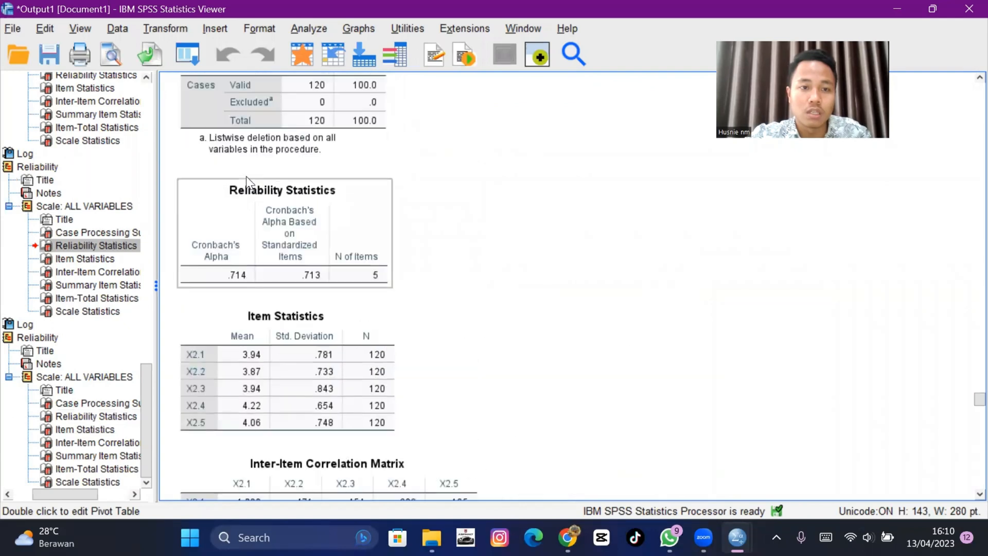
left_click(255, 219)
scroll(255, 222, "up", 5)
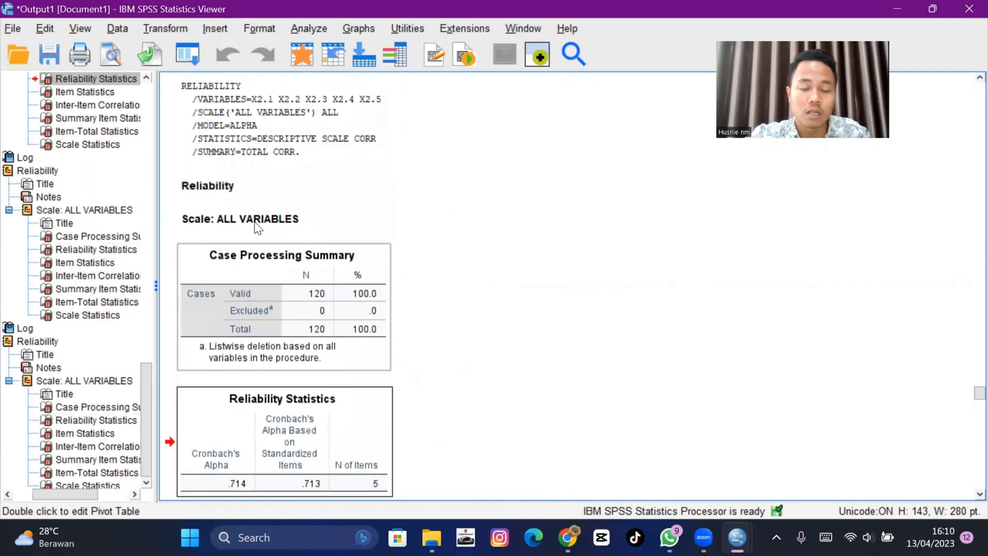
scroll(254, 222, "up", 2)
scroll(255, 221, "up", 10)
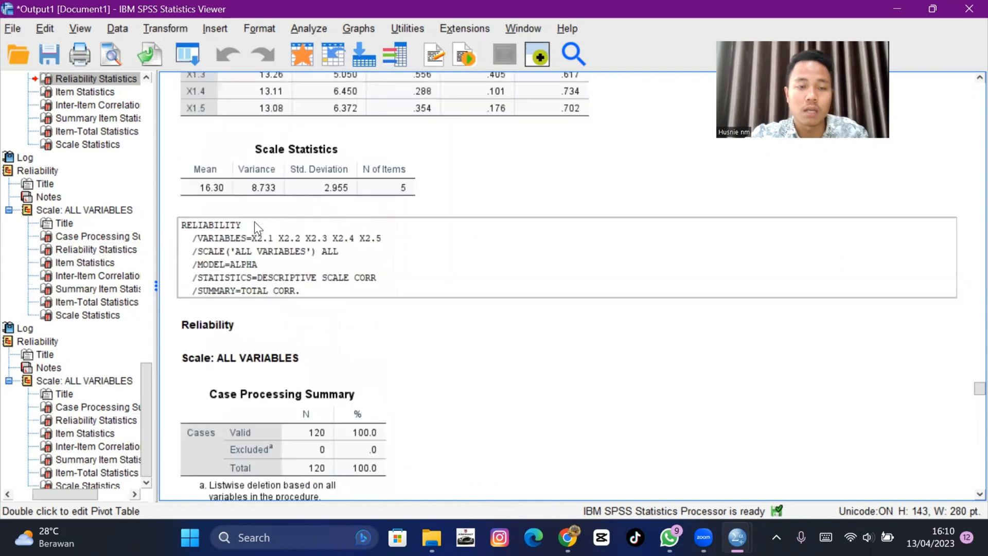
scroll(297, 329, "down", 4)
left_click(294, 325)
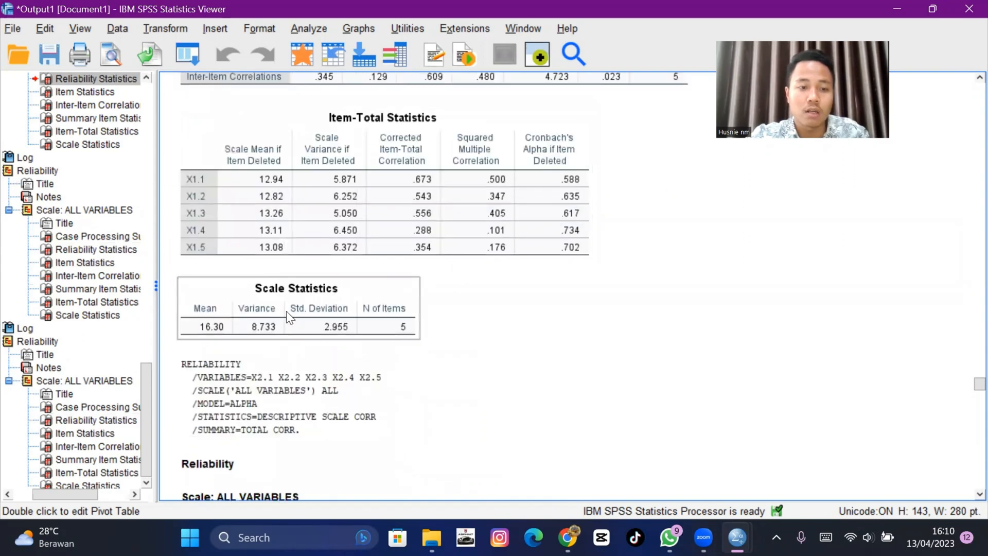
scroll(289, 317, "up", 20)
left_click(287, 266)
scroll(298, 303, "down", 8)
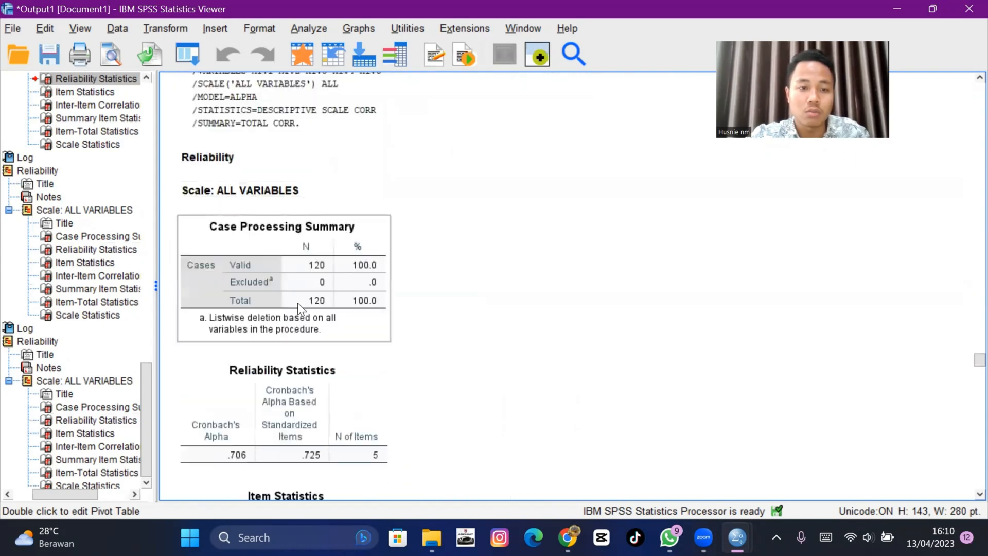
- Scroll through the output to review the Reliability Statistics and Item Statistics tables for the X1 and X3 items
left_click(276, 313)
scroll(276, 313, "down", 4)
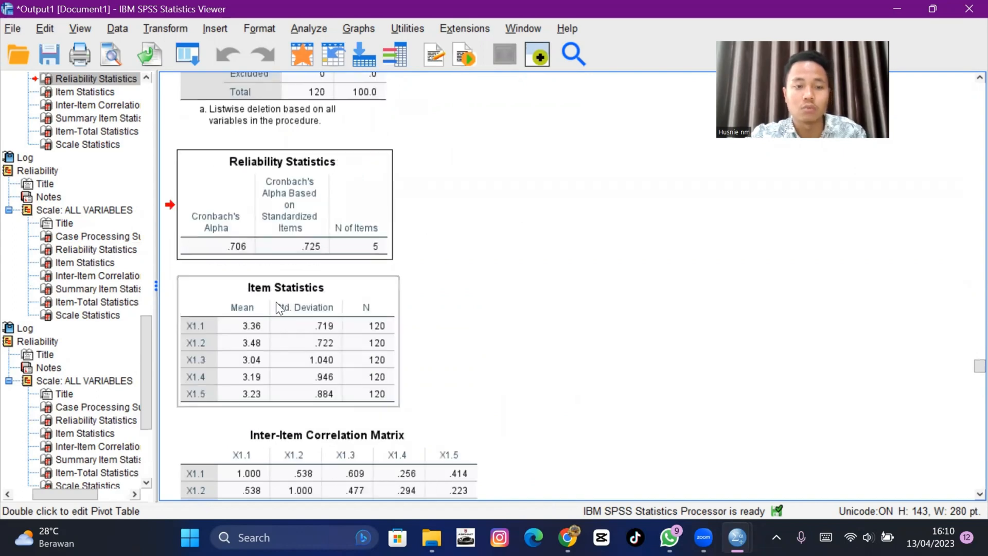
scroll(276, 309, "down", 20)
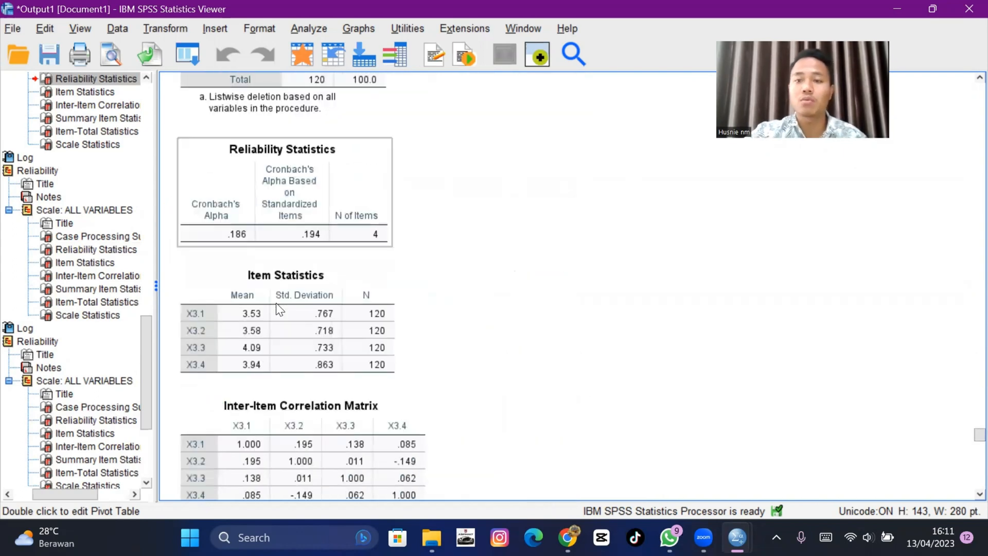
left_click(276, 302)
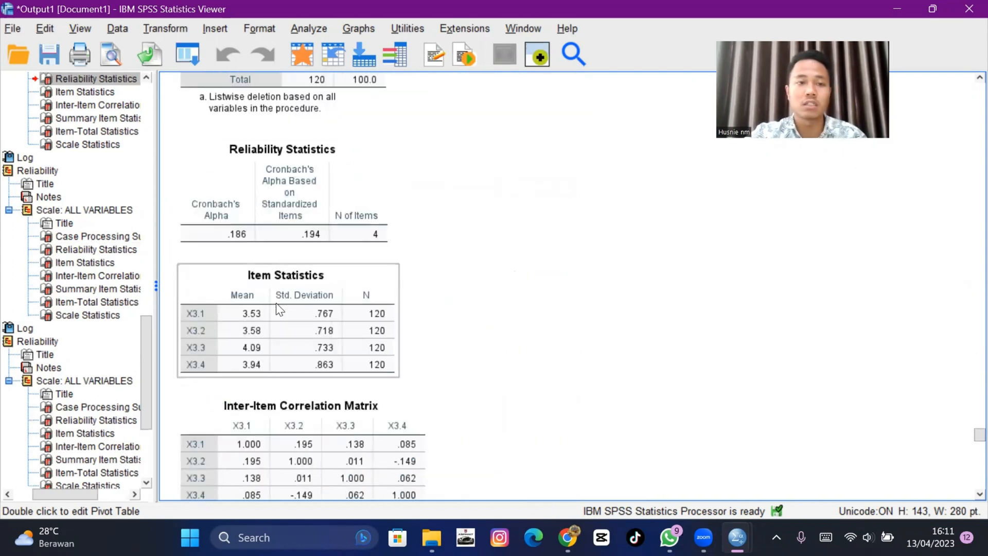
- Open Bivariate Correlations and add items X1.1 through X1.5 to the Variables list
left_click(297, 31)
mouse_move(353, 62)
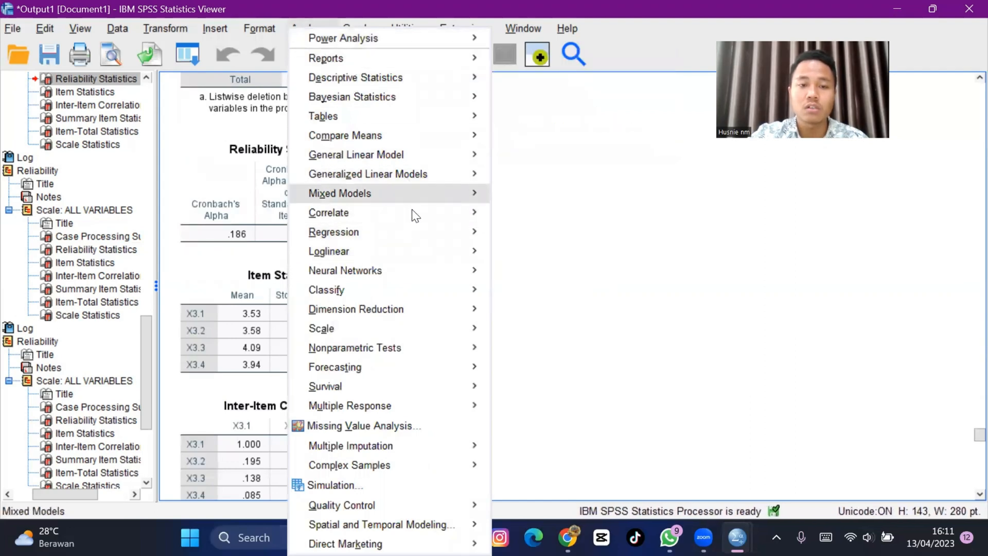
mouse_move(413, 219)
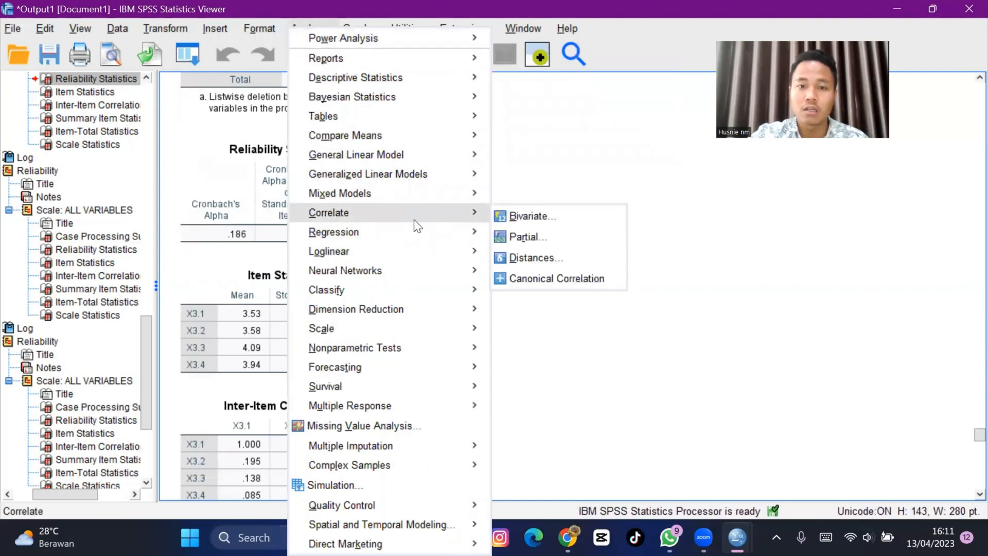
left_click(512, 218)
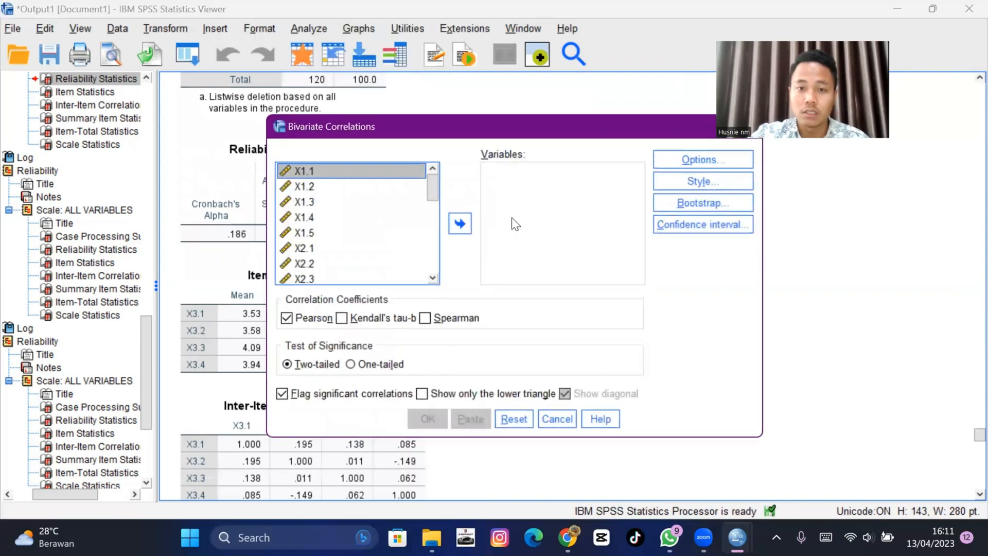
left_click(378, 171)
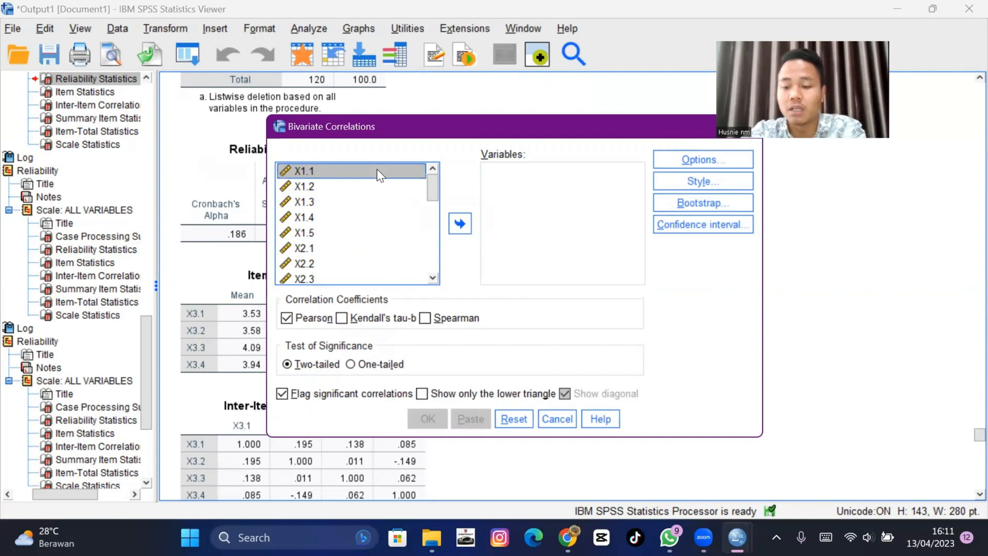
key("shift+Down")
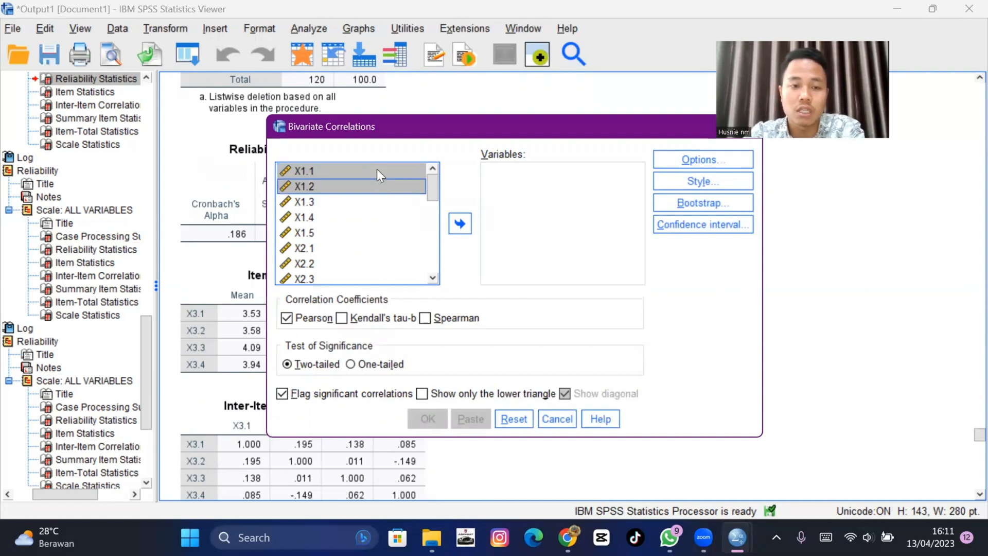
key("shift+Down")
key("shift+Down")
key("shift+Down")
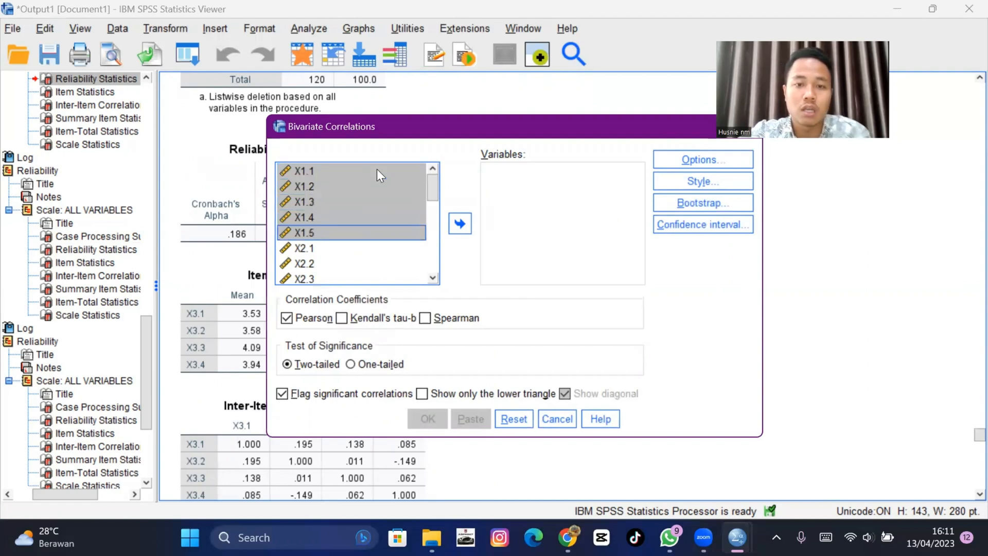
left_click(461, 222)
- Add the Harga [X1] total to the Variables list and run the Pearson correlation
scroll(361, 210, "down", 2)
scroll(361, 210, "down", 3)
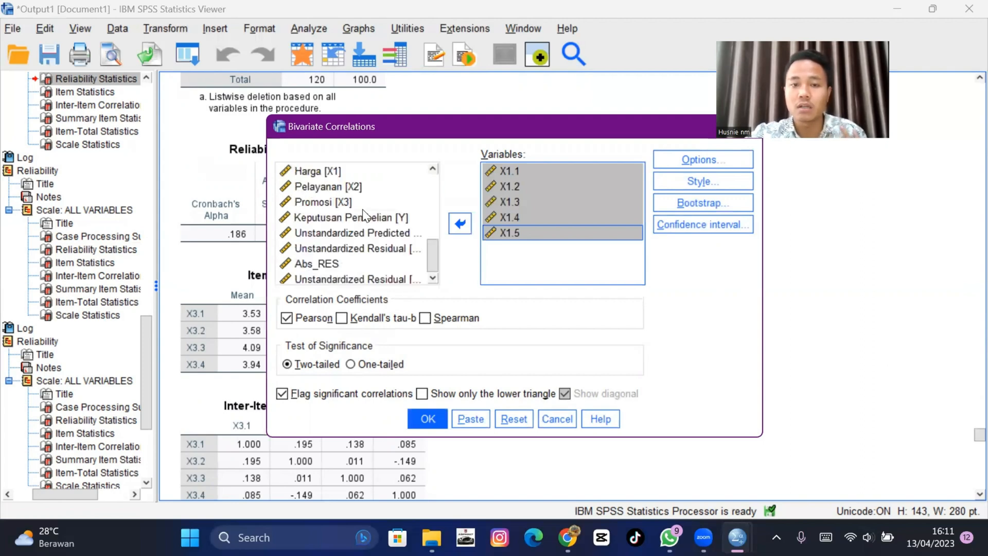
left_click(338, 171)
left_click(459, 223)
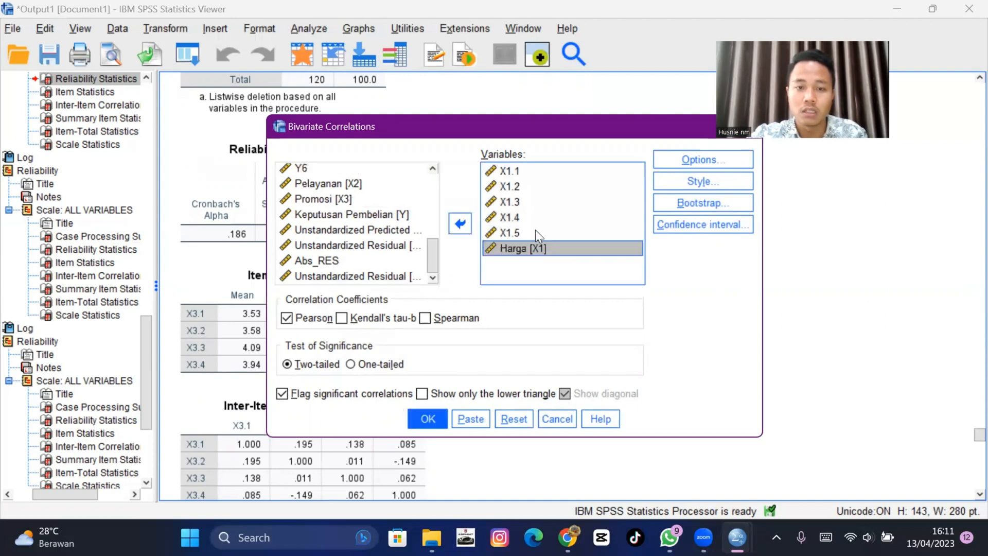
left_click(428, 419)
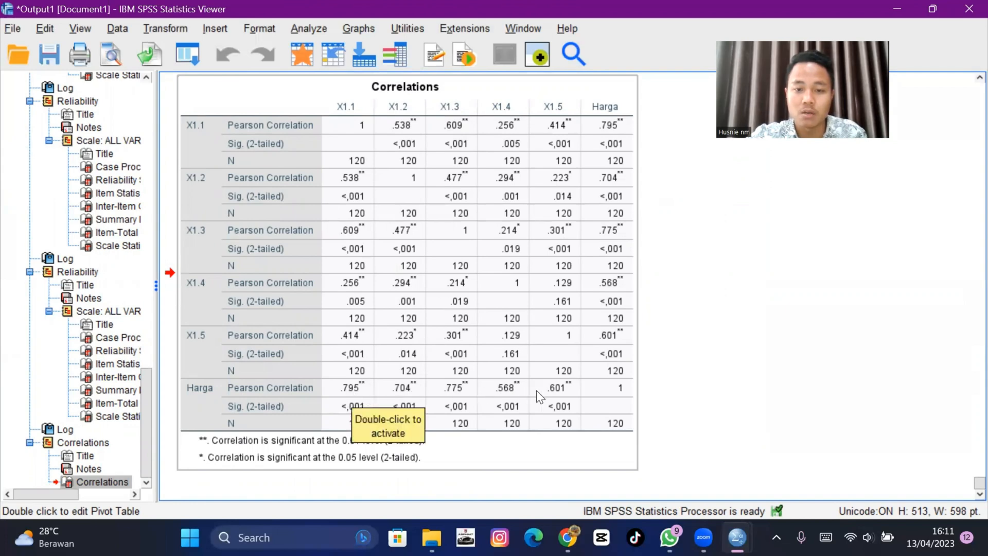
- Reopen Bivariate Correlations and remove X1.1 through X1.5 and Harga [X1] from the Variables list
left_click(319, 29)
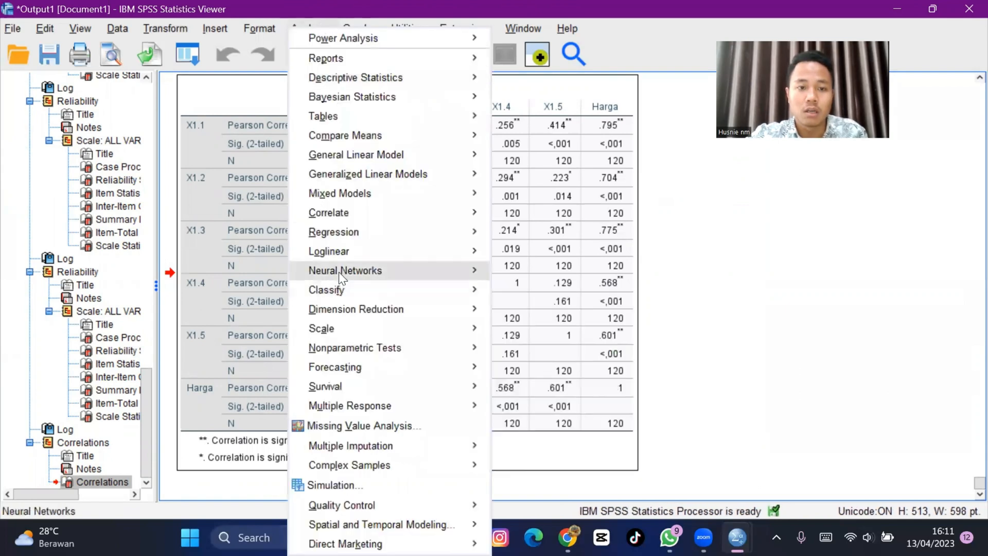
left_click(765, 295)
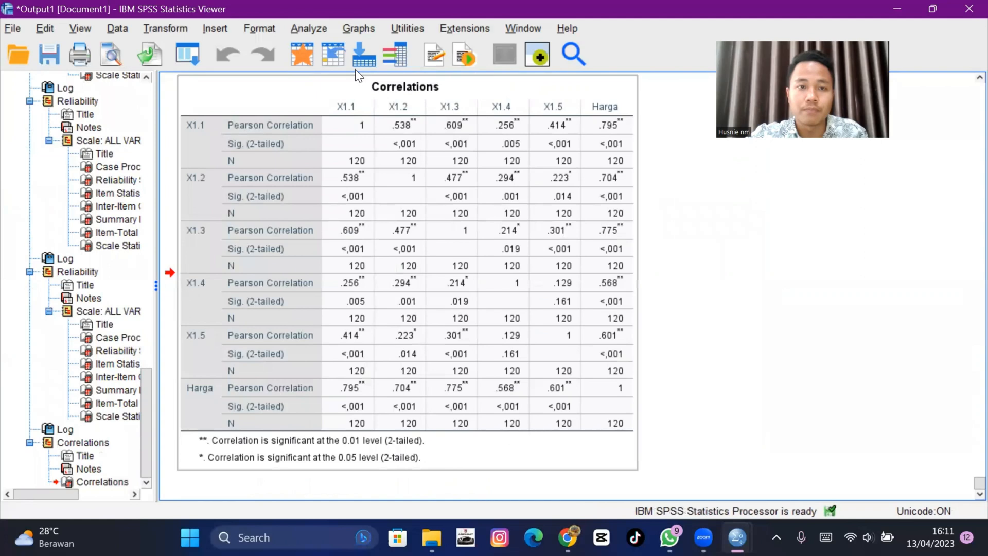
left_click(304, 31)
mouse_move(385, 215)
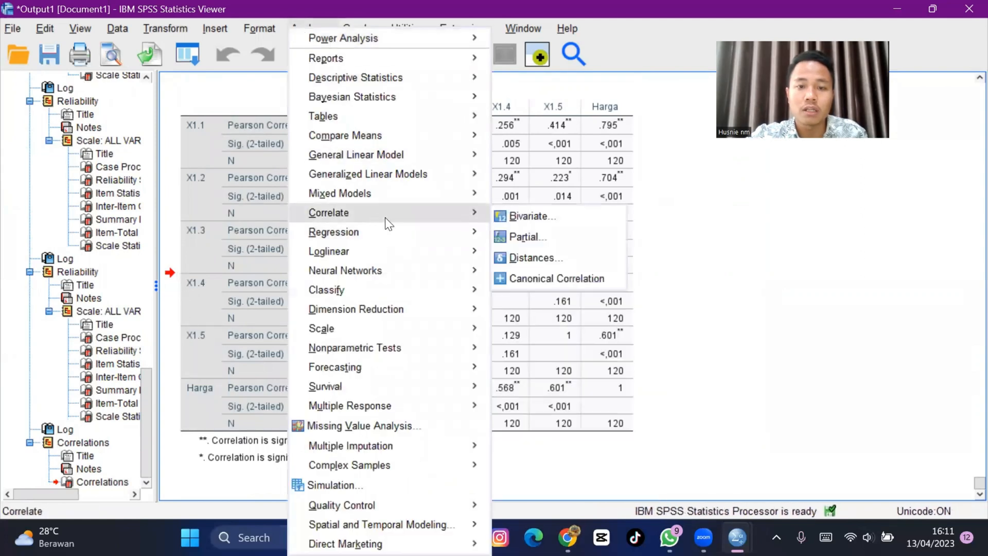
left_click(501, 216)
left_click(491, 170)
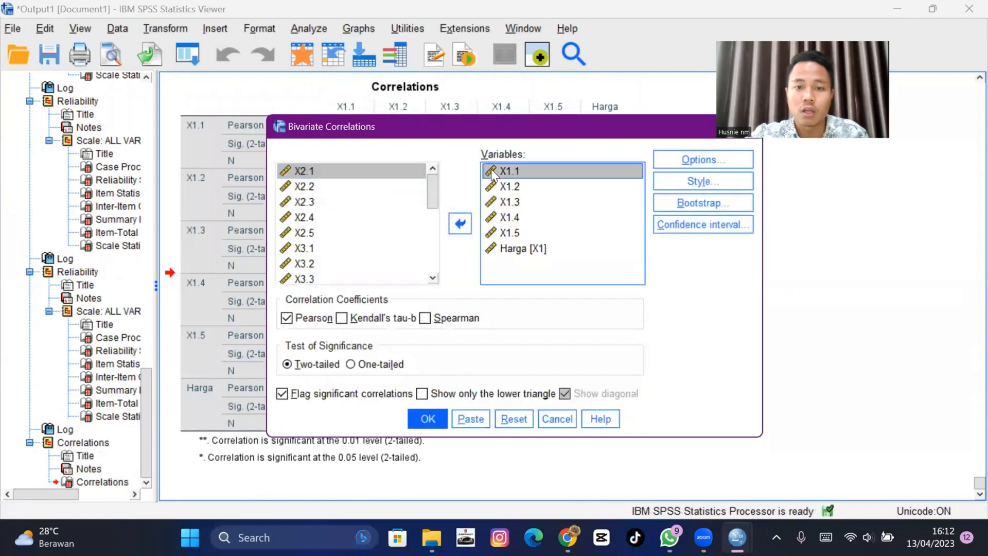
key("shift+Down")
key("shift+Down")
key("shift+Down")
key("shift+Down")
key("shift+Down")
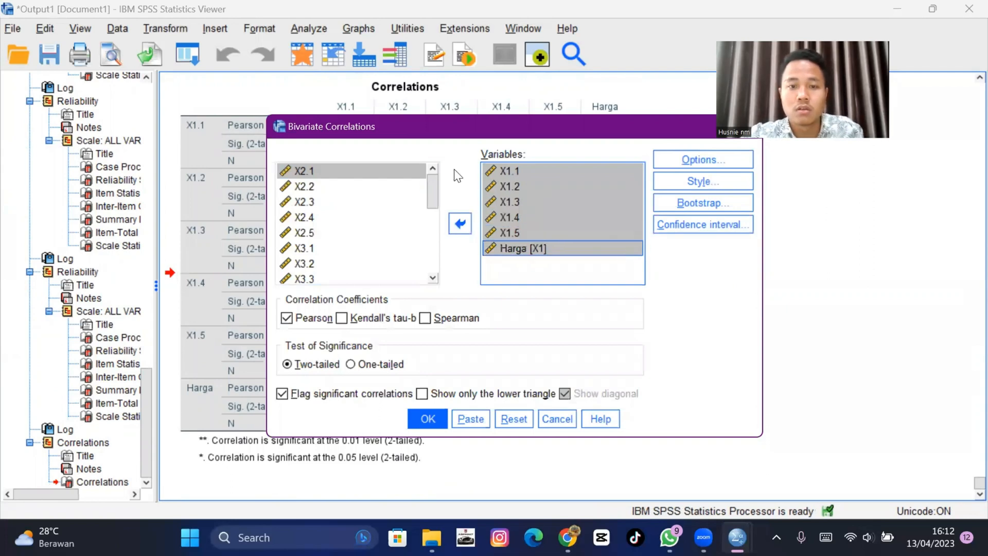
left_click(461, 224)
- Add items X2.1 through X2.5 and the Pelayanan [X2] total to the Variables list and run the correlation
scroll(371, 225, "down", 1)
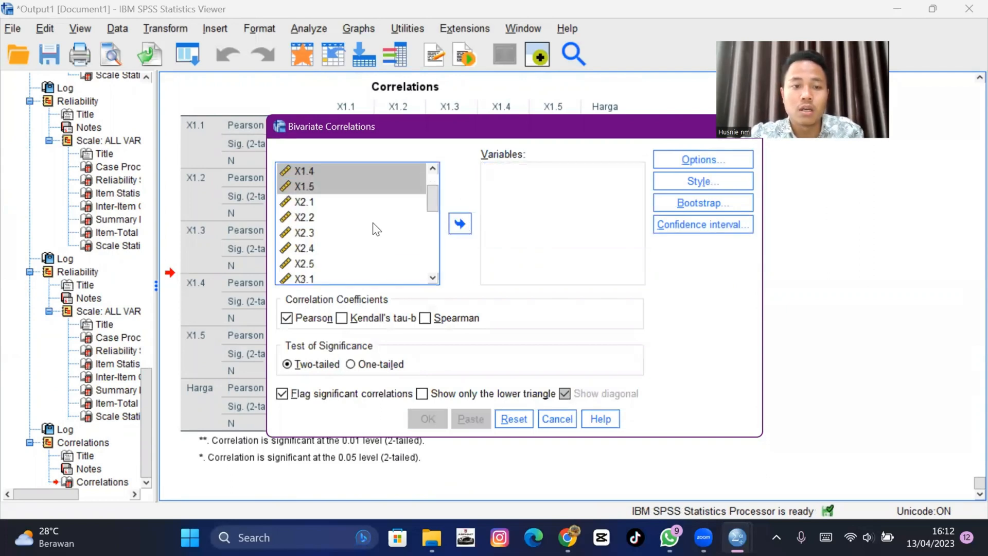
left_click(367, 202)
key("shift+Down")
key("shift+Down")
key("shift+Down")
key("shift+Down")
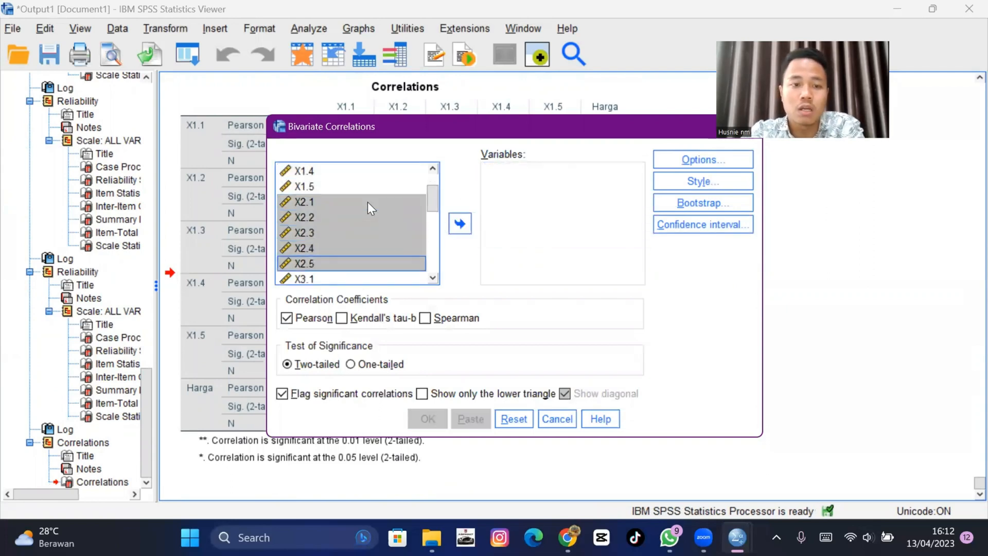
left_click(459, 223)
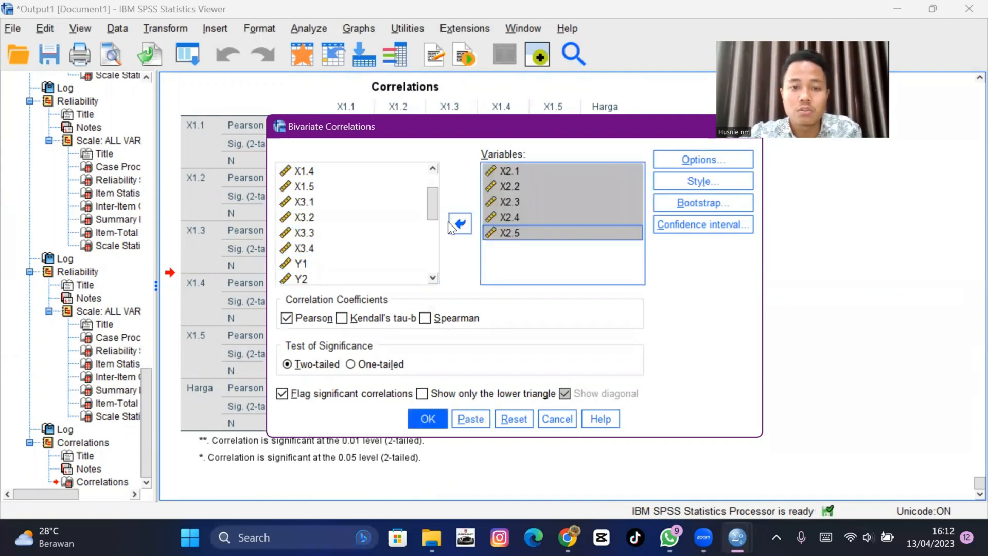
scroll(381, 227, "down", 2)
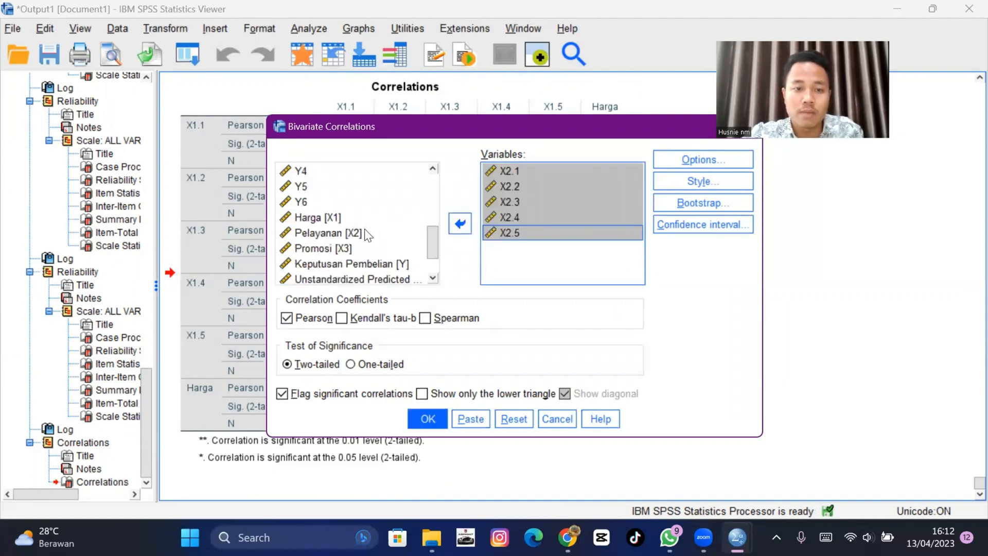
left_click(365, 232)
left_click(460, 223)
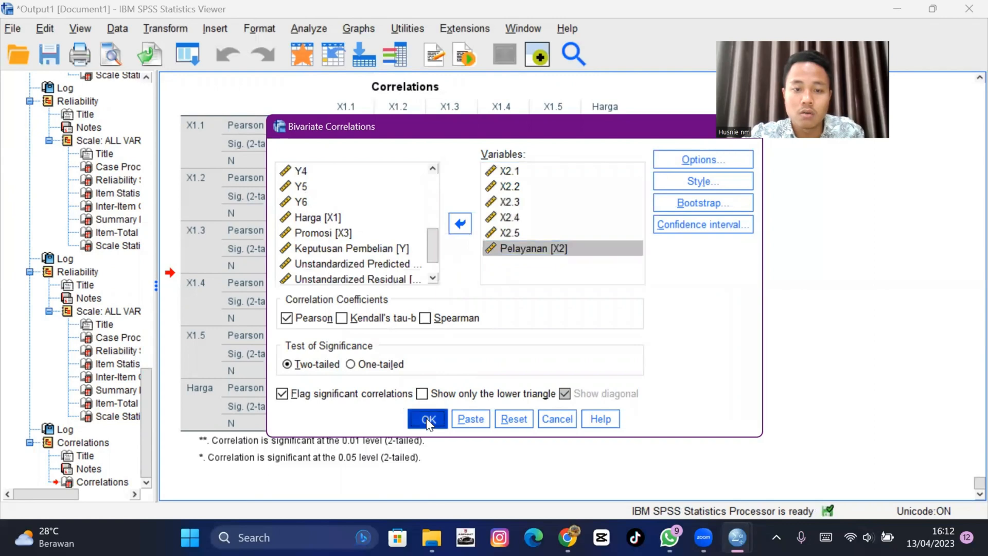
left_click(427, 420)
- Reopen Bivariate Correlations and remove X2.1 through X2.5 and Pelayanan [X2] from the Variables list
left_click(305, 29)
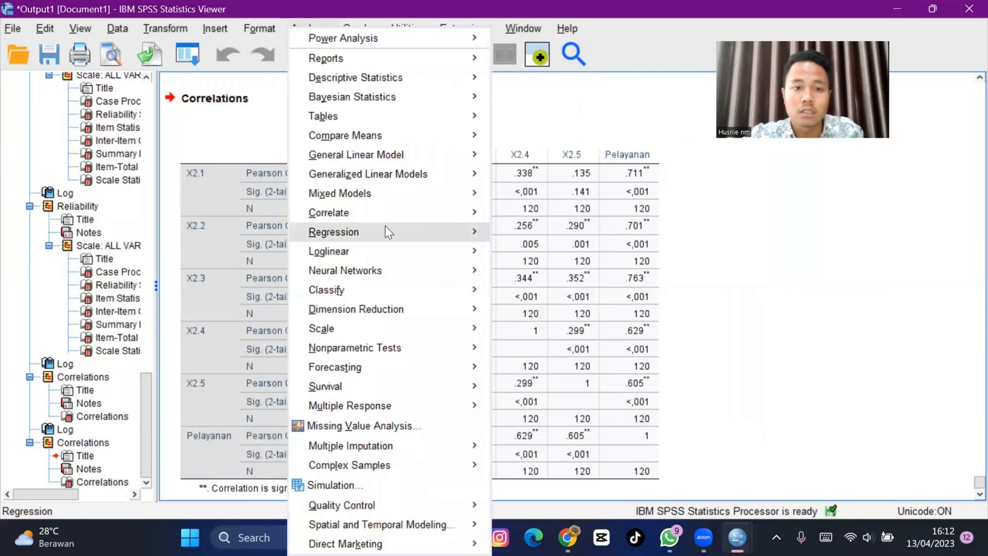
mouse_move(453, 212)
left_click(515, 211)
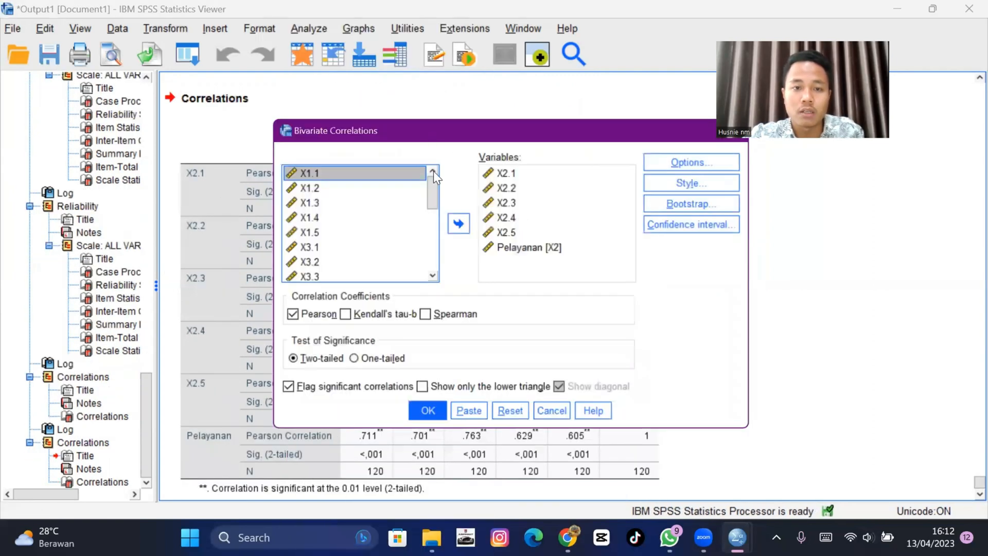
left_click(499, 168)
key("shift+Down")
key("shift+Down")
key("shift+Down")
key("shift+Down")
key("shift+Down")
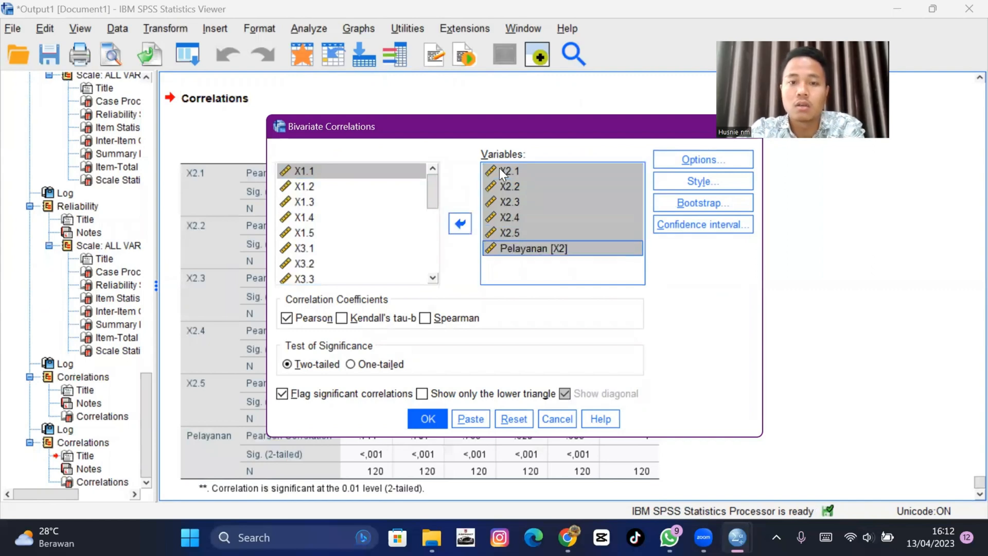
left_click(456, 222)
- Add items X3.1 through X3.4 and the Promosi [X3] total to the Variables list and run the correlation
scroll(380, 222, "down", 2)
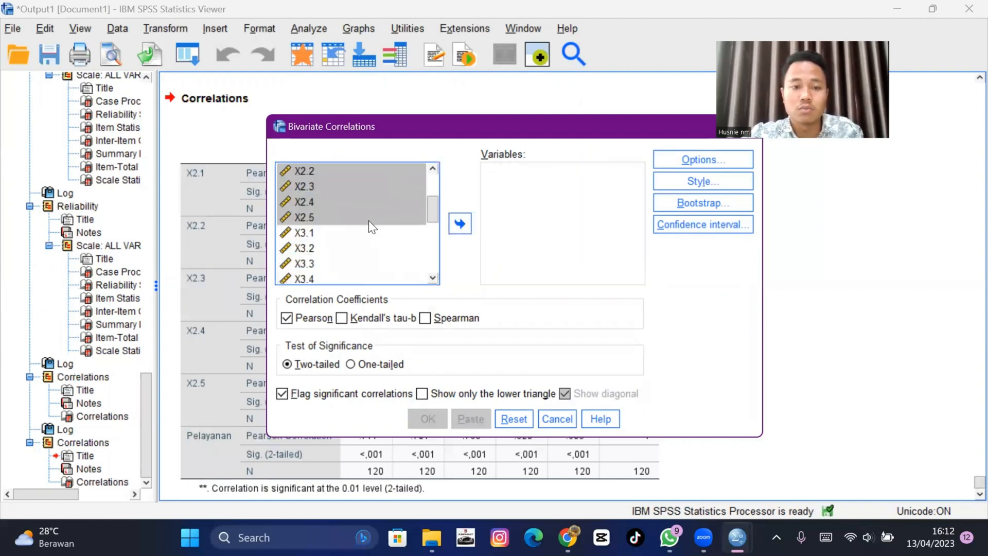
left_click(363, 232)
key("shift+Down")
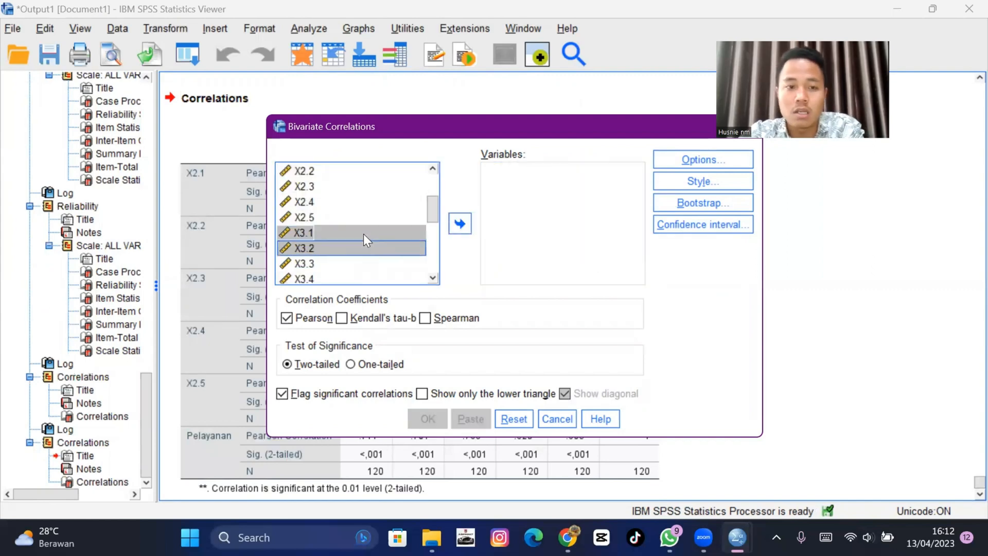
key("shift+Down")
key("shift+Down")
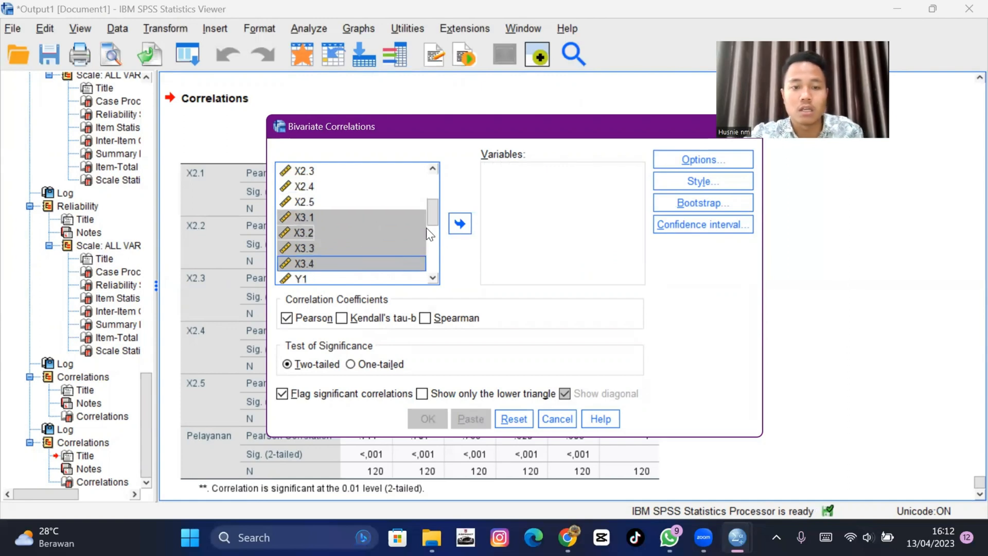
left_click(459, 223)
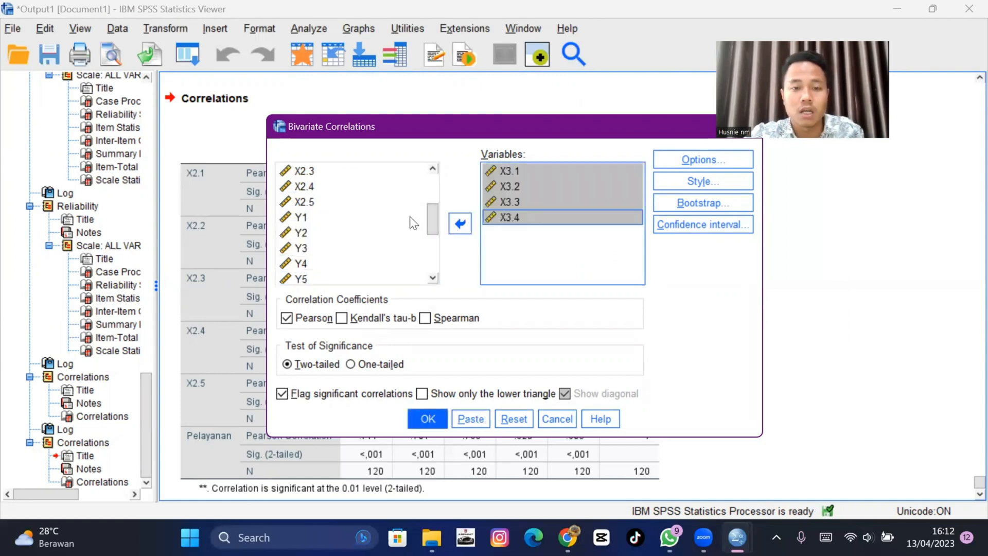
scroll(410, 222, "down", 2)
left_click(360, 253)
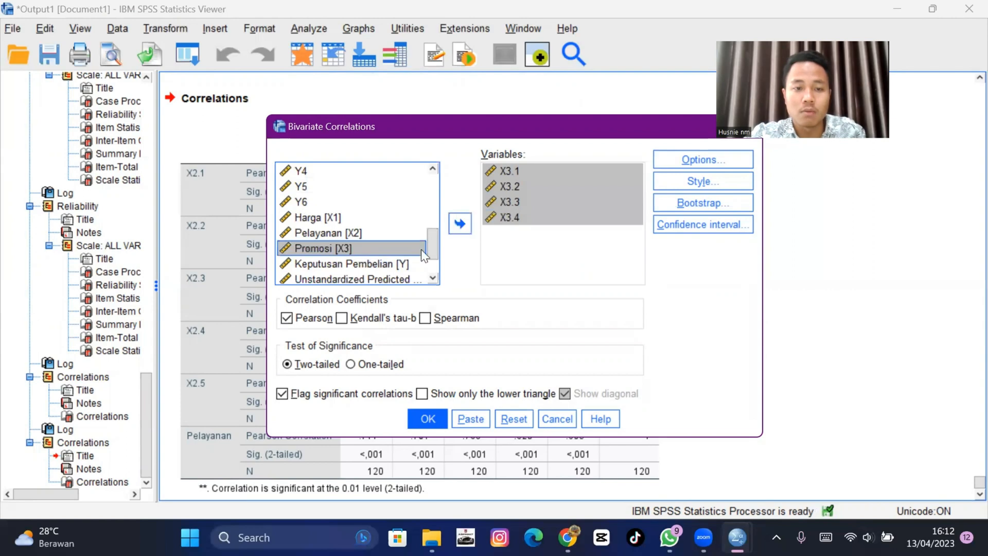
left_click(460, 223)
left_click(427, 418)
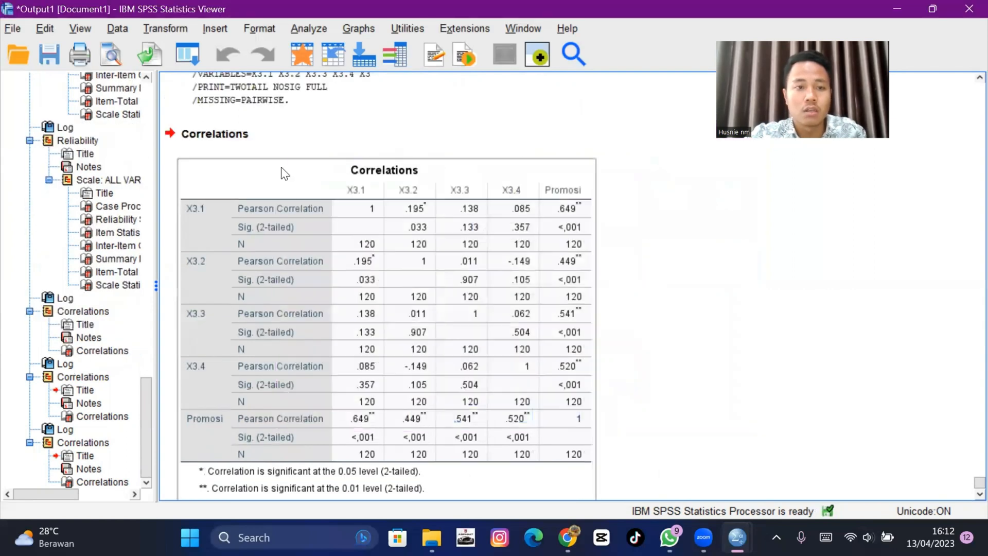
- Reopen Bivariate Correlations and remove X3.1 through X3.4 and Promosi [X3] from the Variables list
left_click(305, 30)
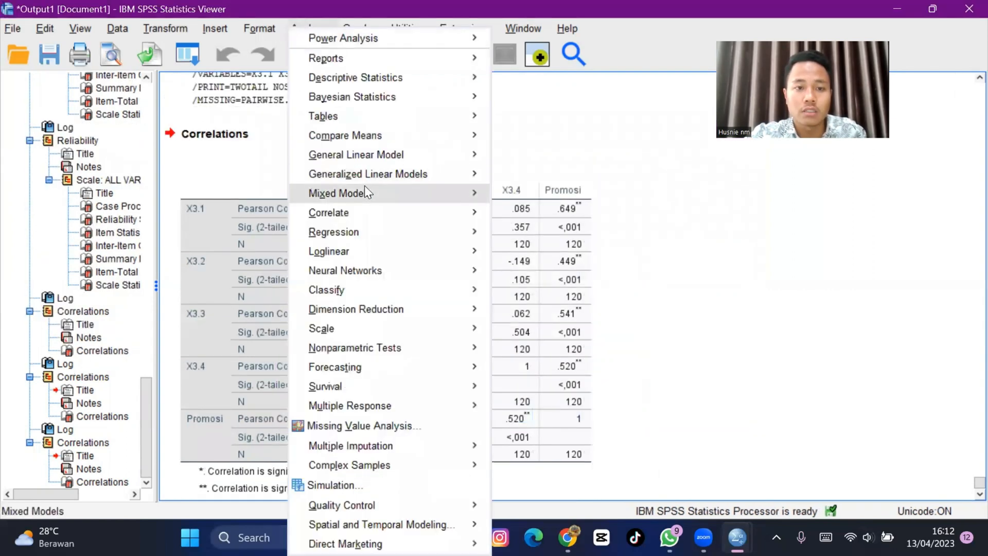
mouse_move(371, 214)
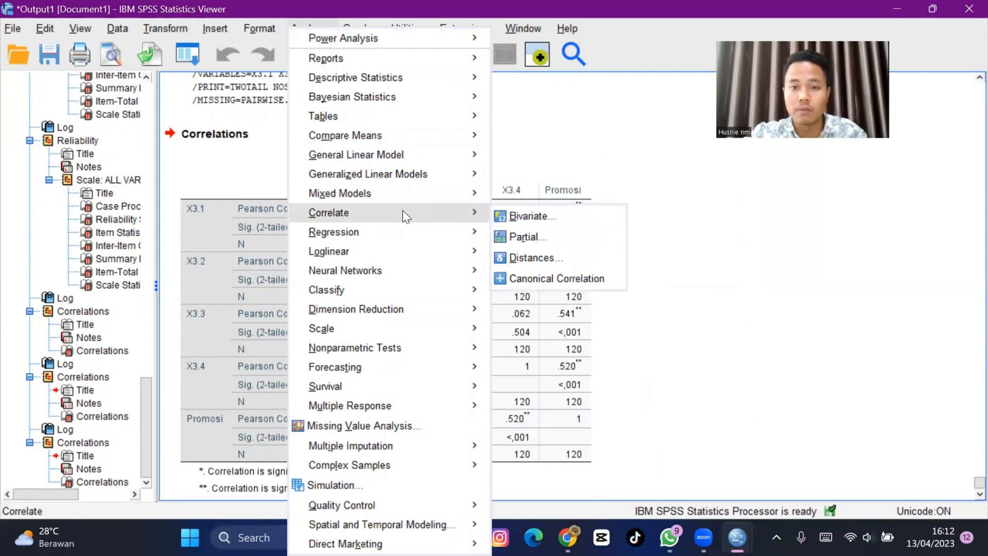
left_click(513, 216)
left_click(519, 175)
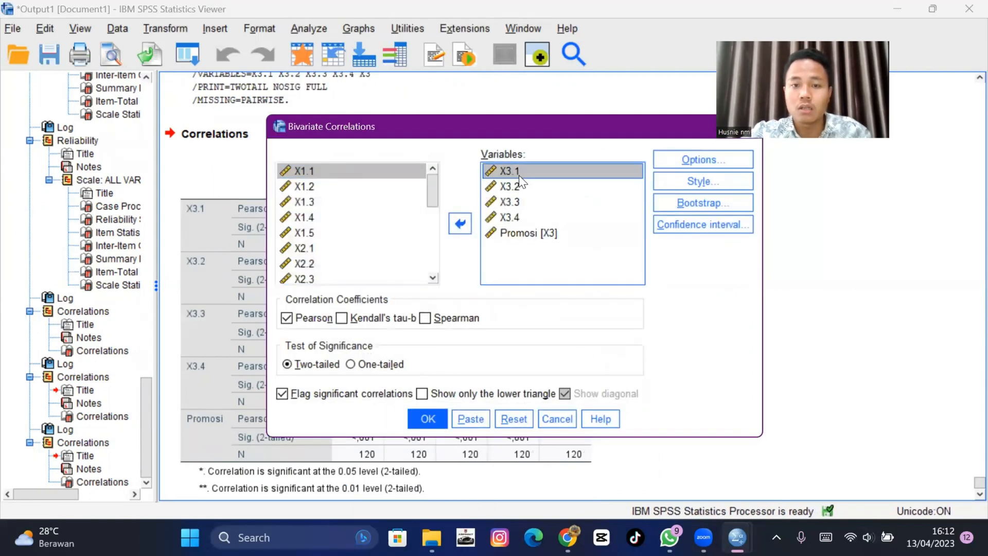
key("shift+Down")
key("shift+Down")
key("shift+Down")
key("shift+Down")
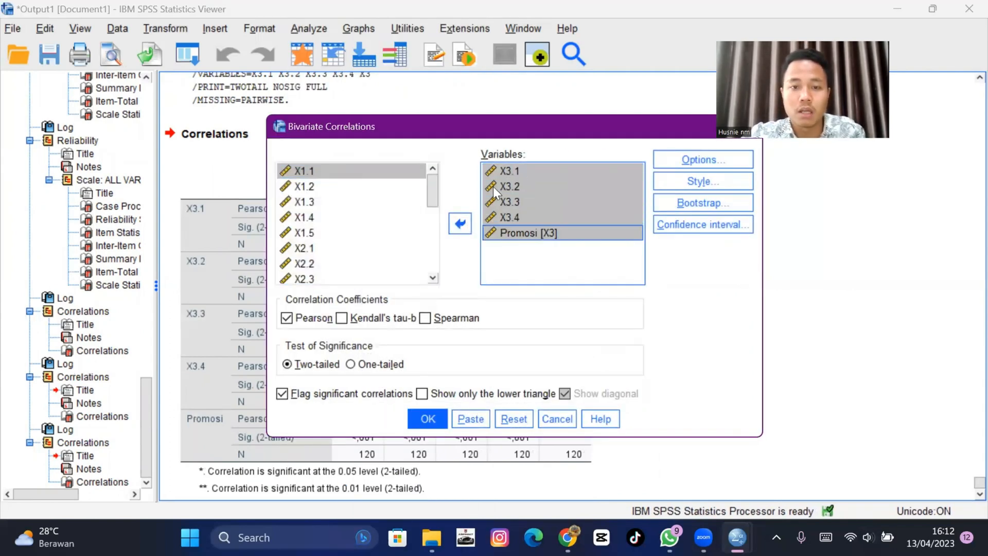
left_click(465, 216)
- Add items Y1 through Y6 and the Keputusan Pembelian [Y] total to the Variables list and run the correlation
scroll(373, 215, "down", 3)
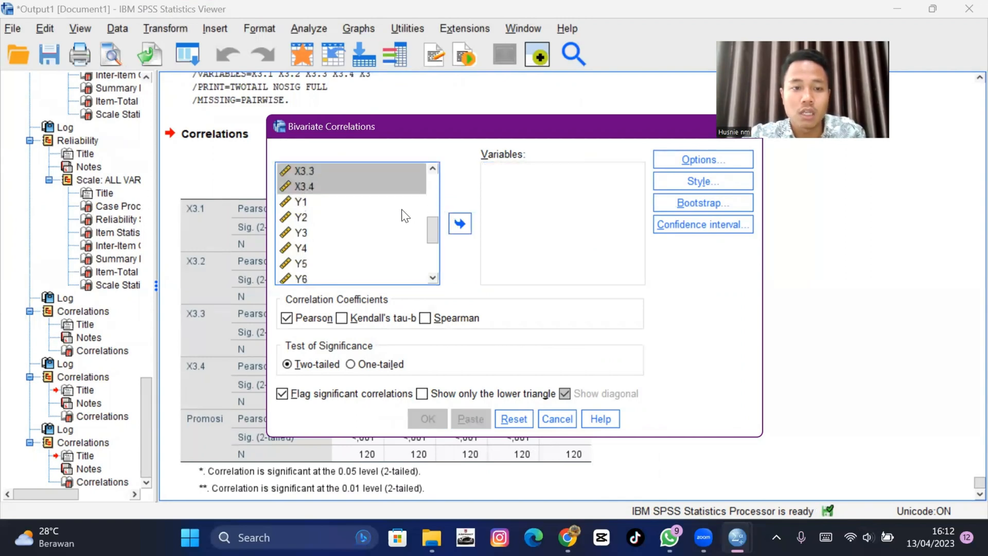
left_click(371, 206)
key("shift+Down")
key("shift+Down")
key("shift+Down")
key("shift+Down")
key("shift+Down")
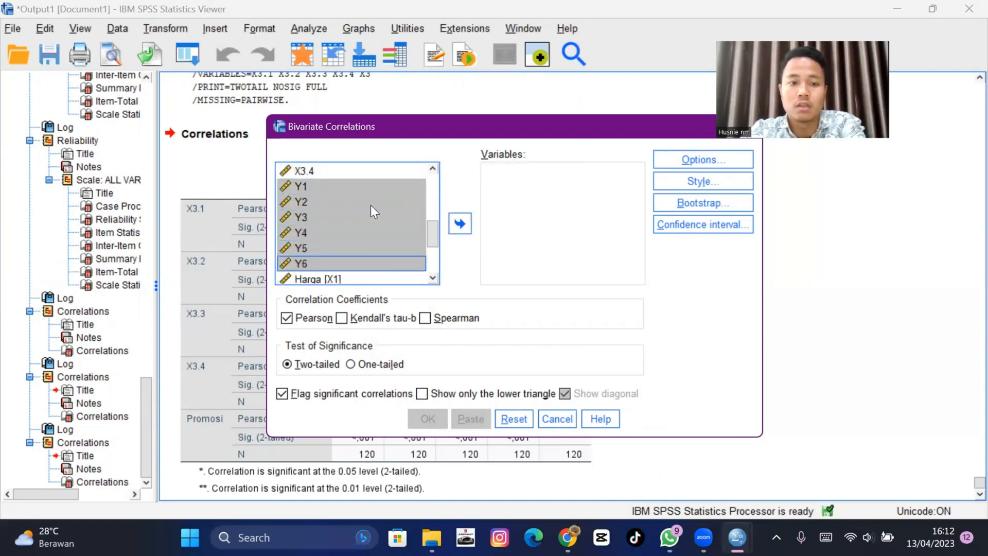
key("shift+Down")
key("shift+Up")
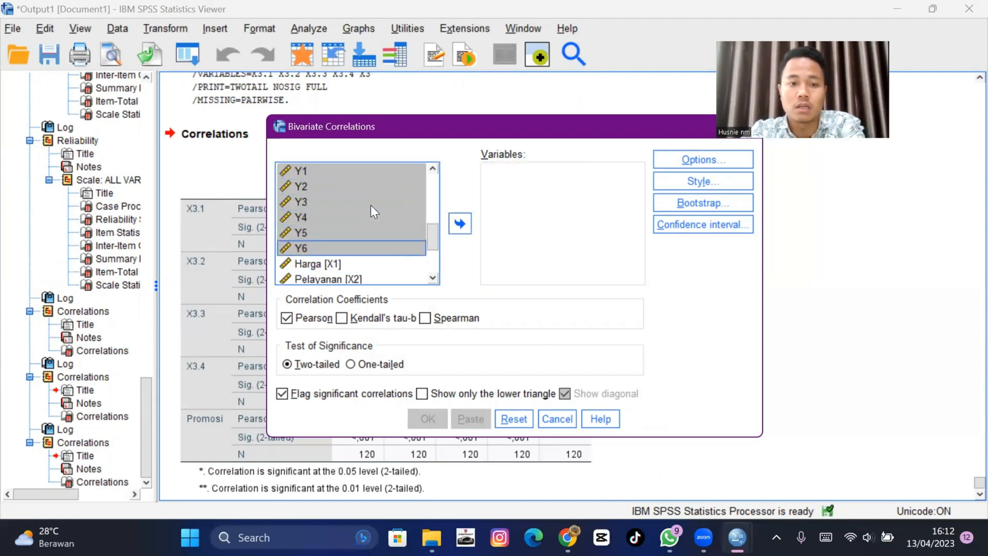
left_click(458, 218)
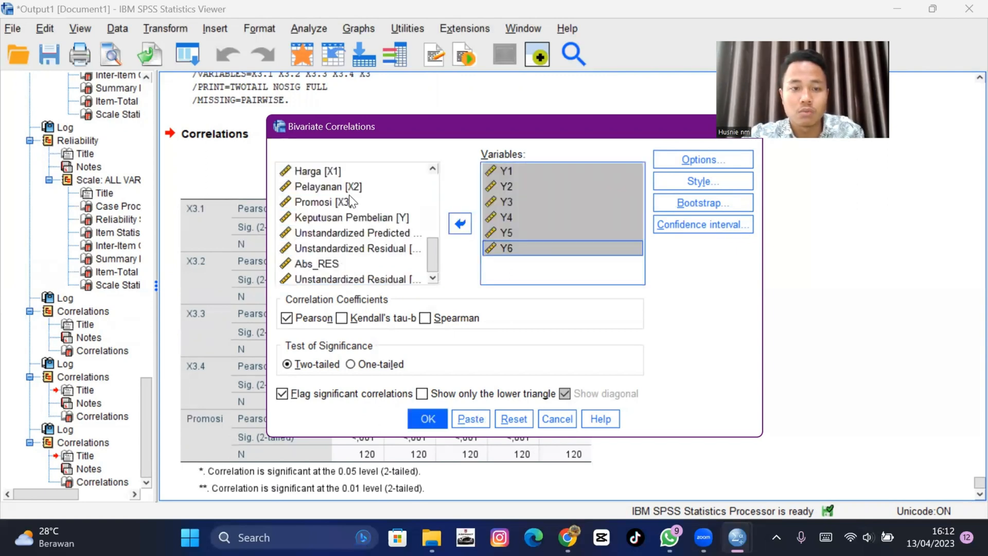
left_click(362, 219)
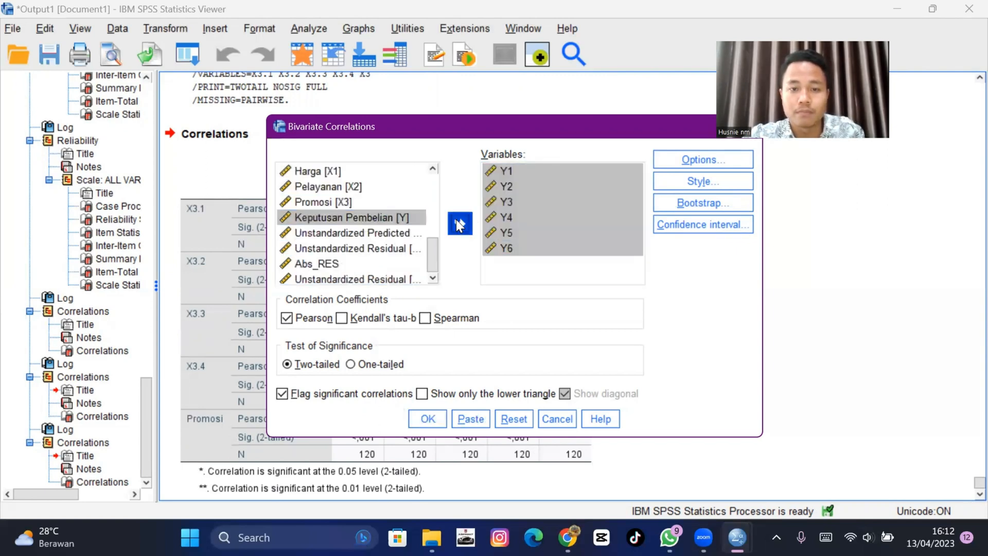
left_click(456, 219)
left_click(425, 414)
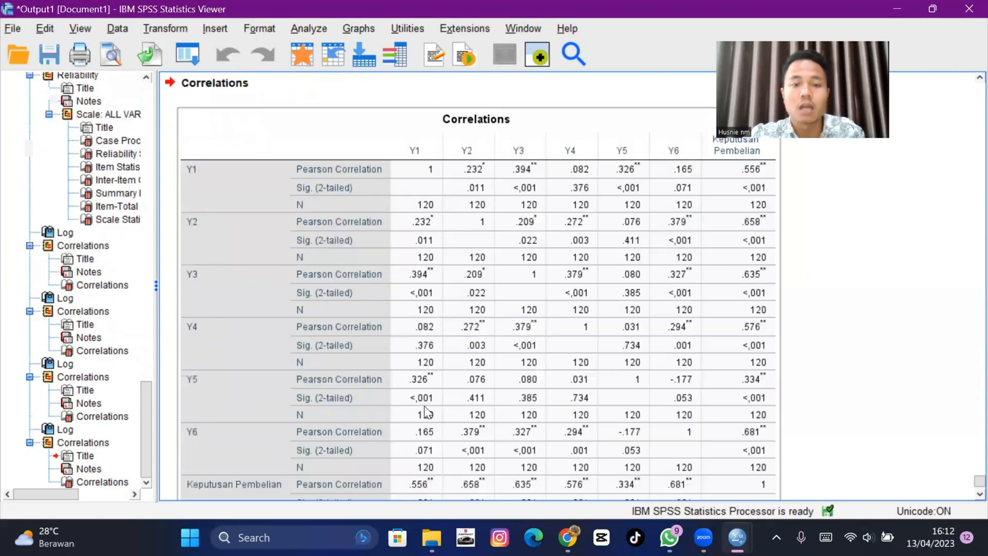
- Scroll through the output to review the reliability and item-total correlation tables for each variable
scroll(464, 271, "up", 15)
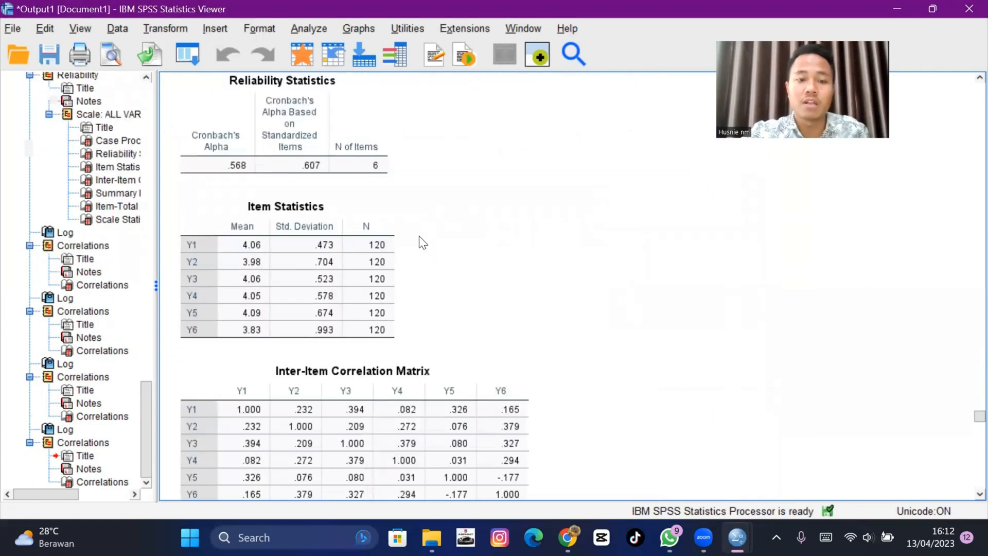
scroll(419, 236, "up", 6)
scroll(419, 235, "down", 10)
scroll(419, 235, "down", 15)
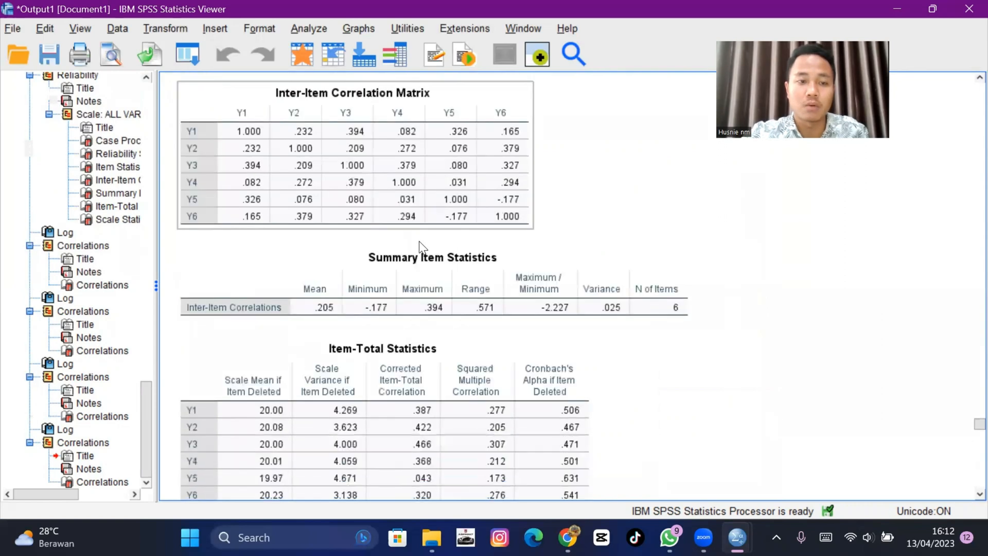
left_click(412, 223)
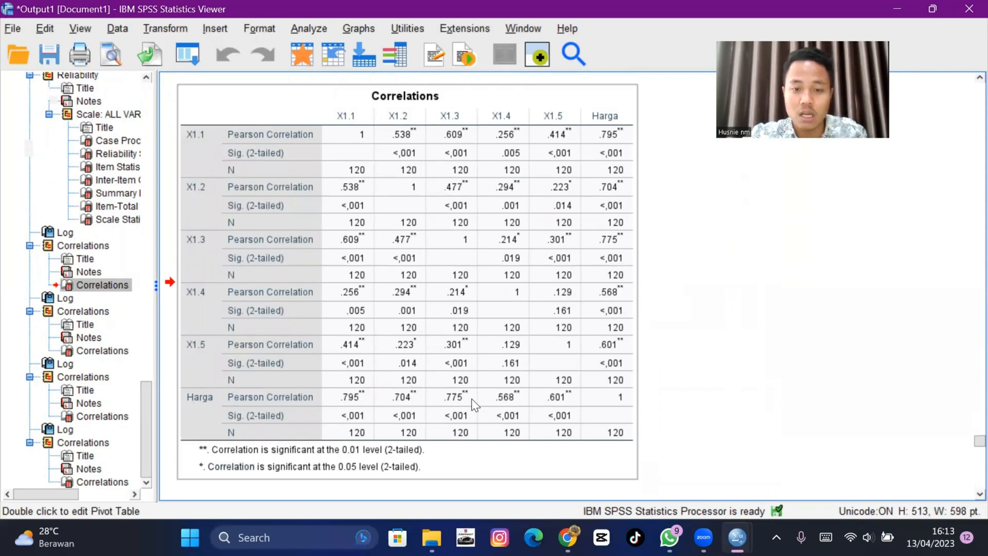
scroll(251, 342, "down", 6)
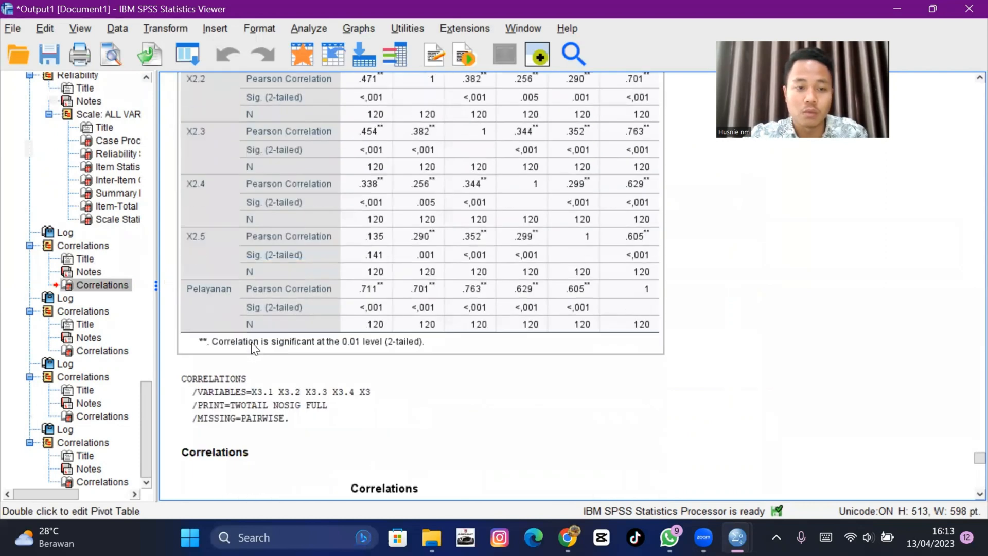
left_click(262, 270)
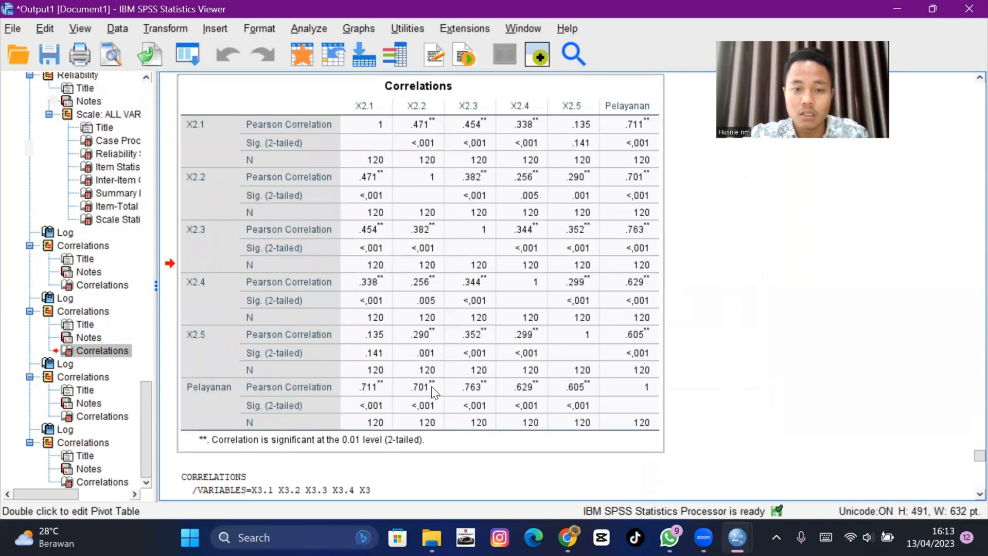
scroll(409, 320, "down", 8)
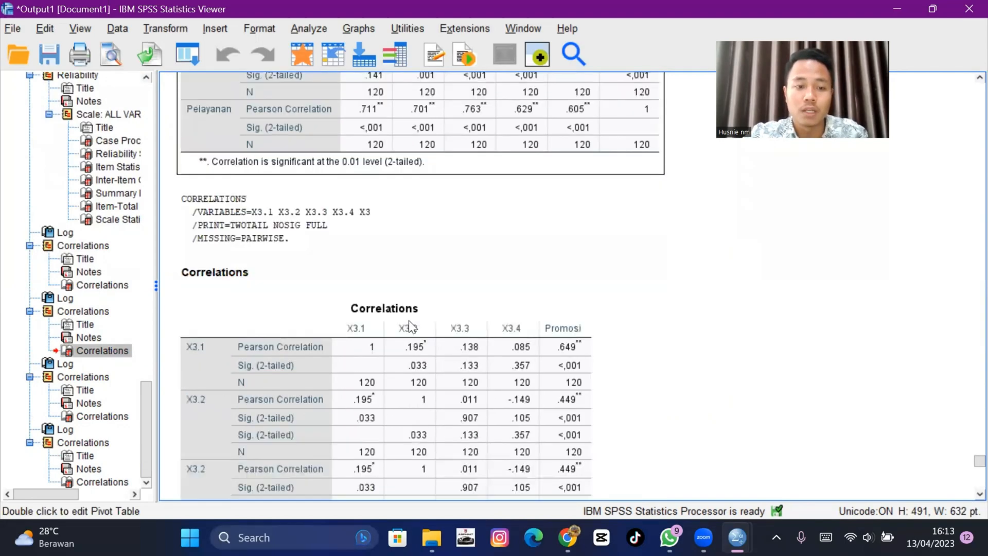
left_click(367, 265)
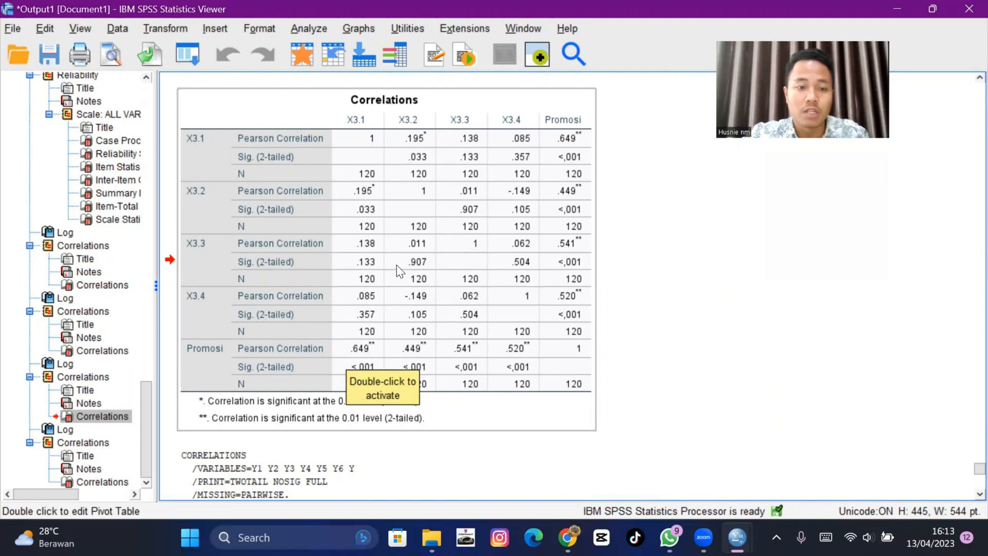
scroll(397, 265, "down", 10)
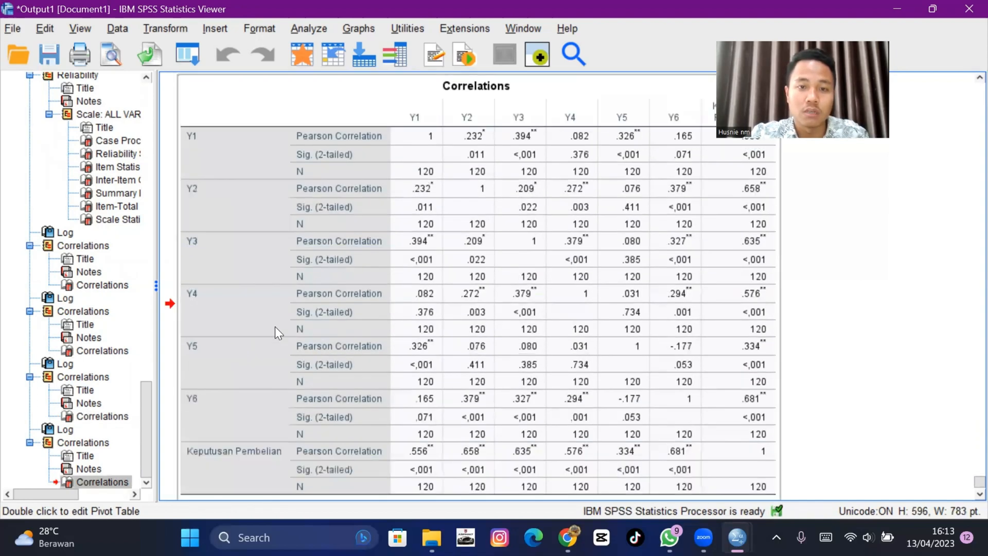
scroll(276, 327, "down", 3)
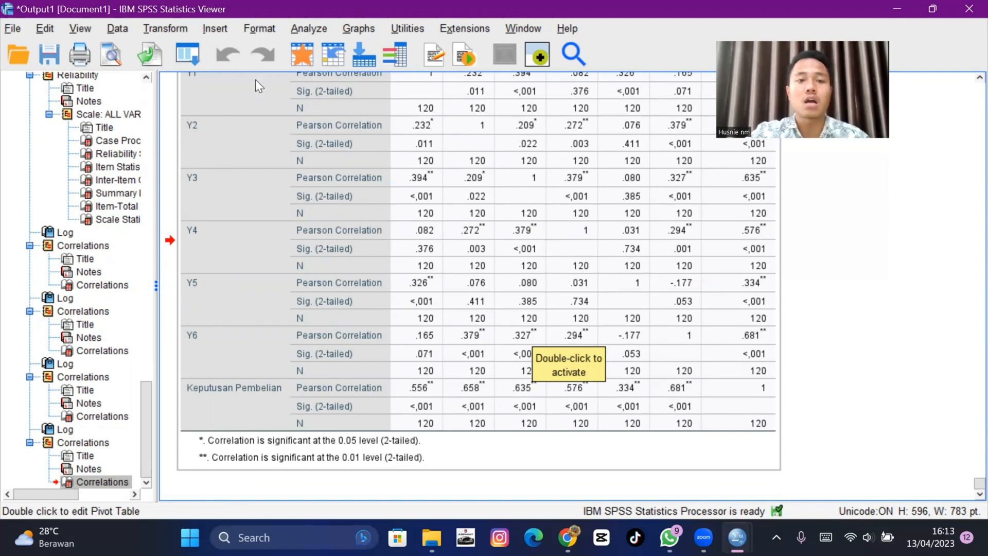
- Open Linear Regression, replace the dependent Abs_RES with Keputusan Pembelian [Y], and run the regression
left_click(312, 27)
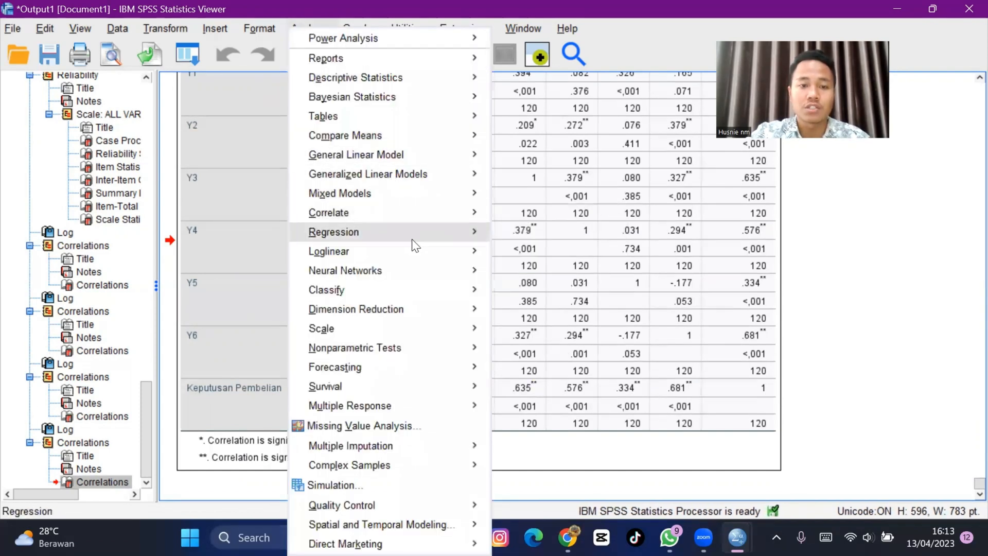
mouse_move(462, 240)
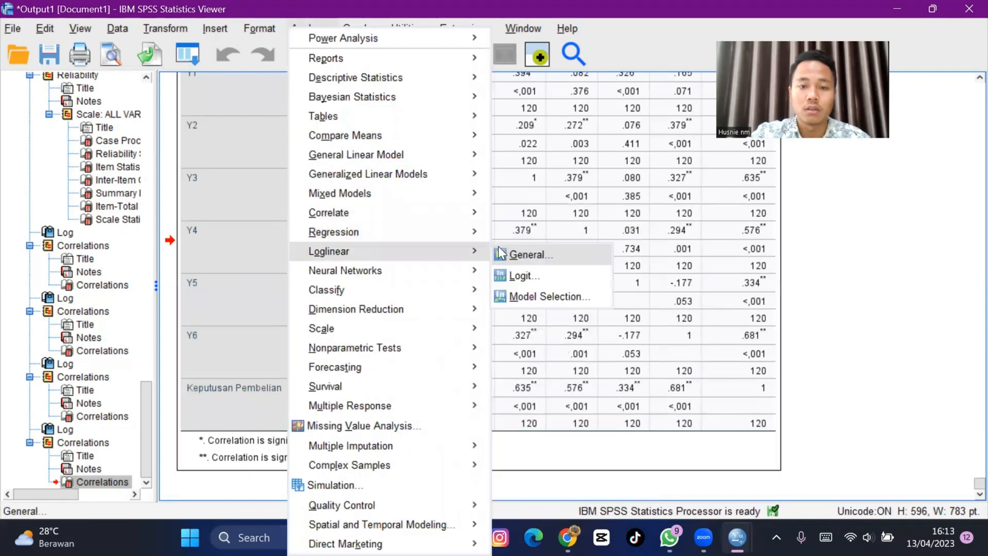
left_click(536, 256)
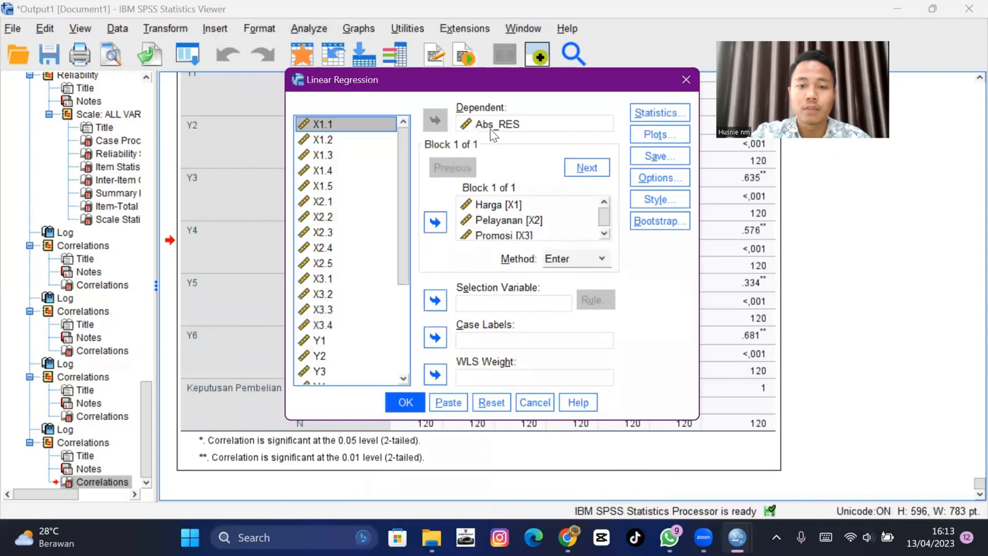
left_click(492, 128)
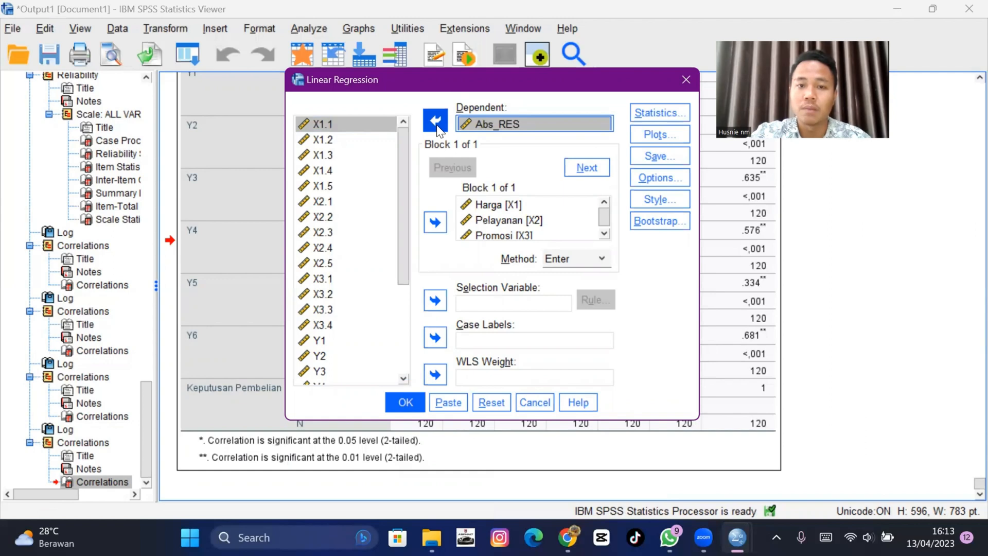
left_click(435, 121)
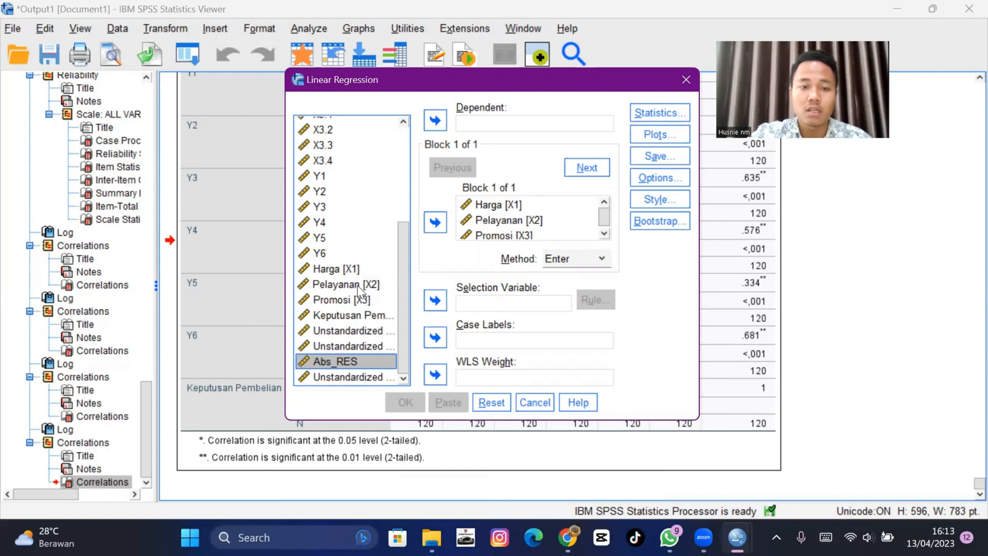
left_click(358, 314)
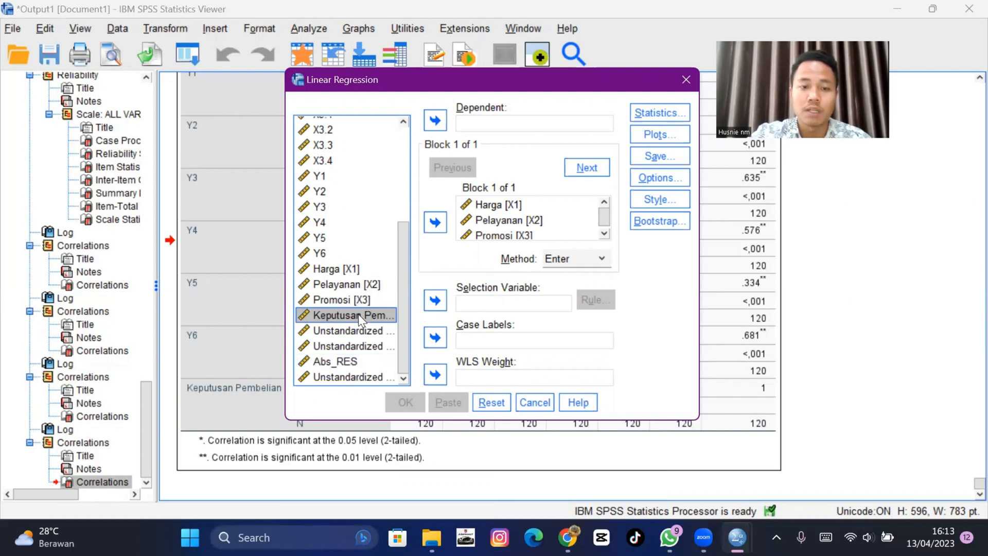
left_click(438, 122)
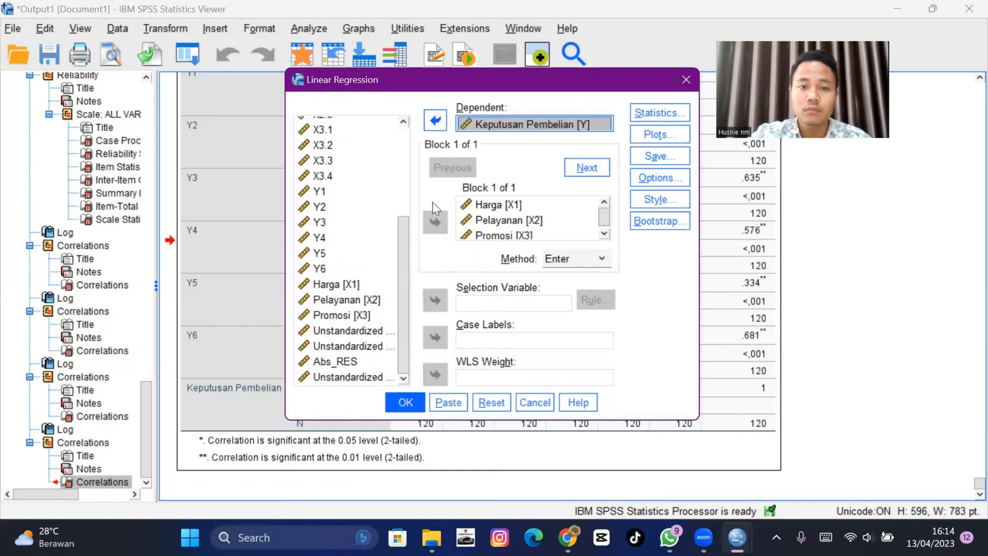
left_click(405, 403)
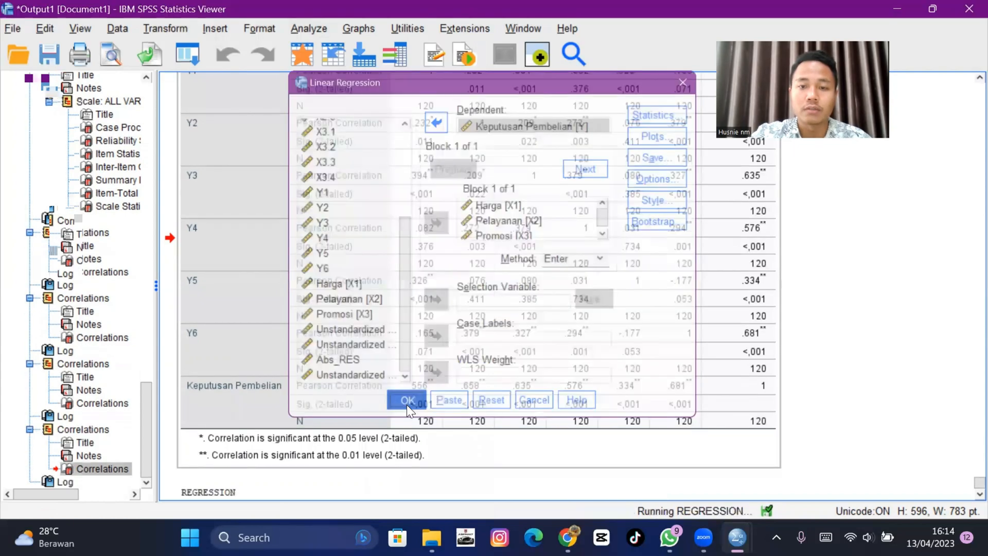
- Review the regression output: model summary, ANOVA, coefficients, collinearity and casewise diagnostics, residual statistics and scatterplot
scroll(334, 216, "down", 20)
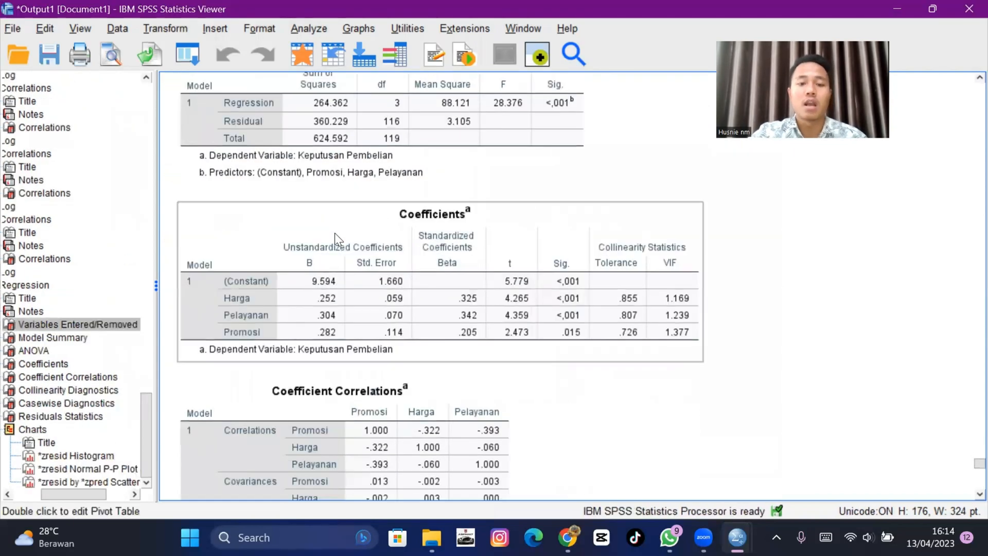
scroll(339, 260, "down", 5)
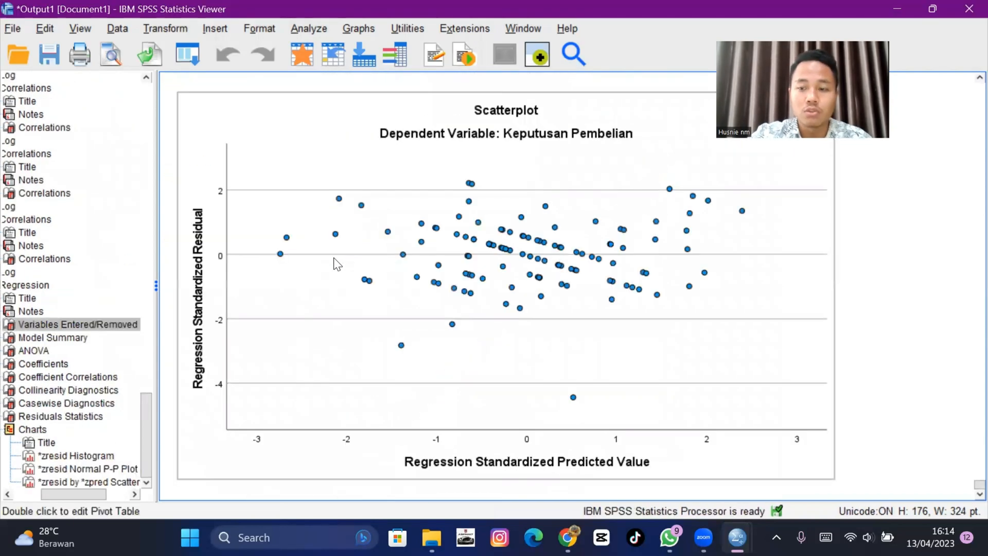
scroll(325, 261, "up", 15)
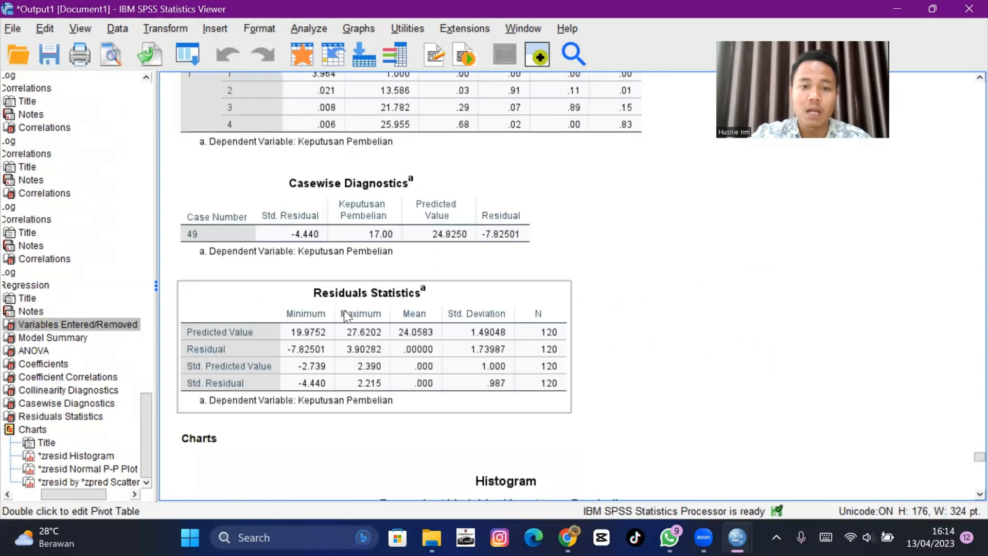
left_click(366, 243)
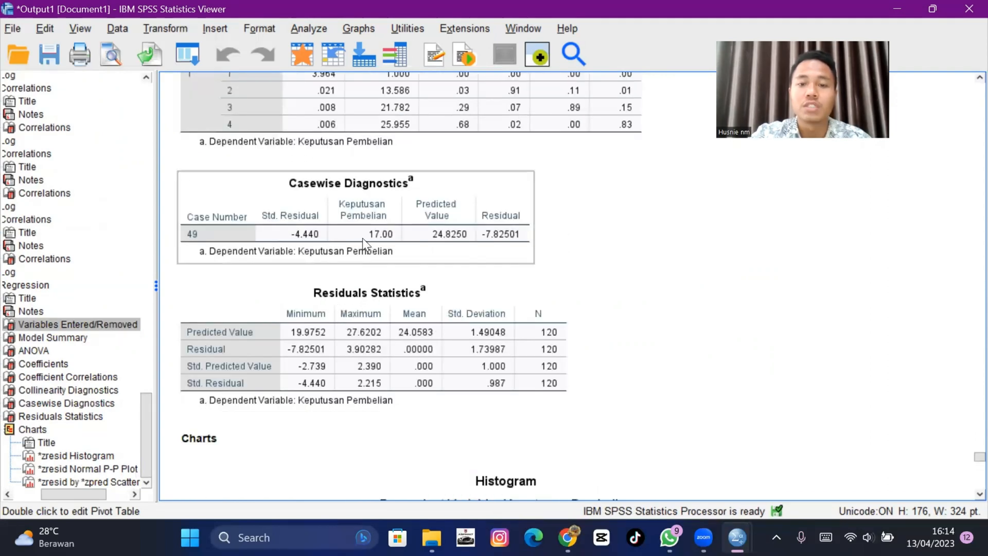
scroll(362, 238, "up", 4)
left_click(363, 238)
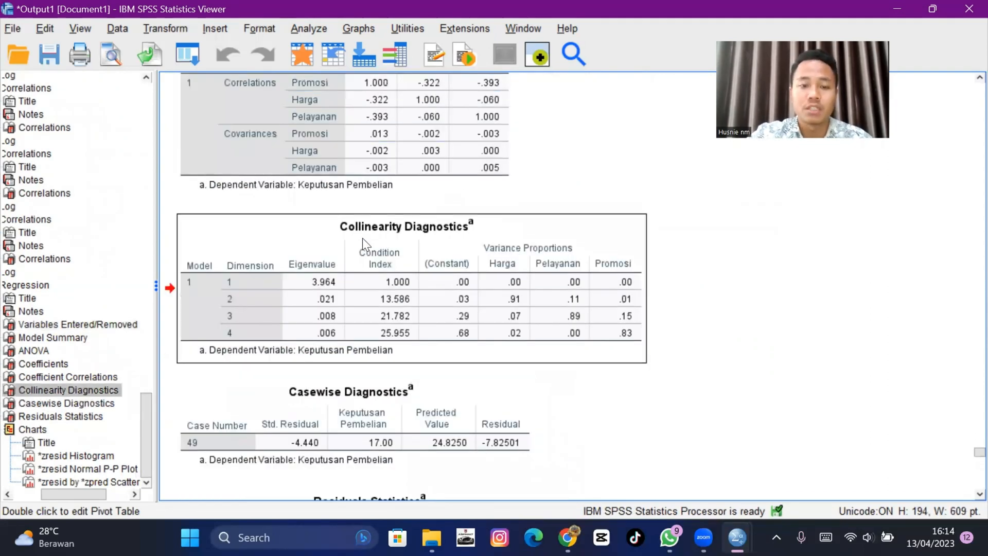
scroll(362, 238, "up", 5)
scroll(363, 238, "up", 3)
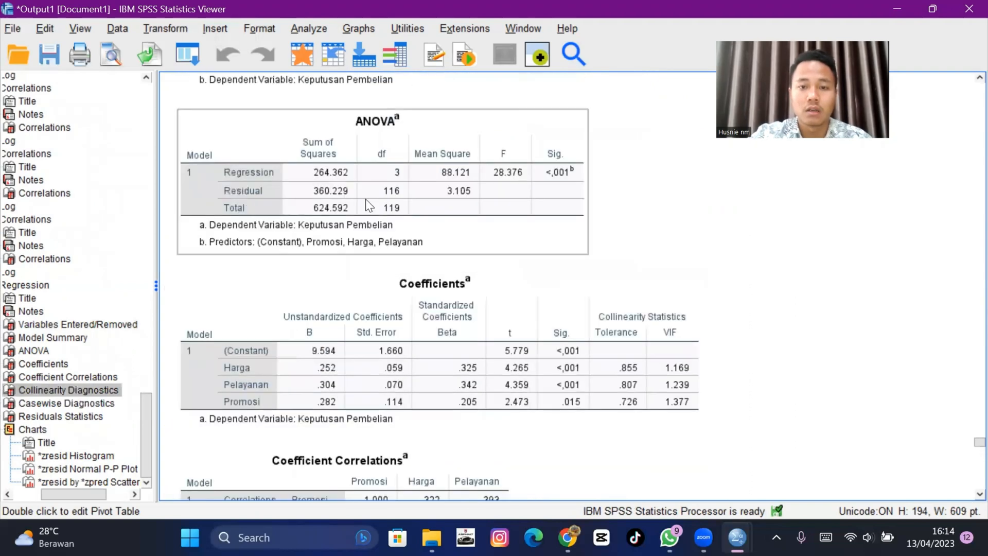
left_click(366, 181)
left_click(393, 299)
scroll(393, 300, "up", 4)
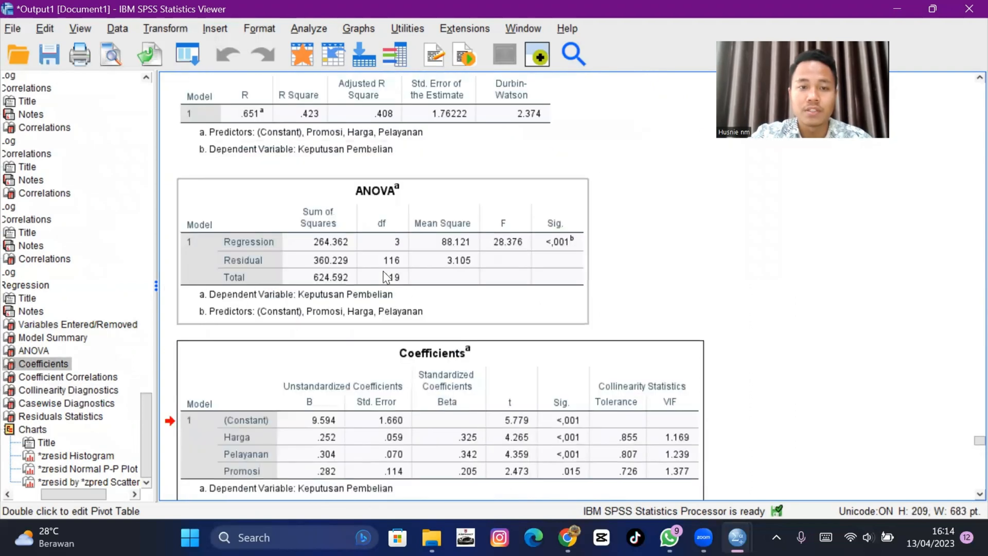
left_click(368, 180)
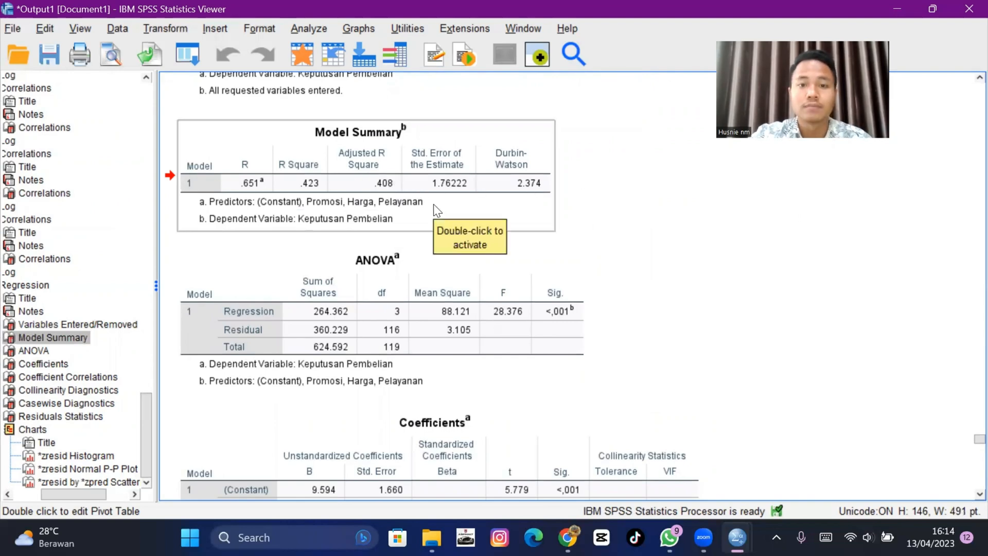
scroll(433, 204, "up", 5)
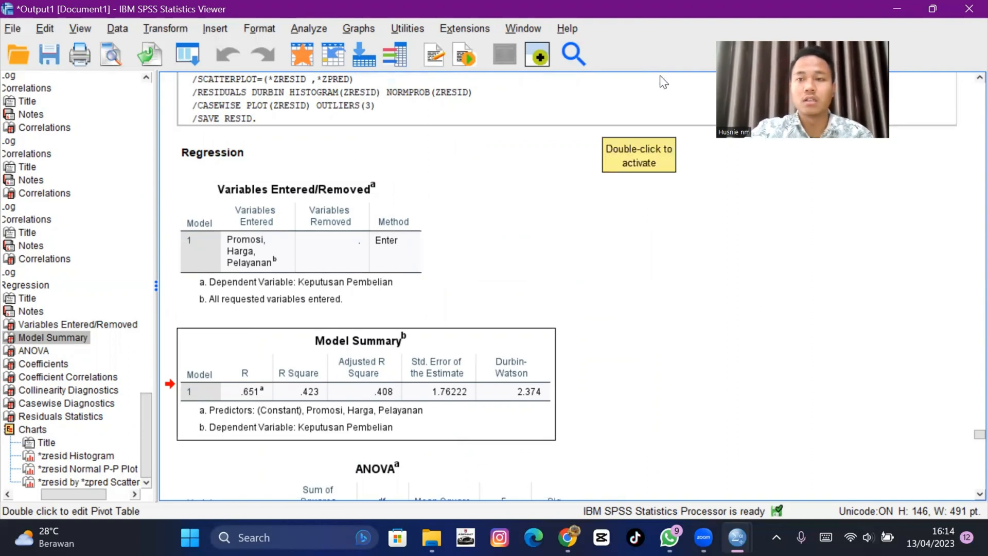
- Minimise the output viewer and switch to the SPSS interpretation PDF in the browser
left_click(896, 11)
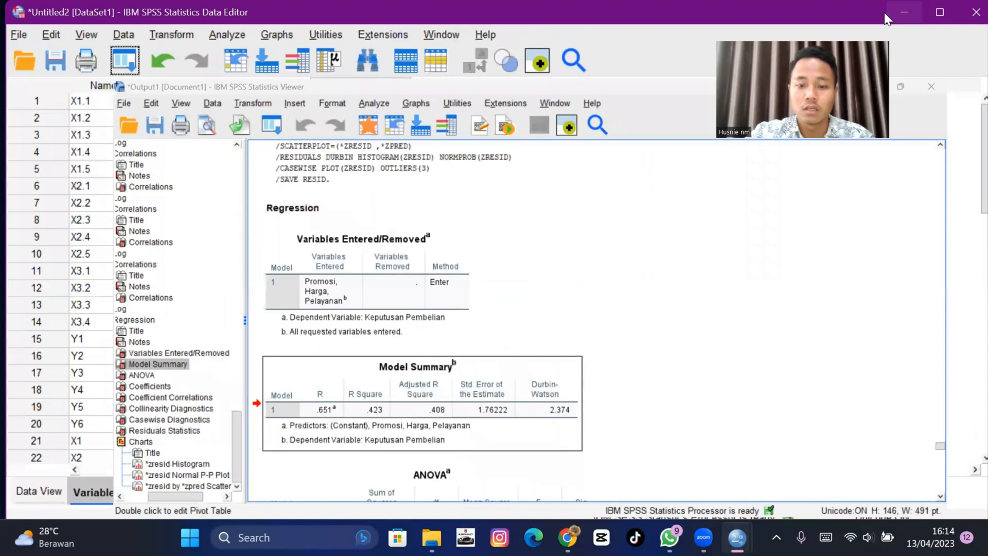
key("alt+Tab")
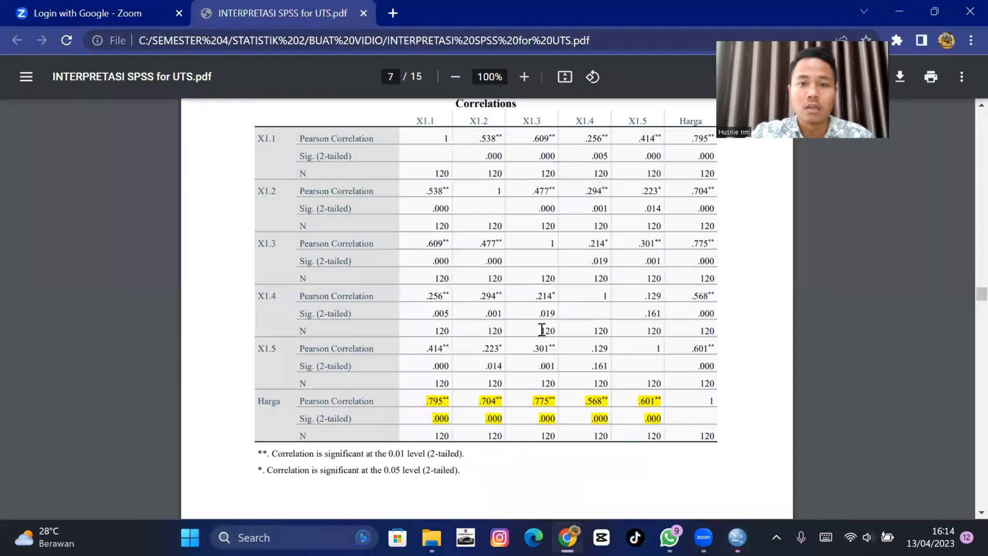